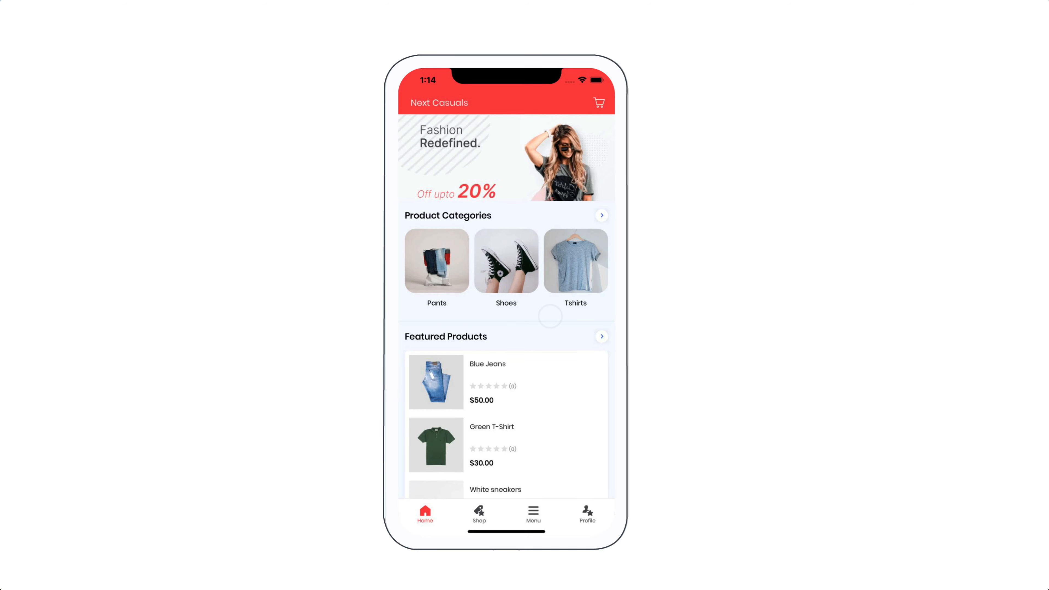
Open the Tshirts category, pick the Sweat Shirt and add it to the cart
click(576, 272)
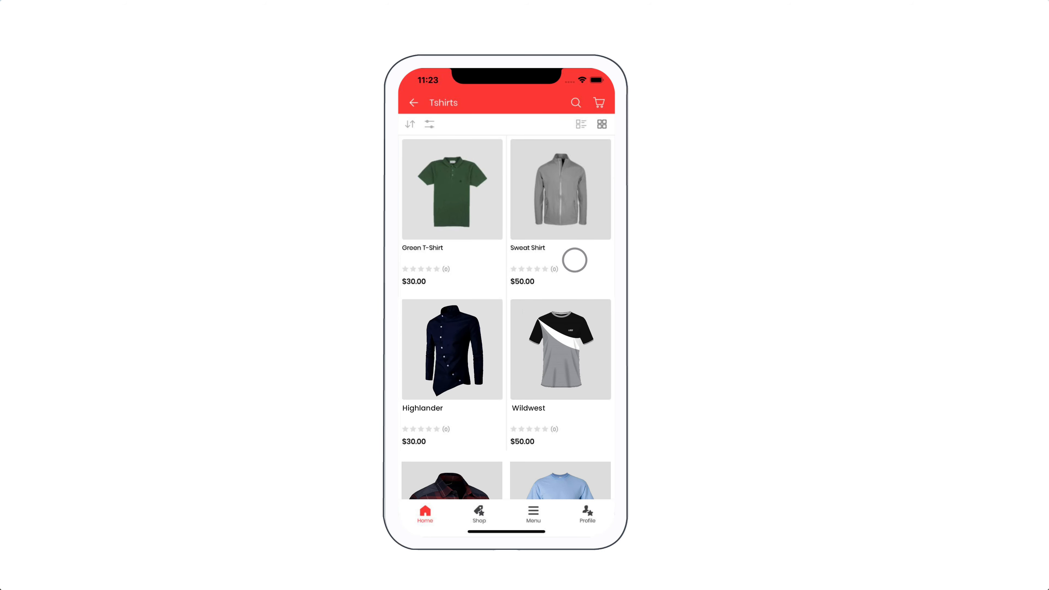
click(568, 220)
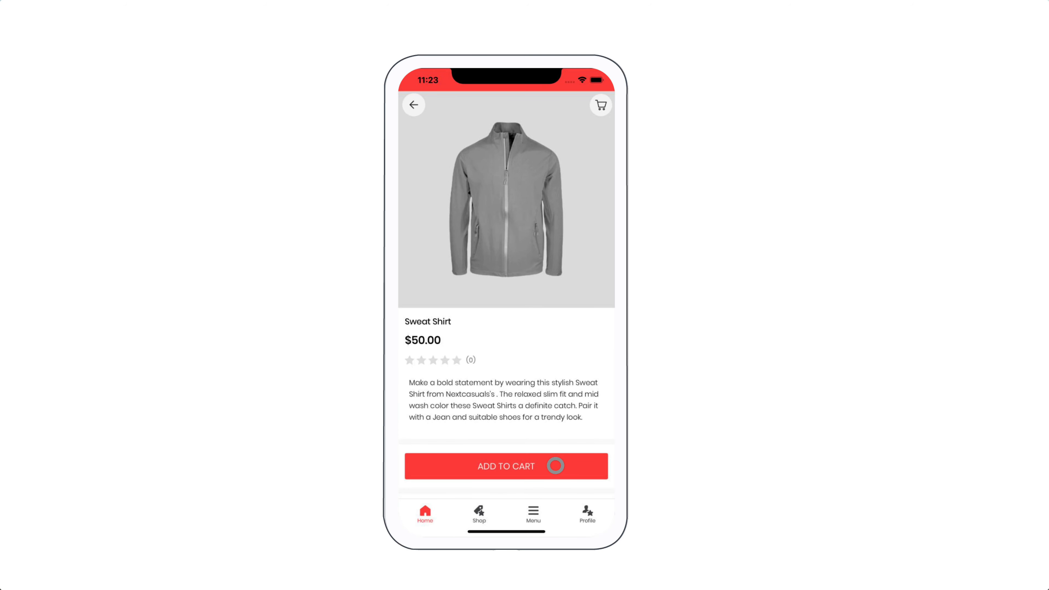
click(556, 466)
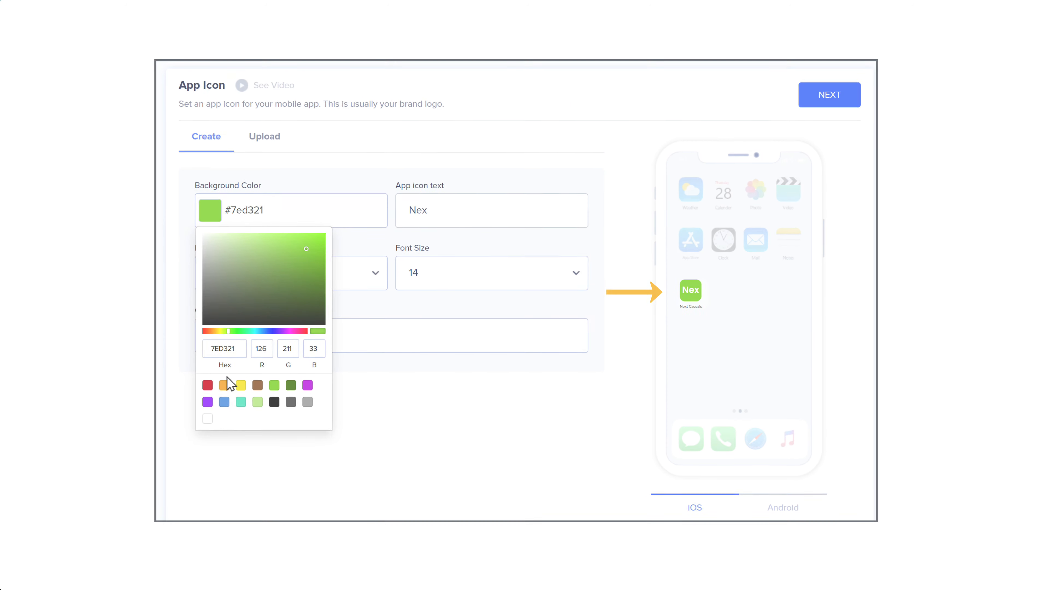
Switch the App Icon background from green #7ed321 to the blue #4a90e2 swatch
click(225, 402)
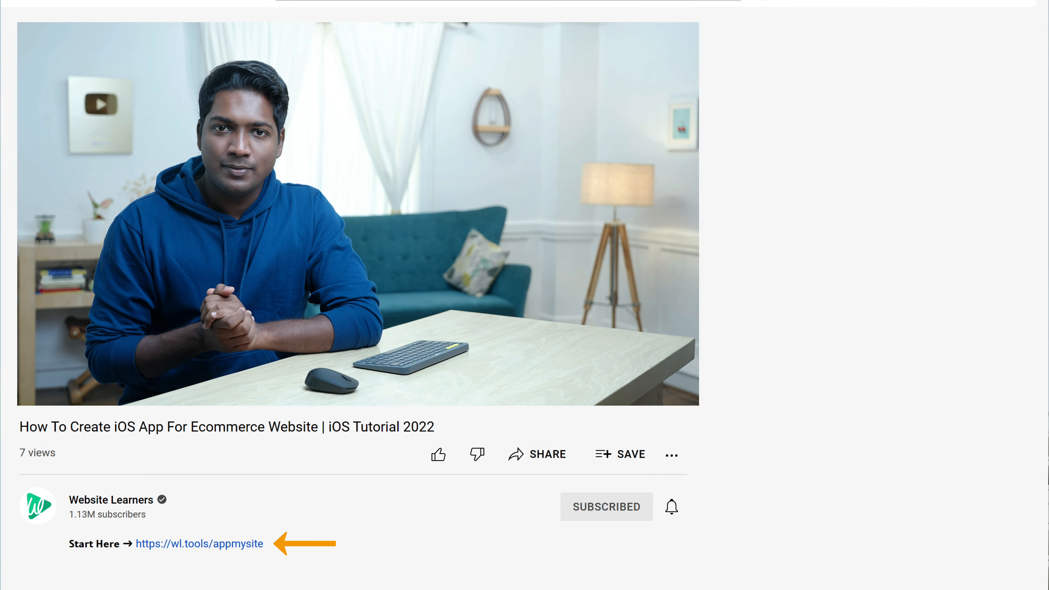
Follow the wl.tools/appmysite link and scroll through the appmysite.com homepage
click(195, 551)
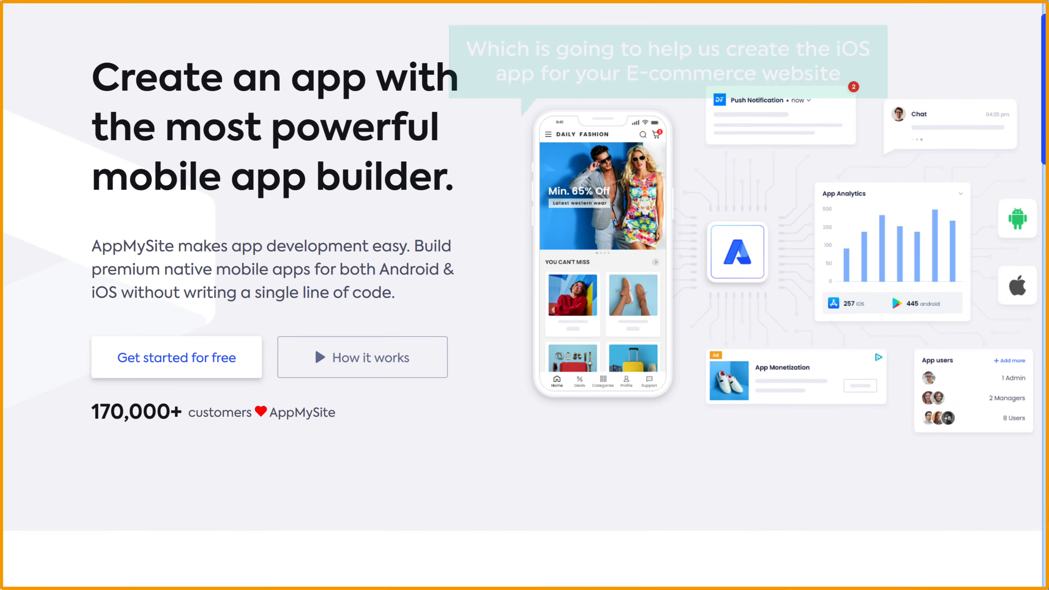
scroll(522, 295, down, 20)
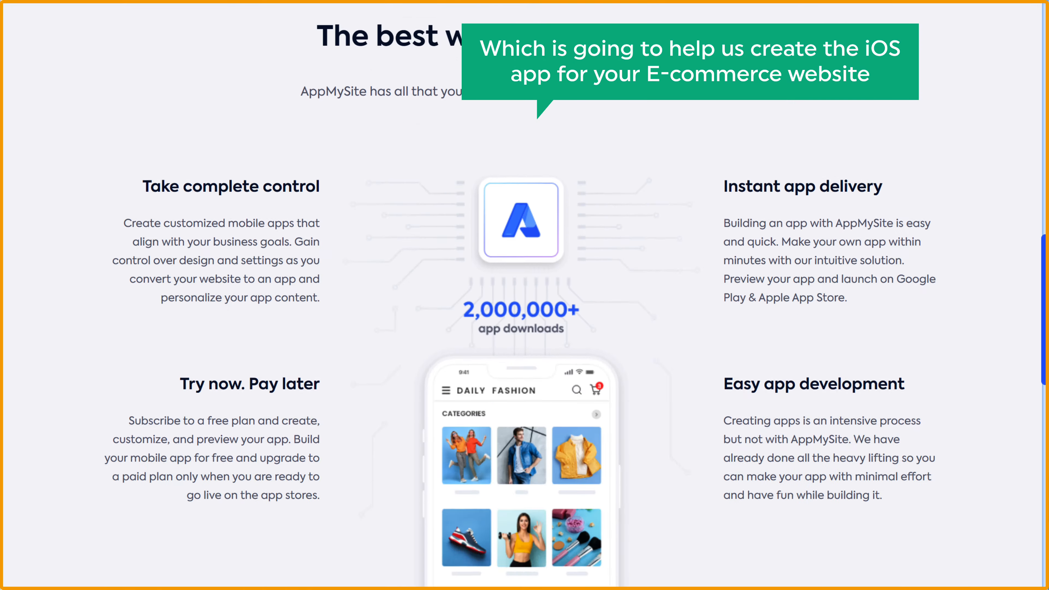
scroll(525, 295, down, 15)
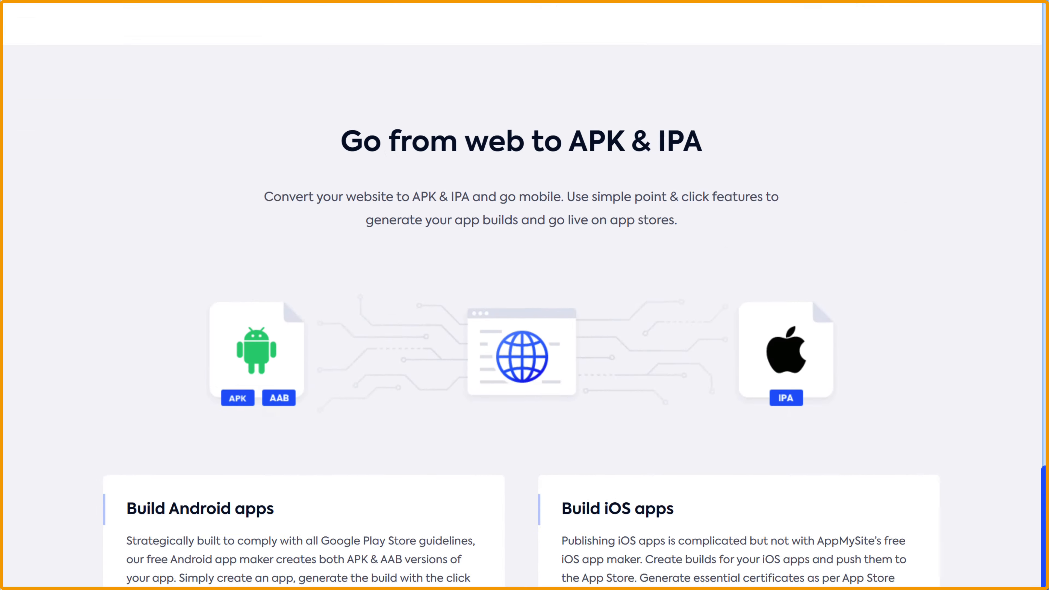
scroll(524, 295, down, 20)
scroll(525, 295, down, 8)
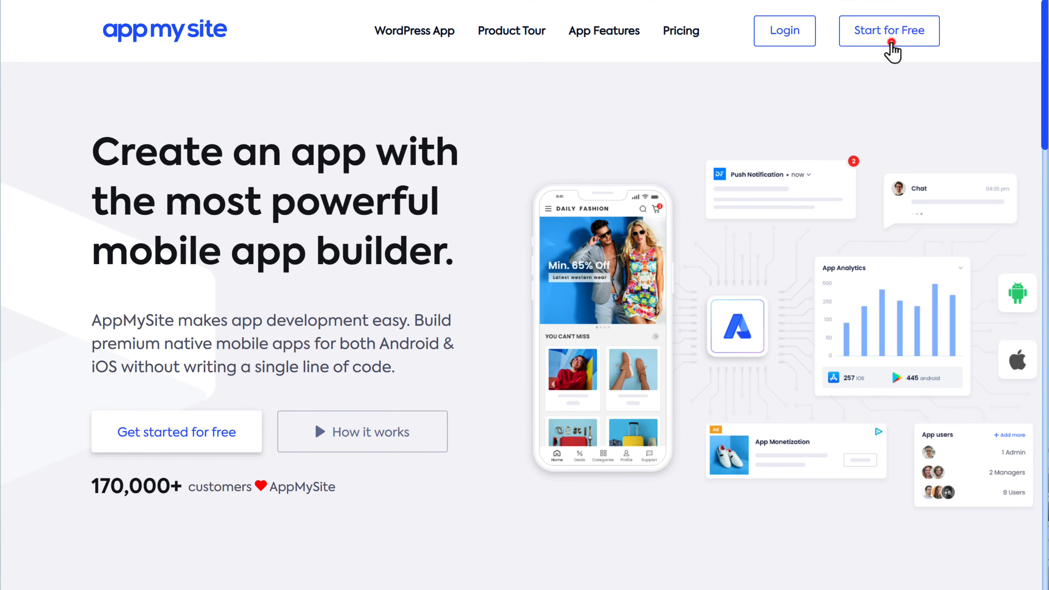
Start a free AppMySite account through Google sign-up, then choose BUILD APP
click(890, 41)
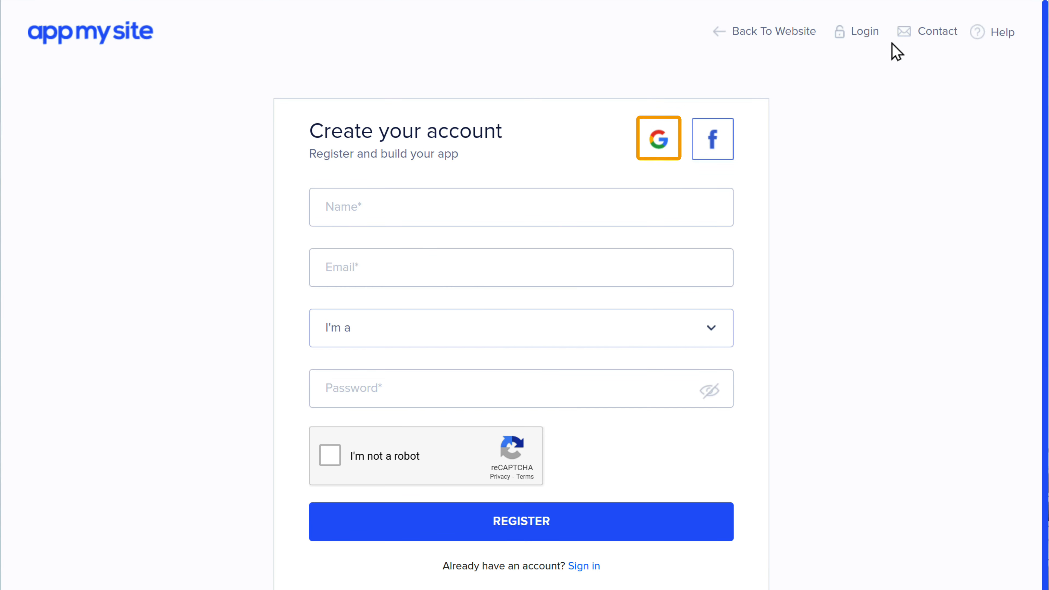
click(659, 143)
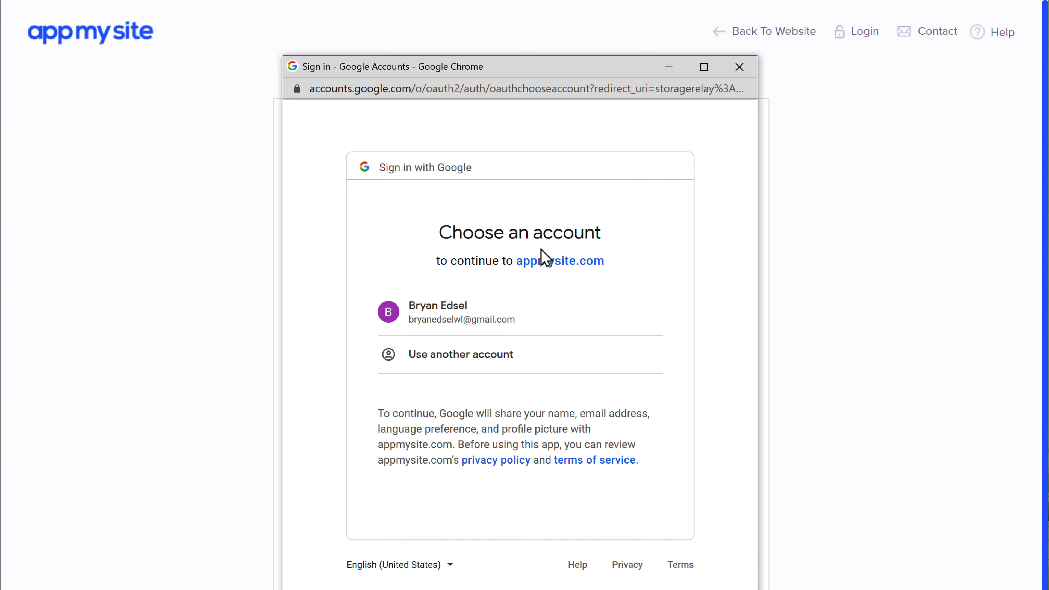
click(440, 333)
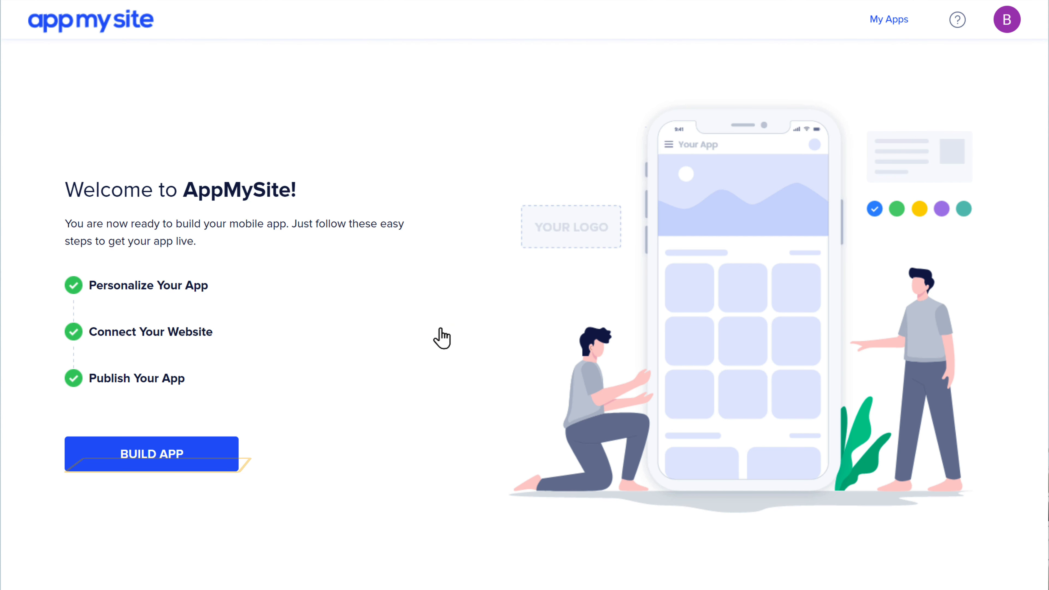
click(151, 465)
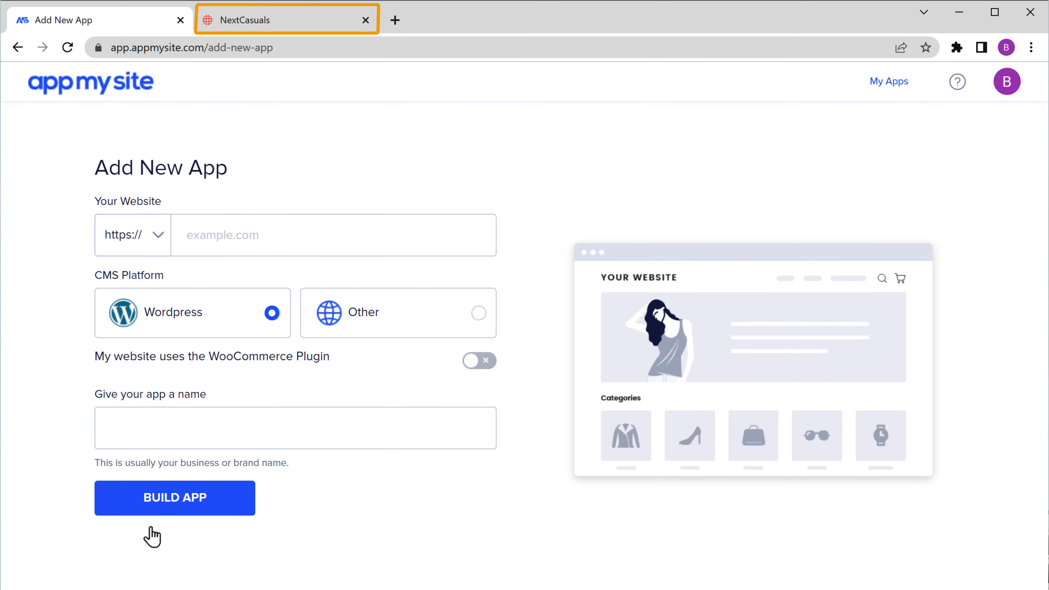
Copy the nextcasuals.com store address and paste it into the Your Website field
click(242, 27)
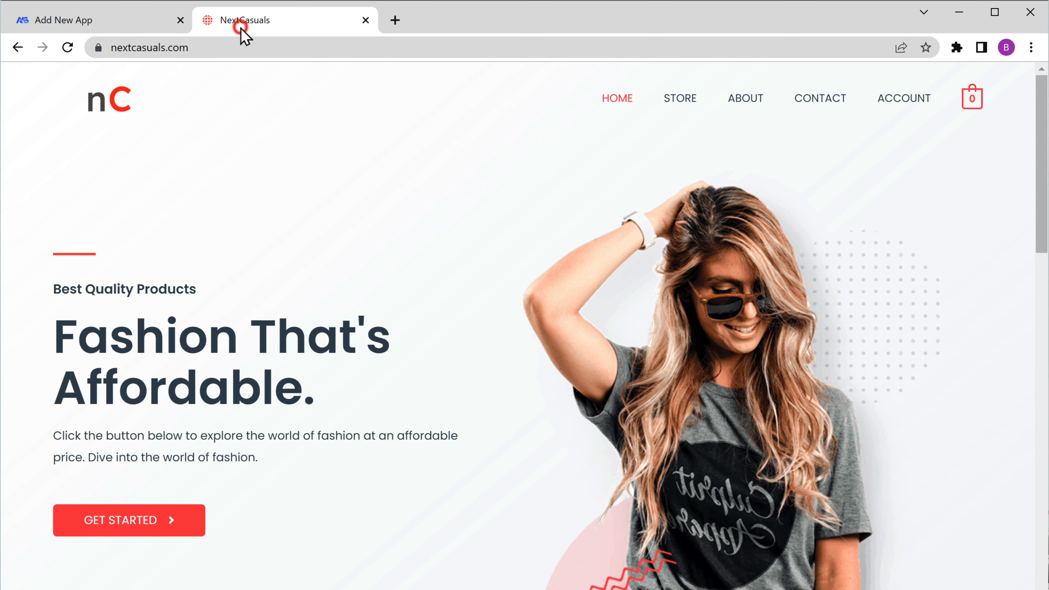
right_click(280, 48)
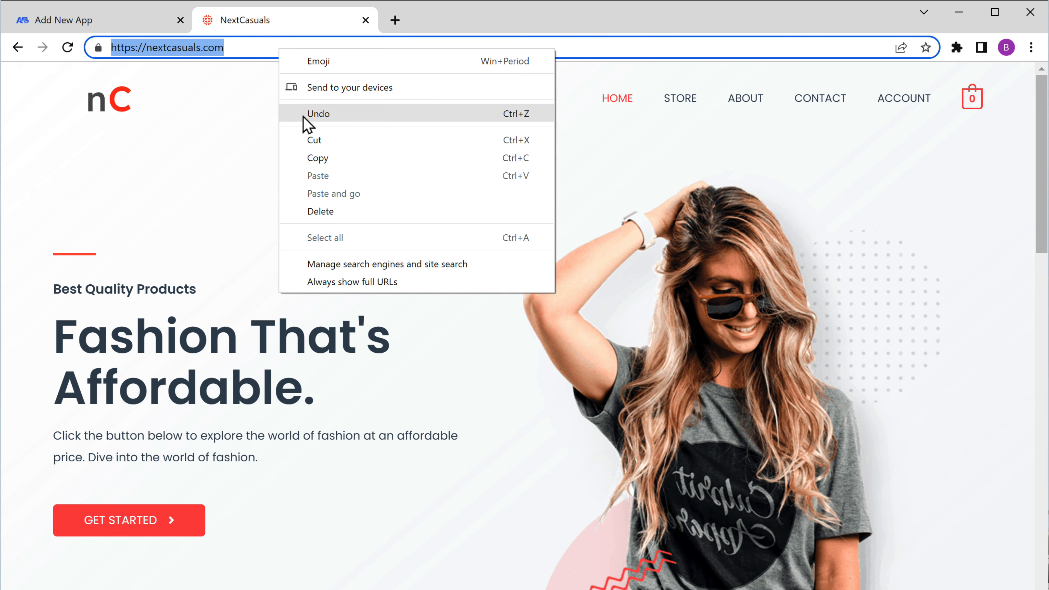
click(318, 158)
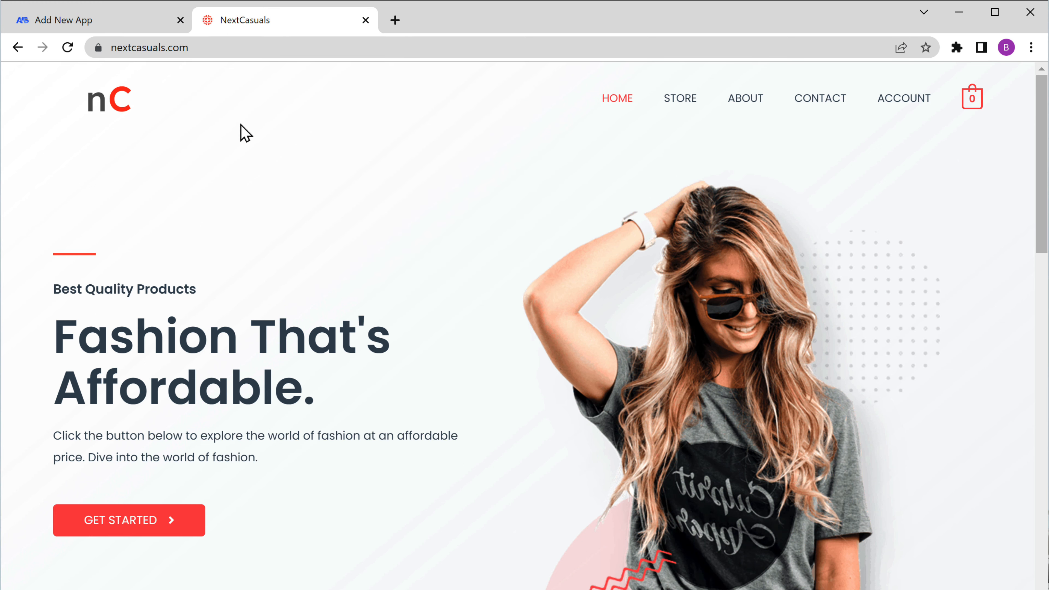
click(56, 28)
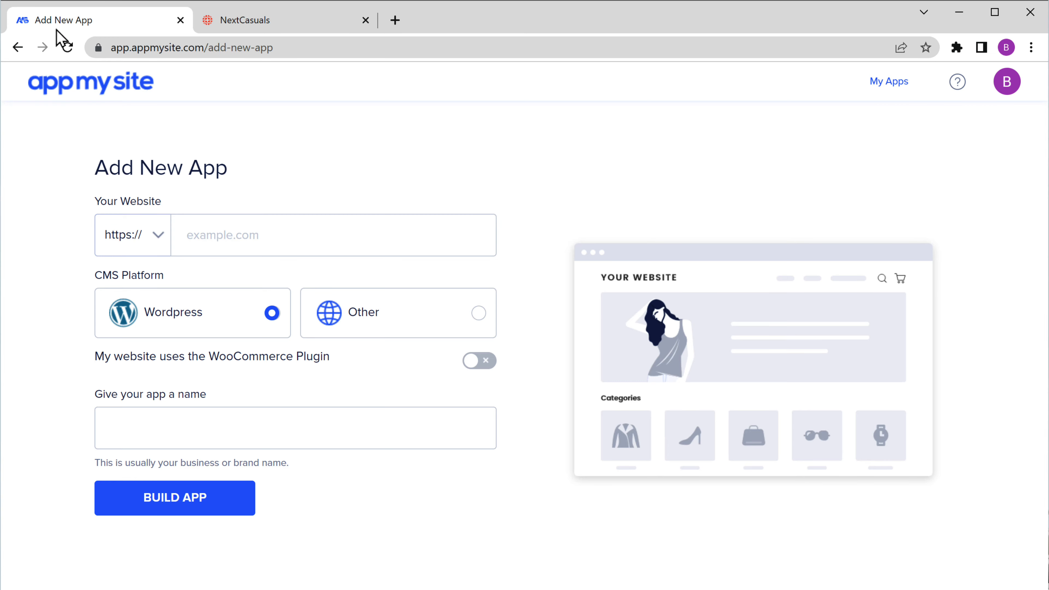
right_click(266, 235)
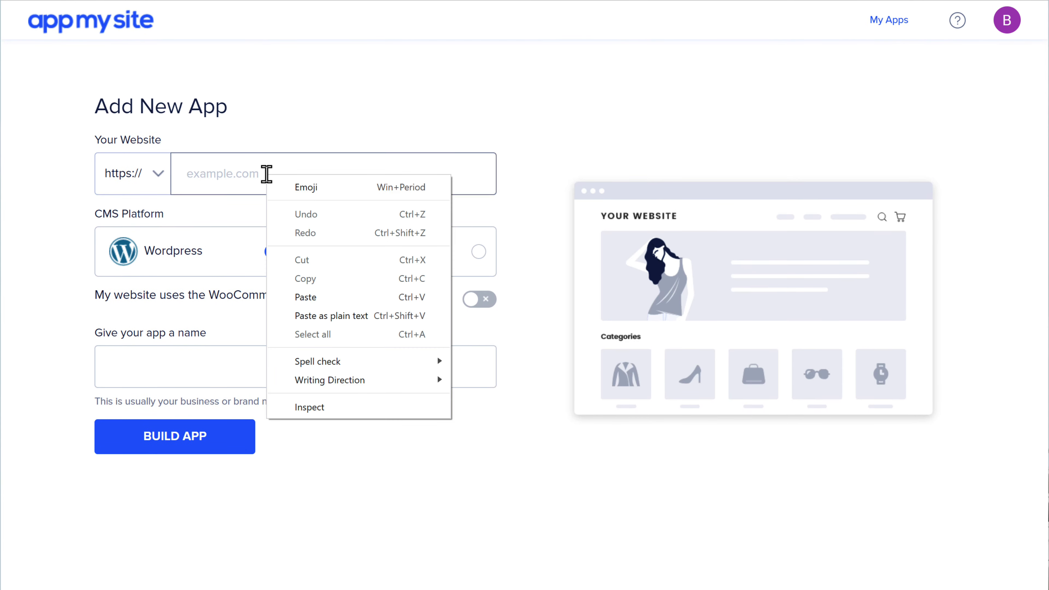
click(305, 301)
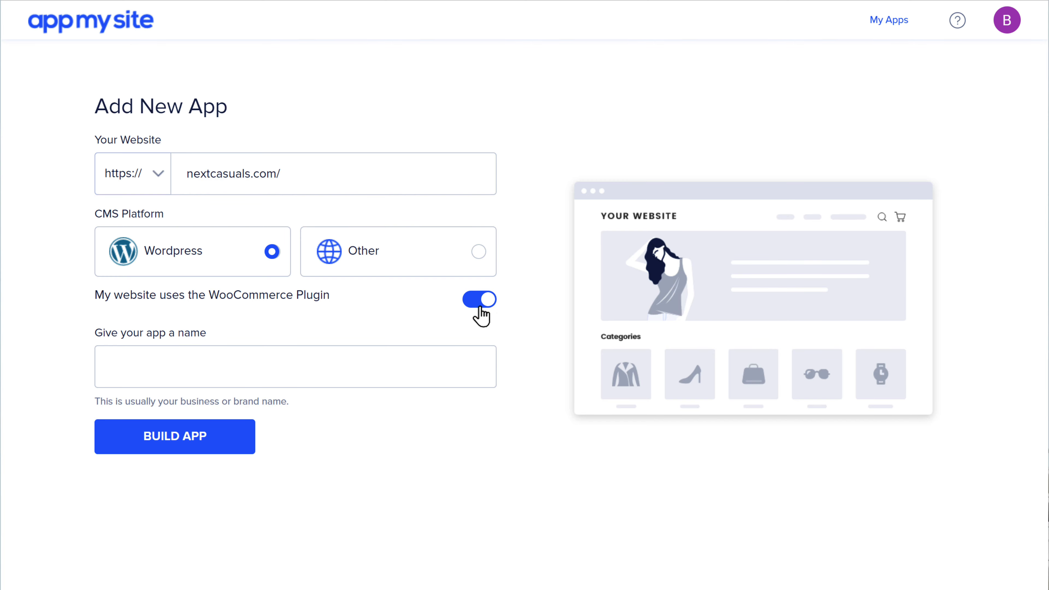
Enable WooCommerce, name the app Next Casuals, and build it
click(231, 374)
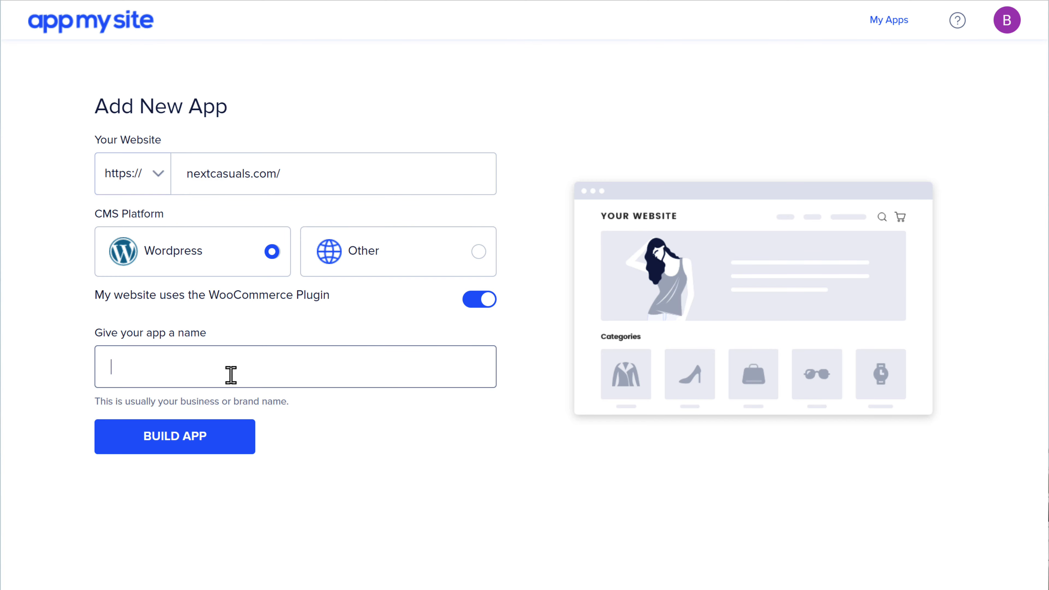
click(291, 432)
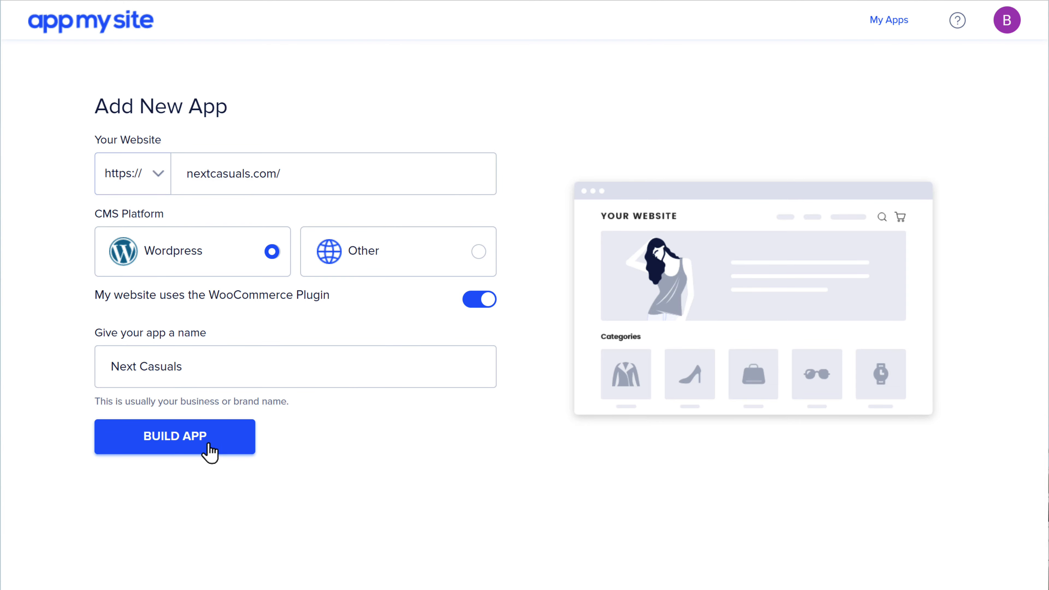
click(176, 448)
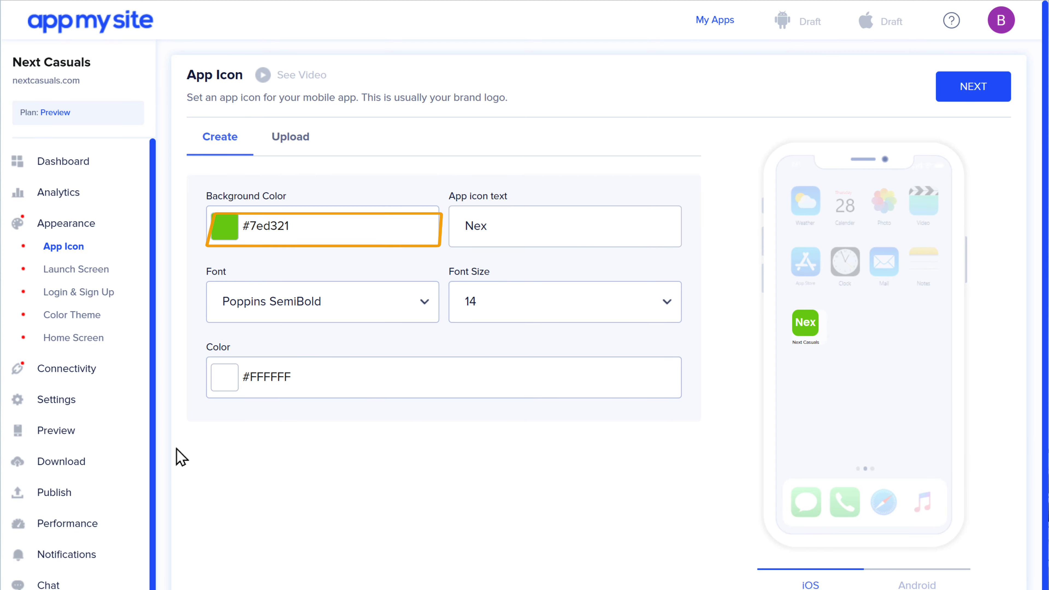
Give the icon a blue background and the text NC, then switch to the Upload option
click(262, 239)
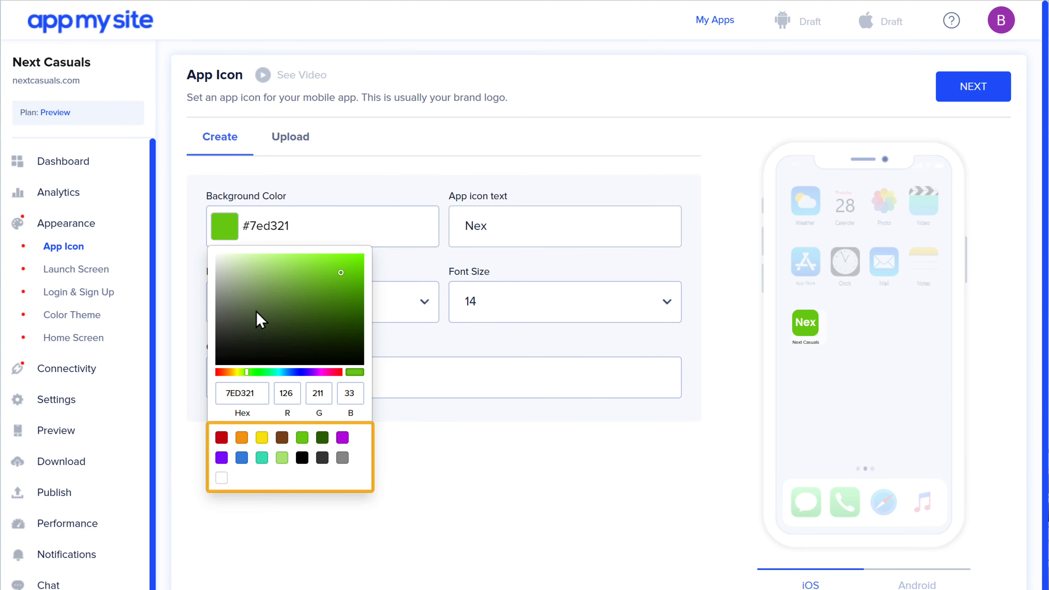
click(241, 457)
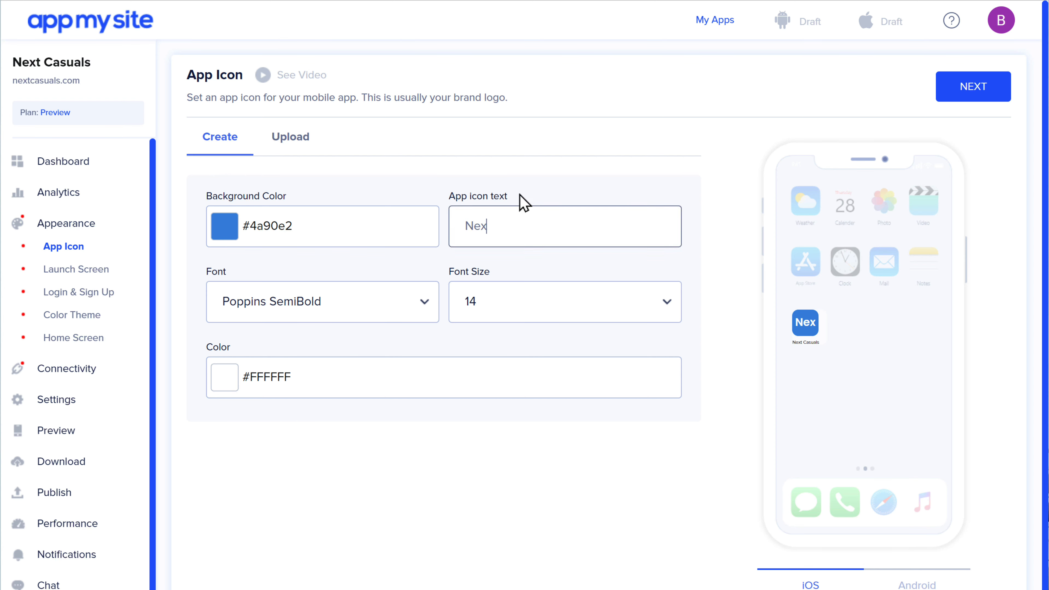
text(NC)
click(560, 129)
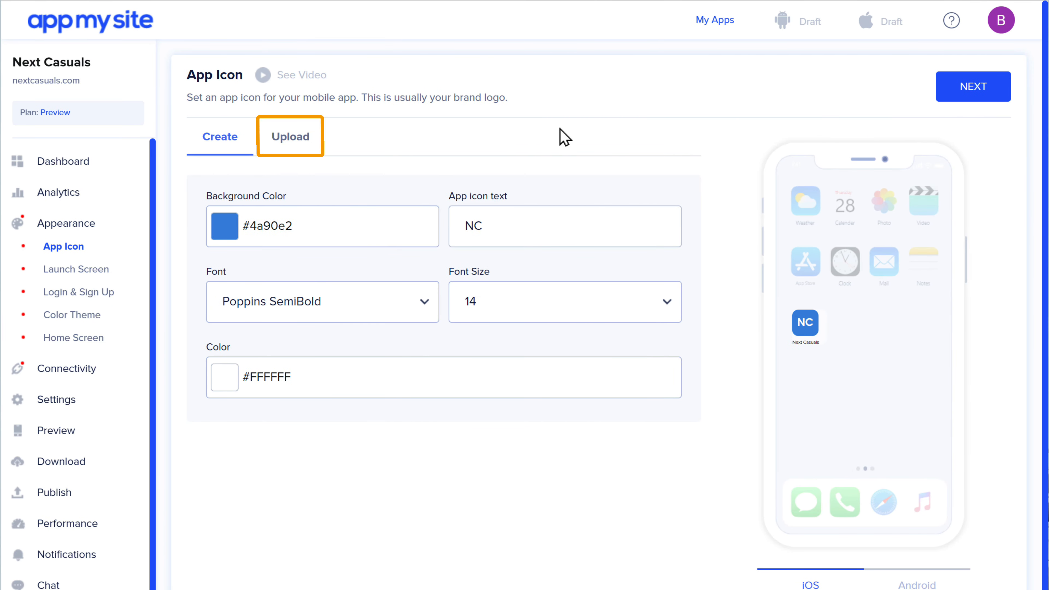
click(292, 158)
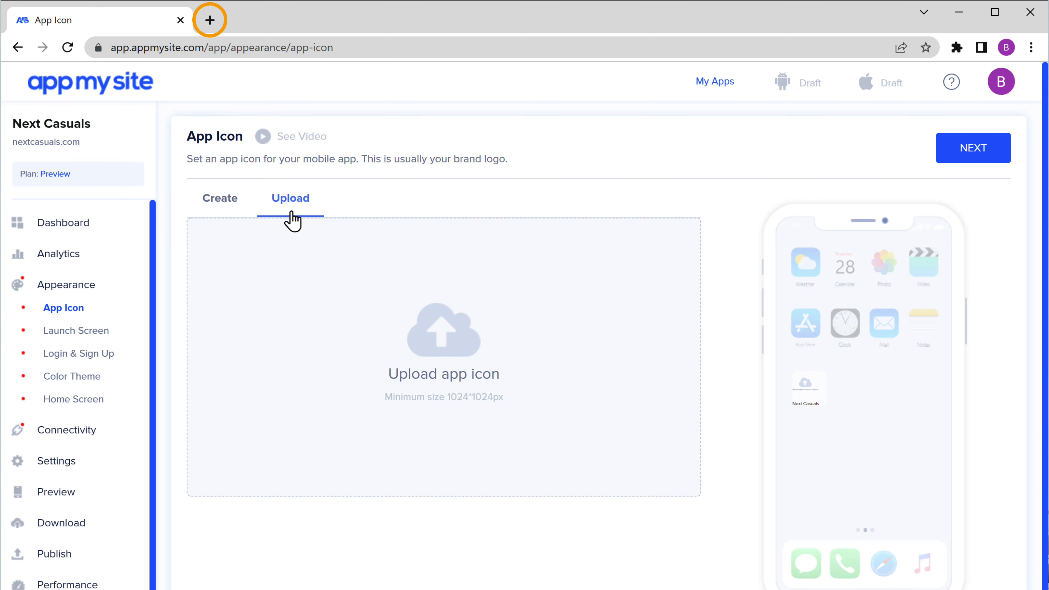
Open resizeimage.net in a new tab and load the App logo image
click(210, 20)
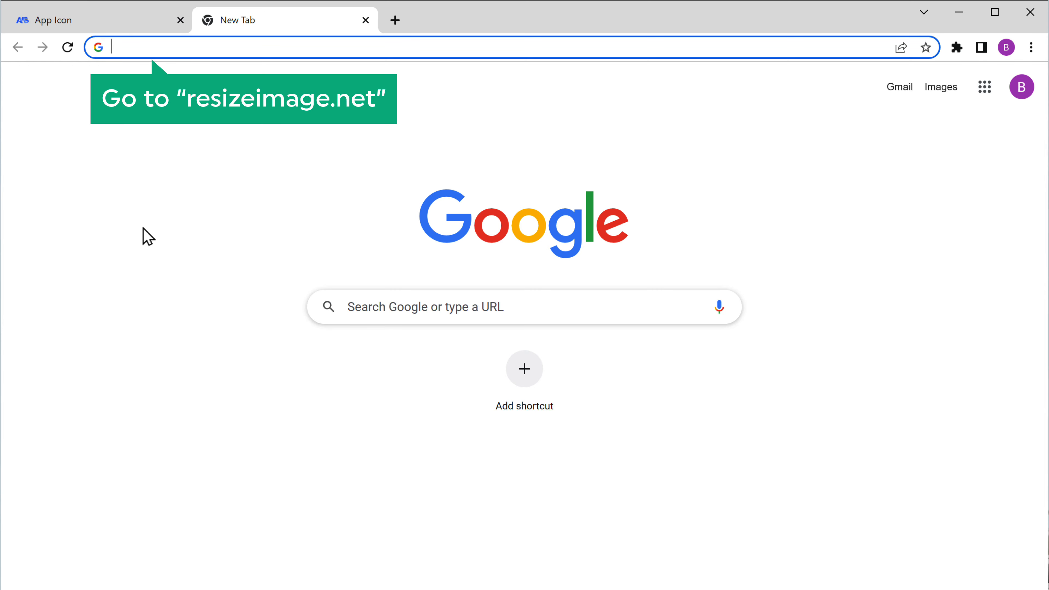
text(resizeimage.net)
key(Return)
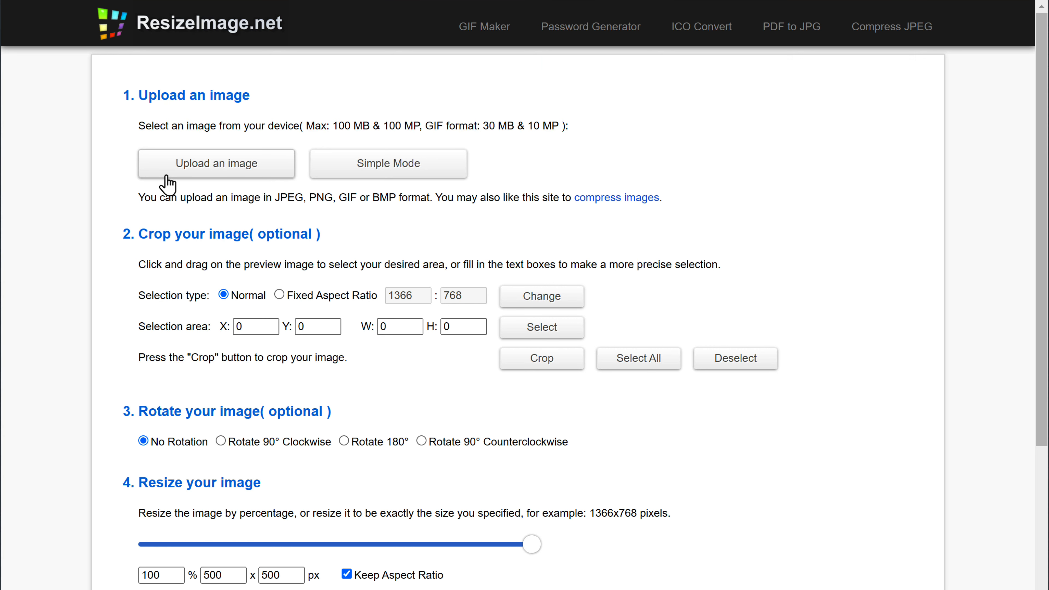
click(218, 173)
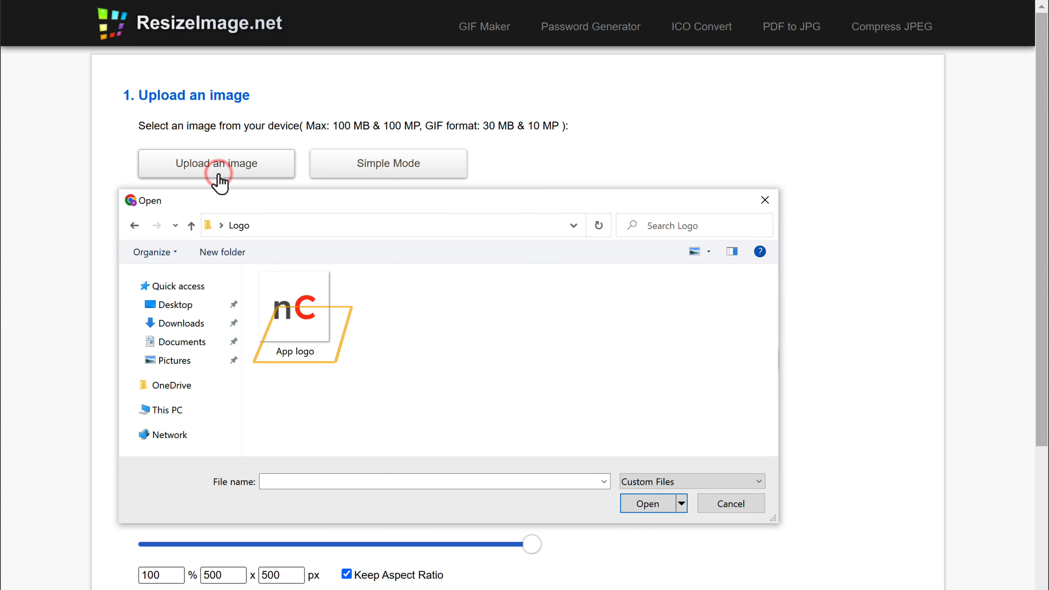
click(324, 356)
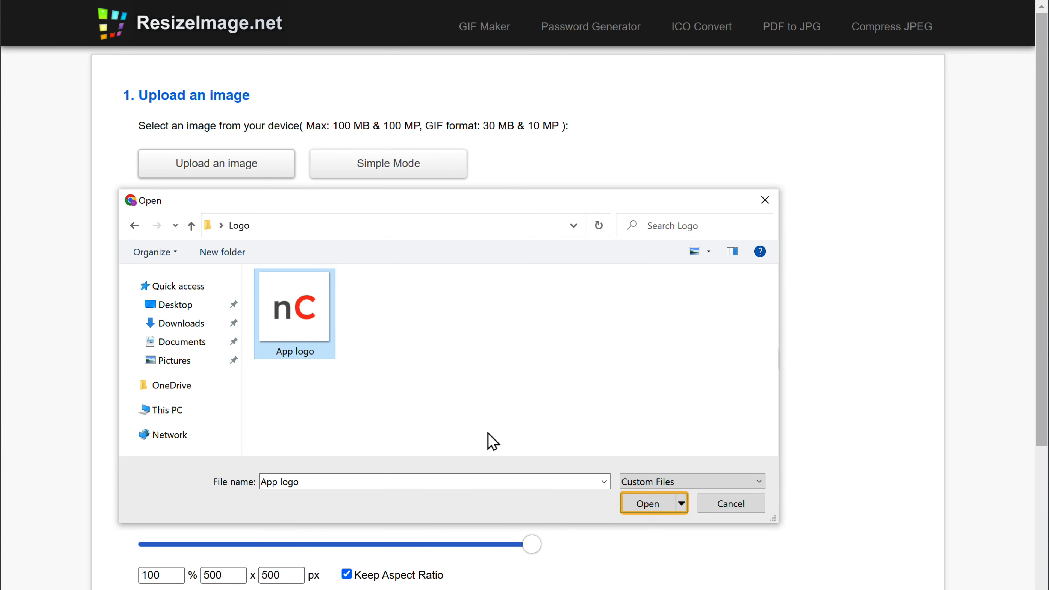
click(650, 512)
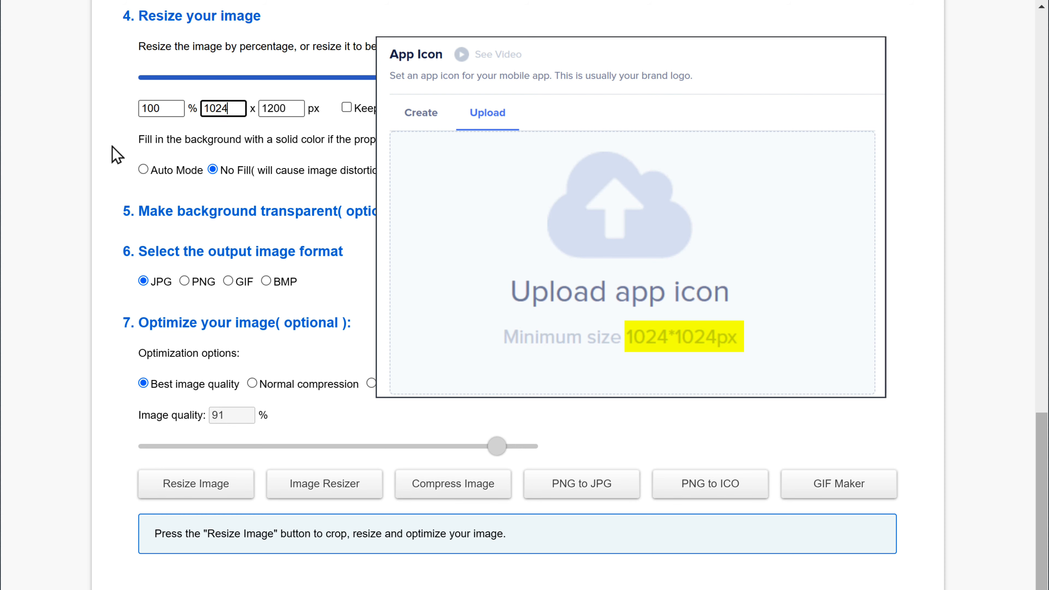
Resize the logo to 1024×1024 pixels and download it as app-logo.jpg
key(Tab)
text(1024)
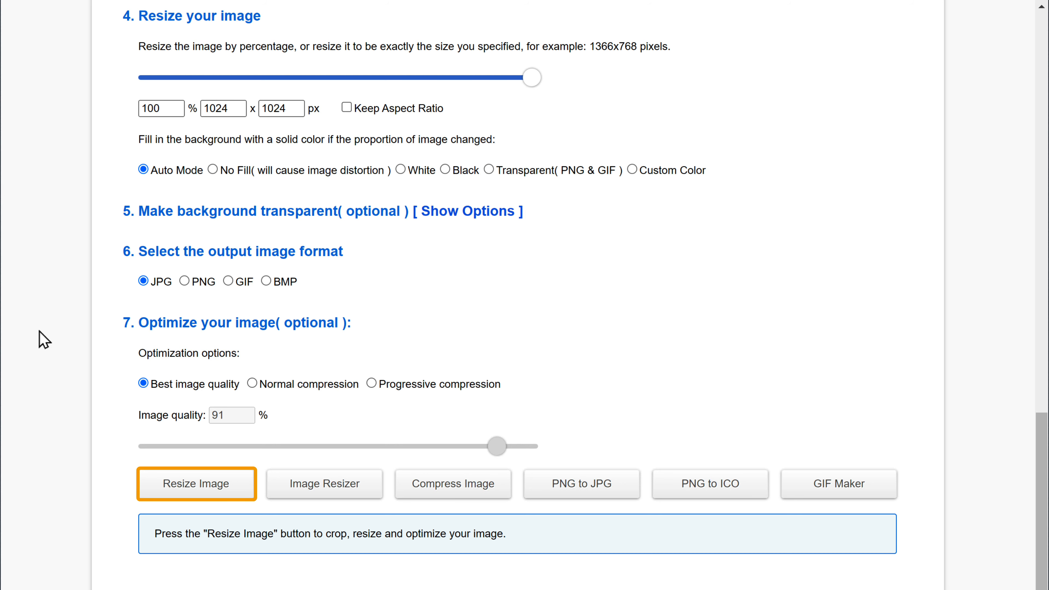
scroll(129, 328, down, 4)
click(196, 330)
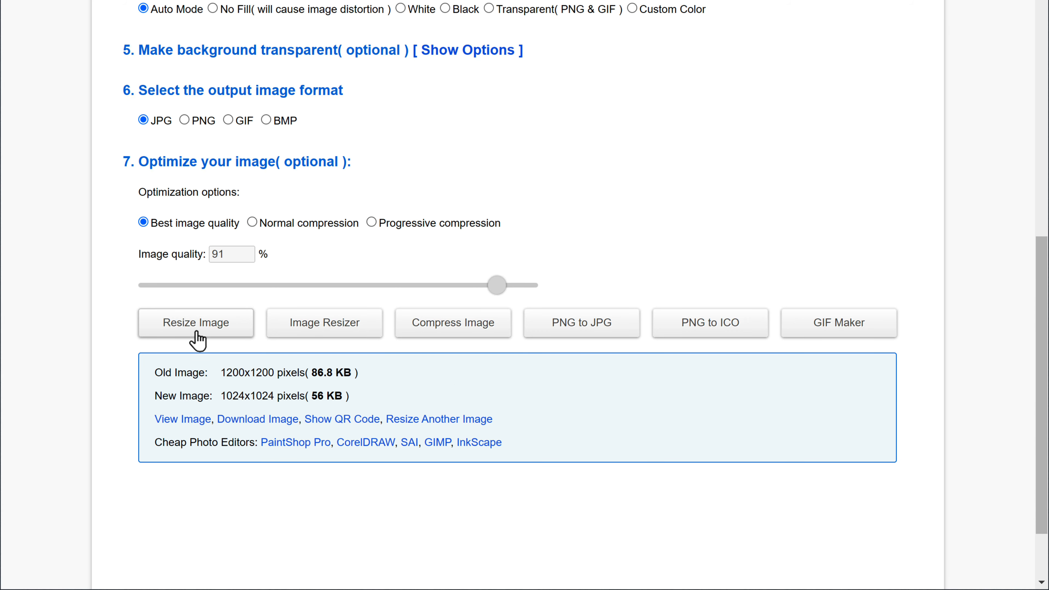
click(266, 421)
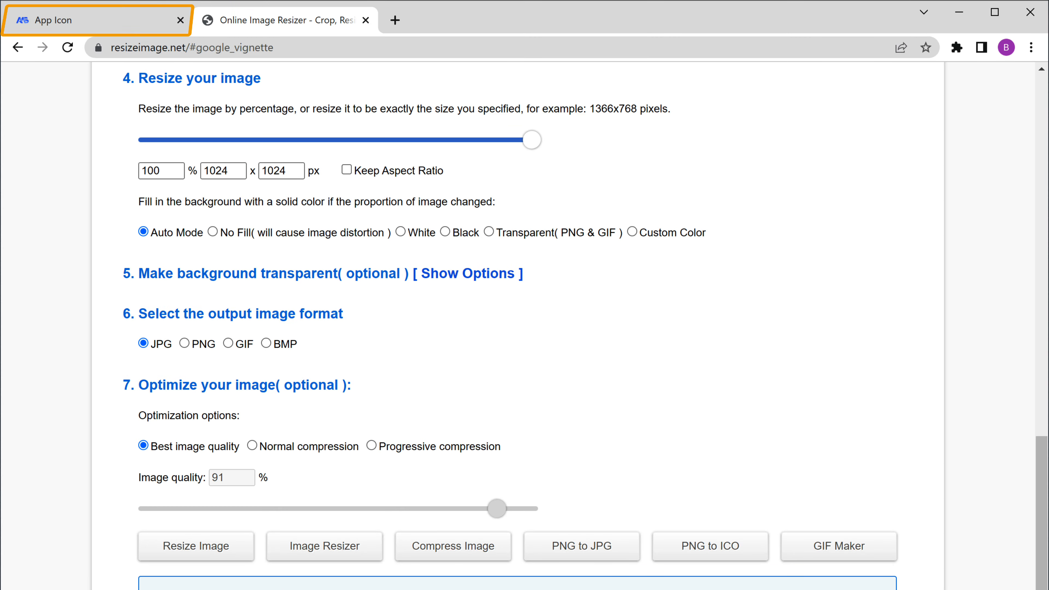
Upload app-logo.jpg as the app icon, crop and save it, then continue
click(52, 26)
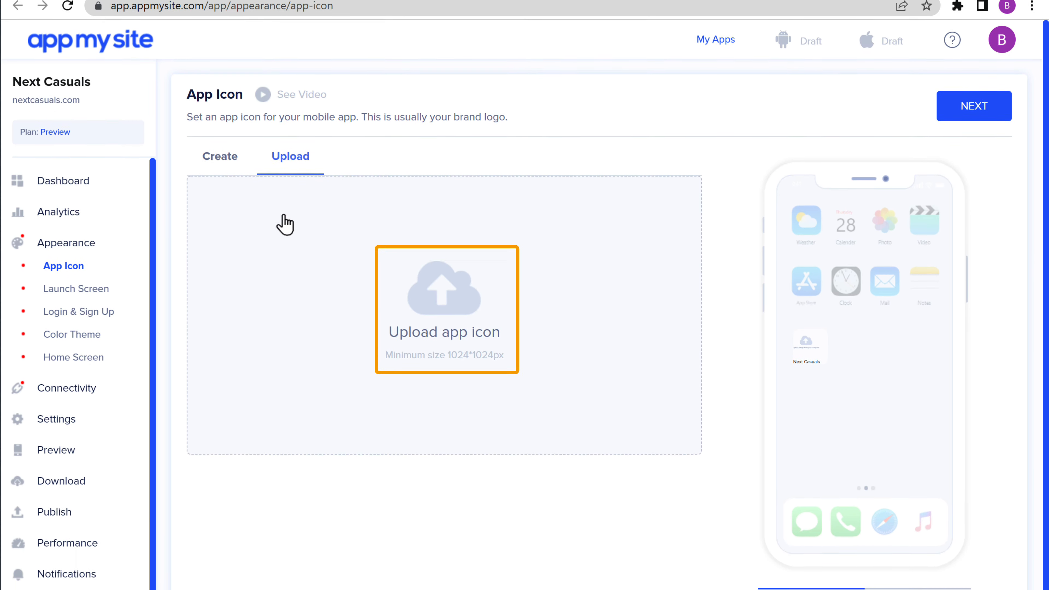
click(442, 413)
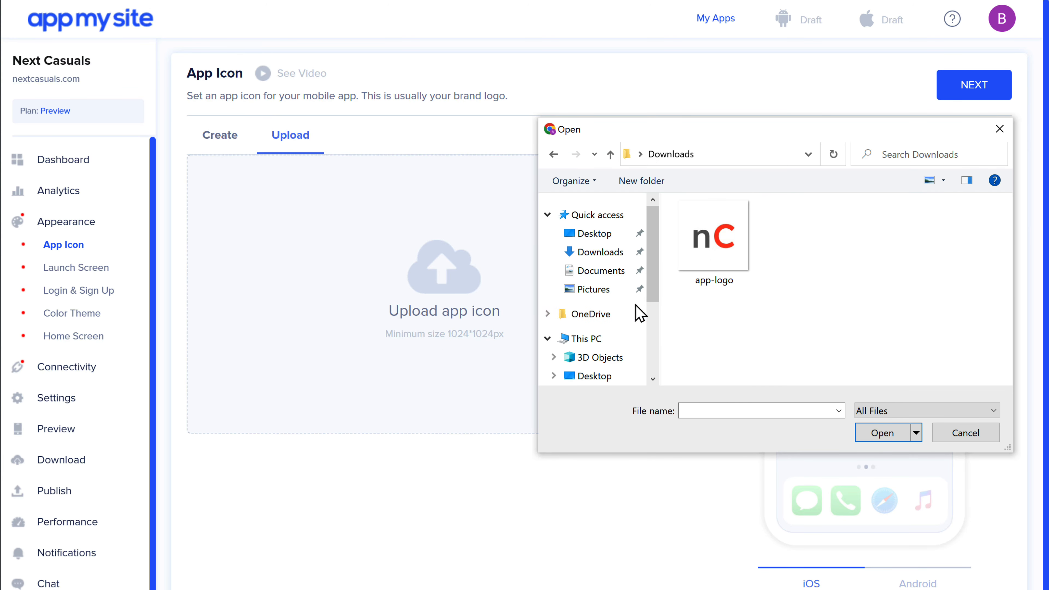
click(744, 285)
click(885, 437)
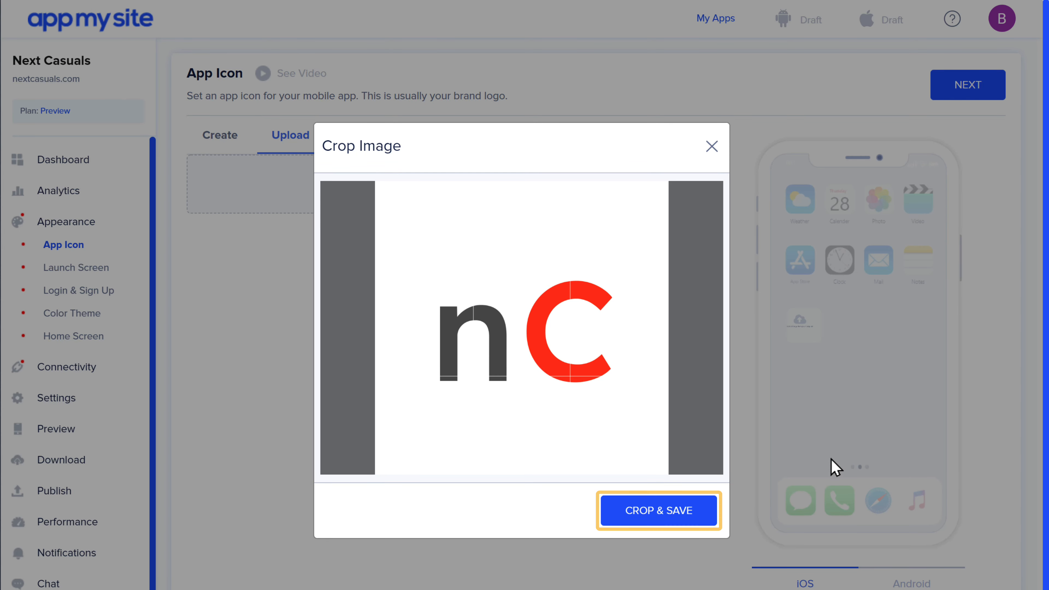
click(659, 512)
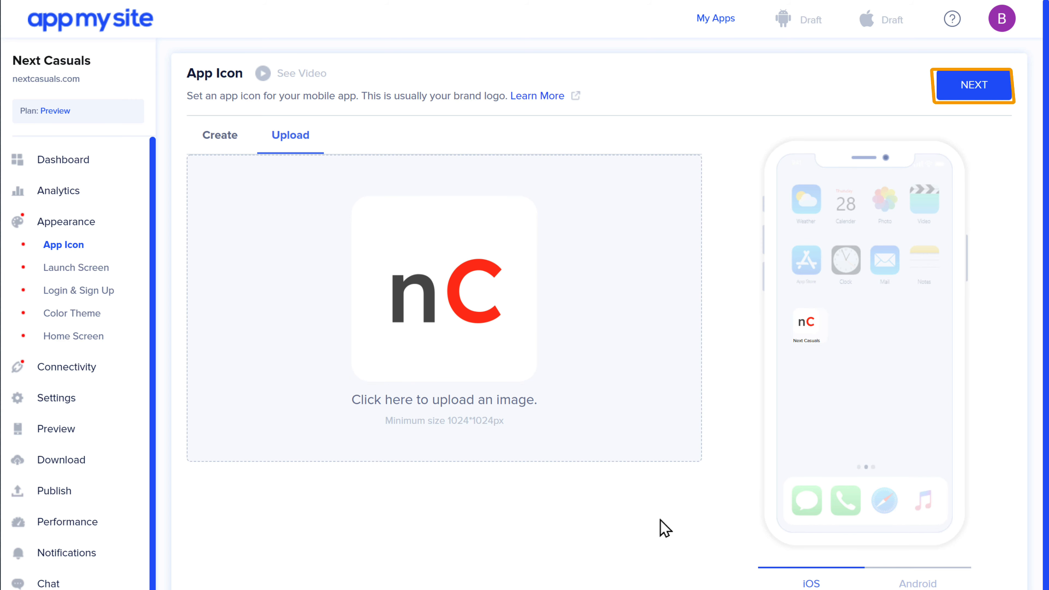
click(974, 91)
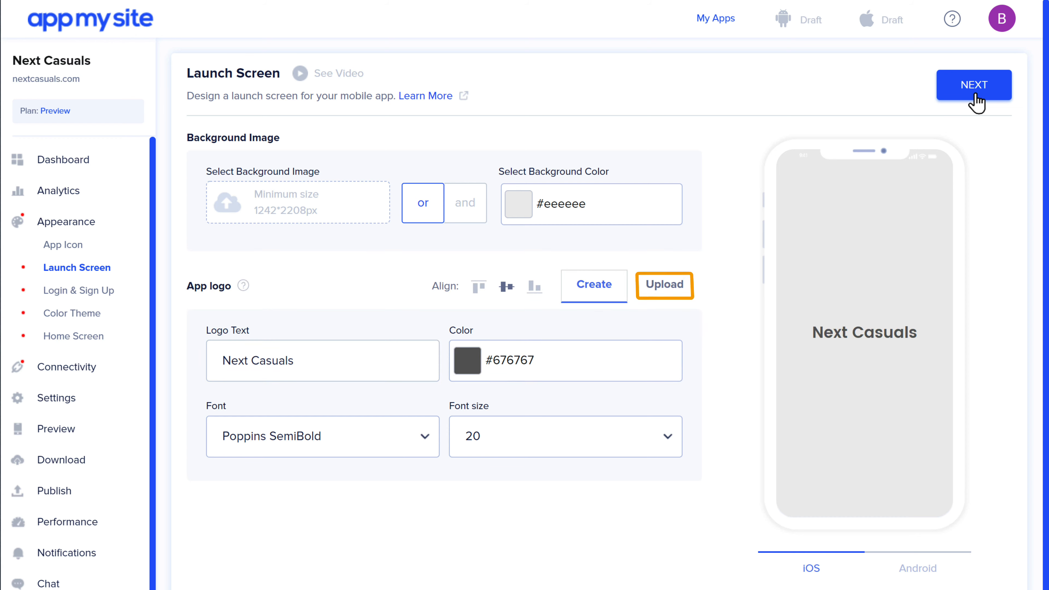
Upload the Logo image as the launch screen logo, crop and save it, then continue
click(665, 292)
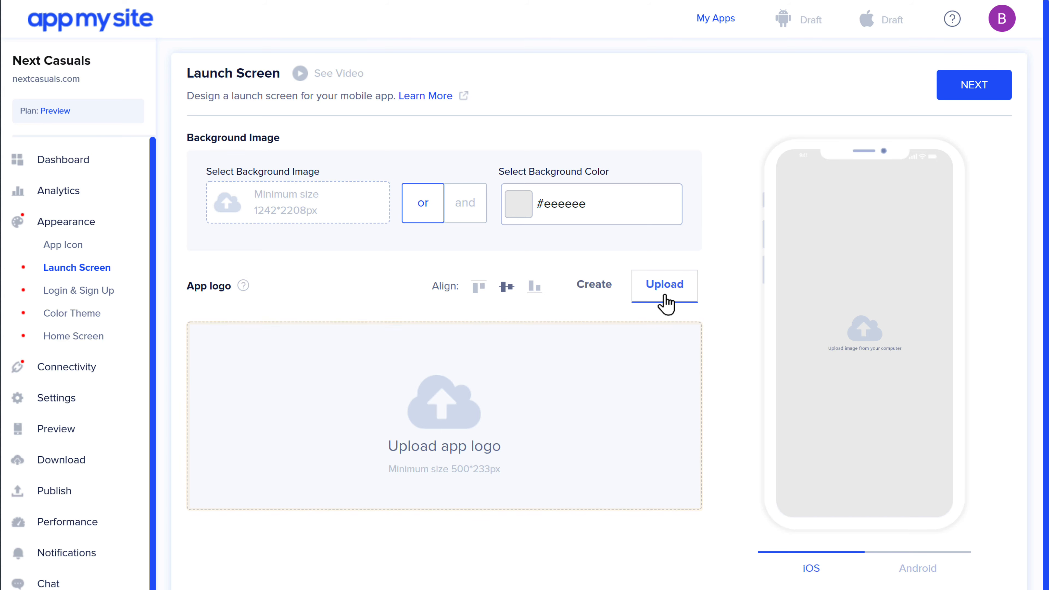
click(445, 484)
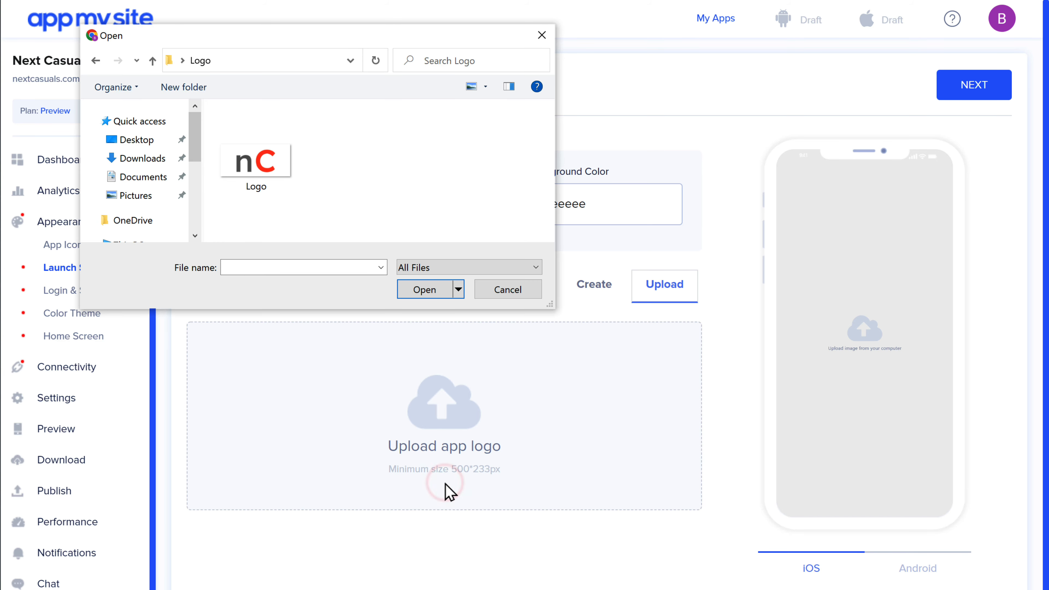
click(277, 186)
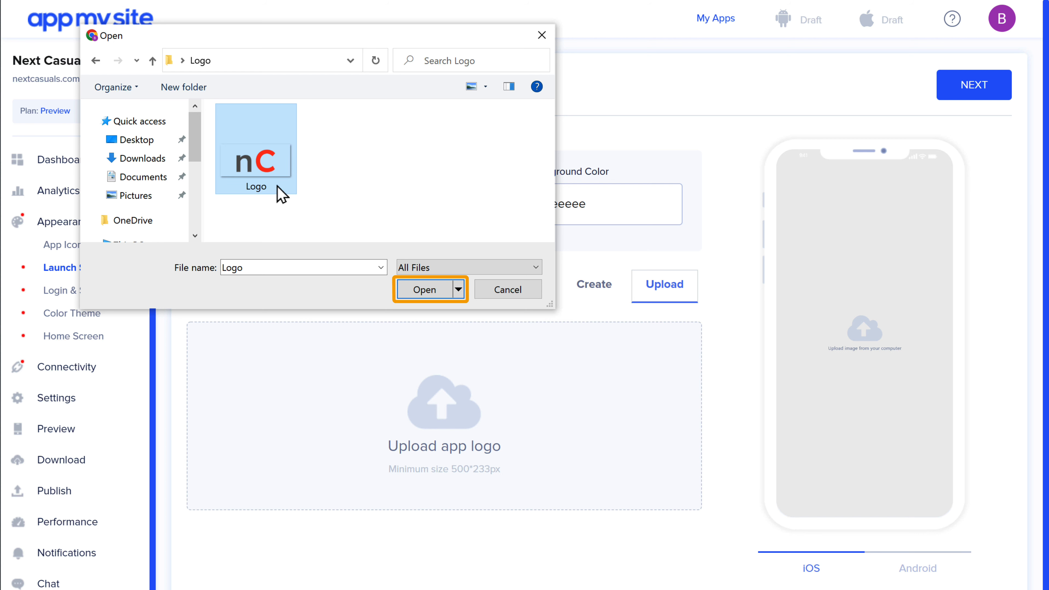
click(425, 294)
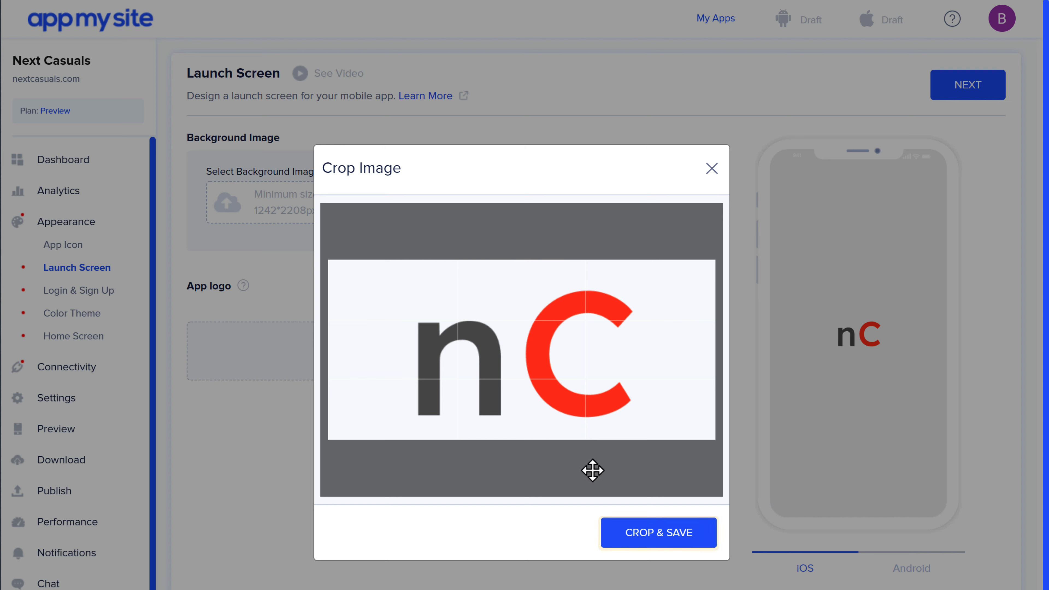
click(661, 545)
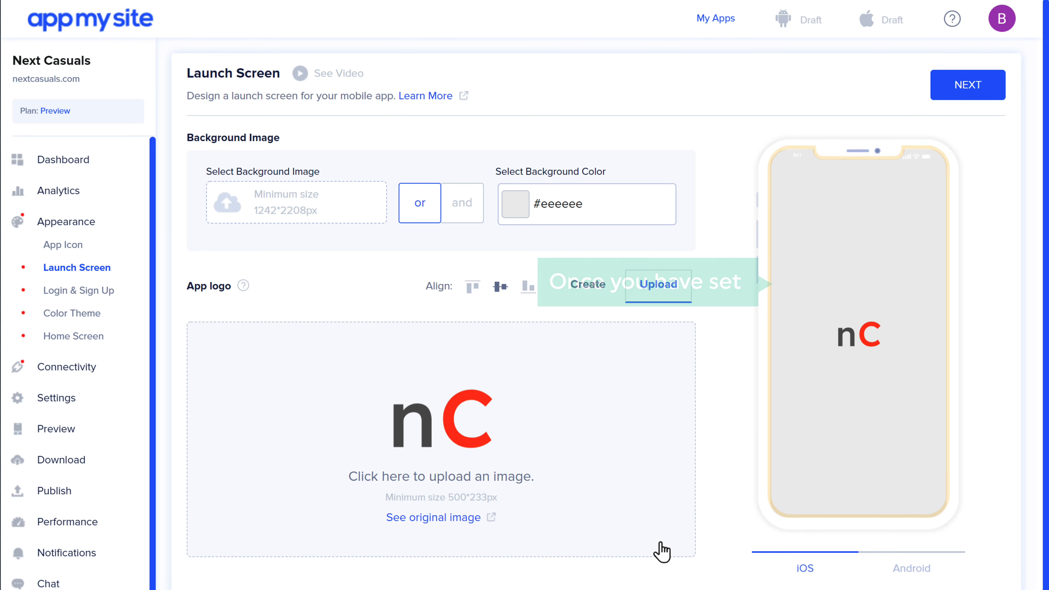
click(970, 99)
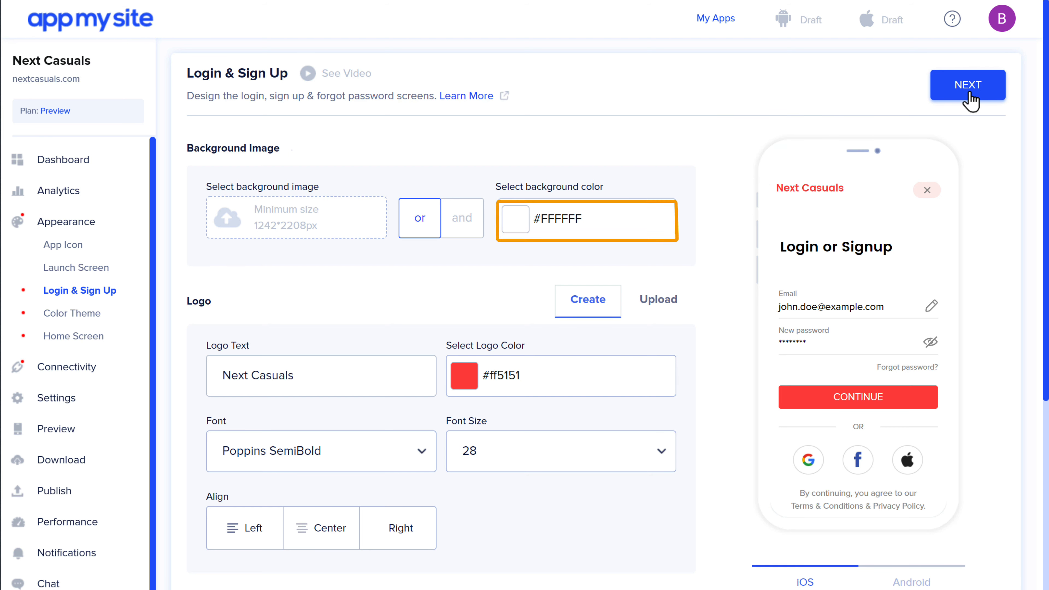
Upload the Logo image as the login screen logo, crop and save it, and review the preview
click(557, 235)
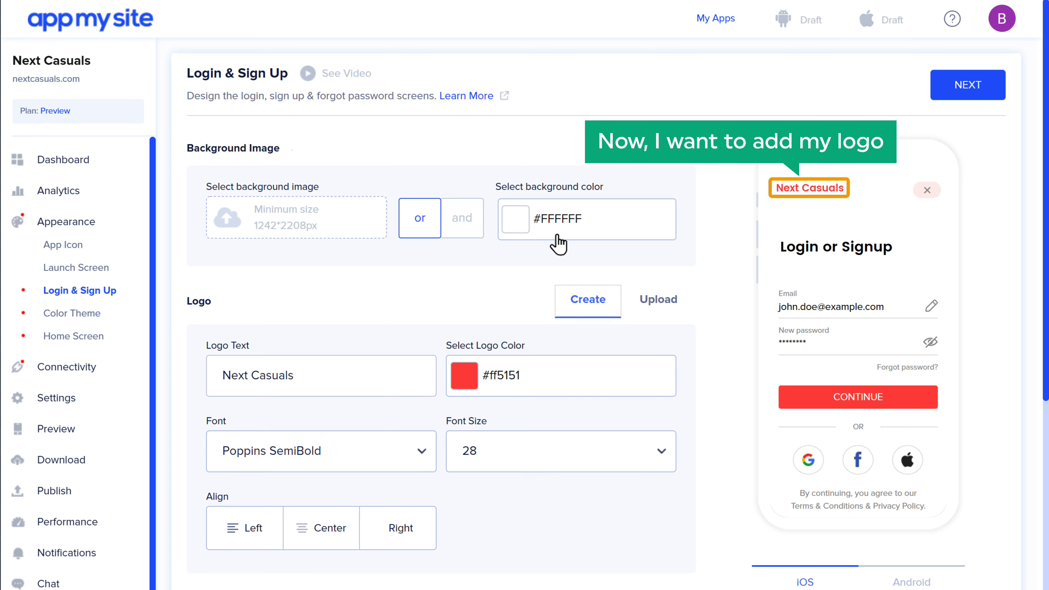
click(661, 310)
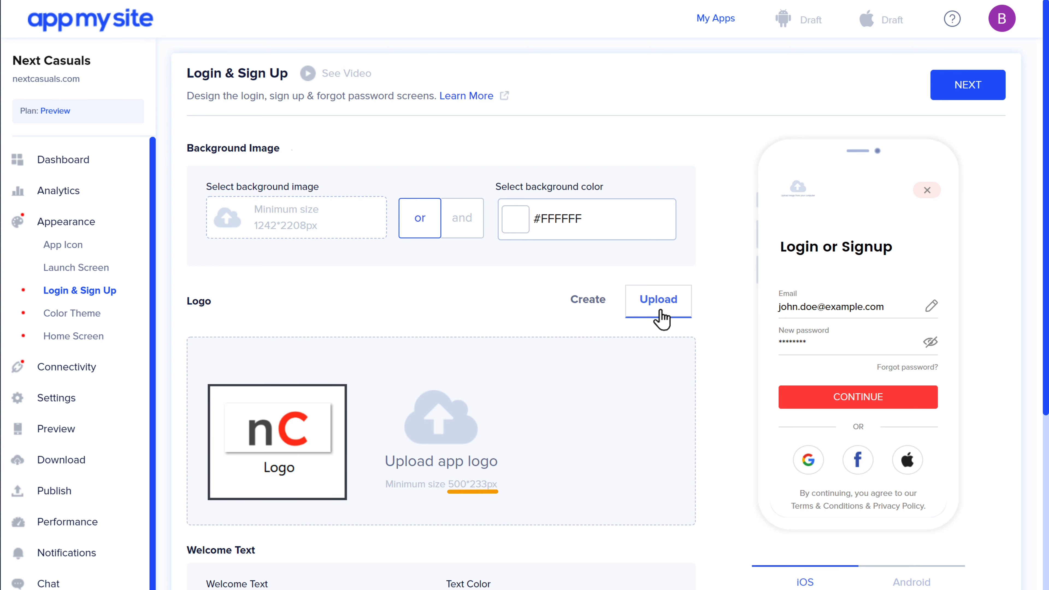
click(441, 495)
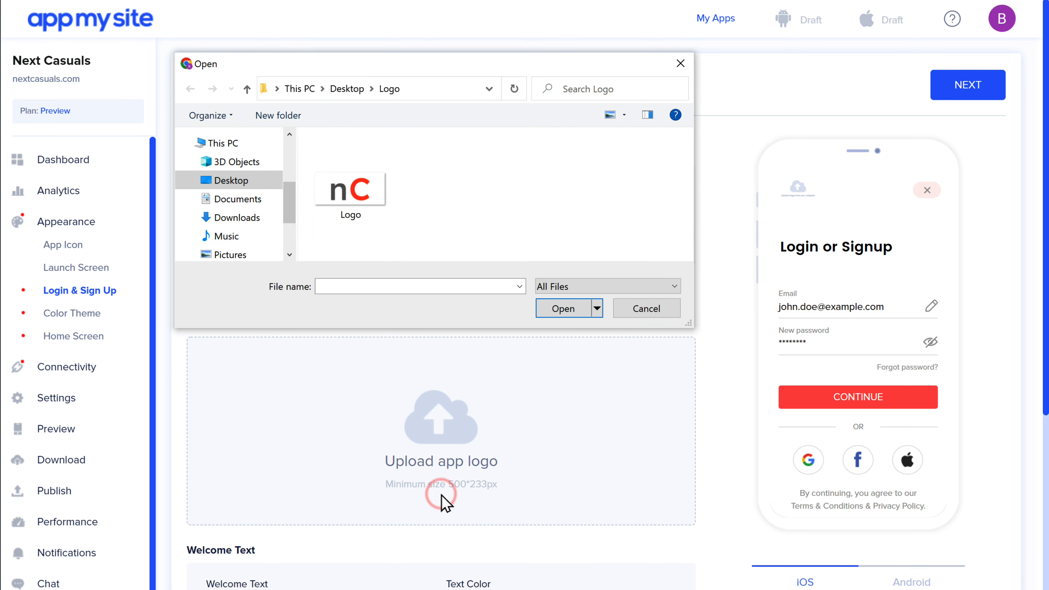
click(377, 214)
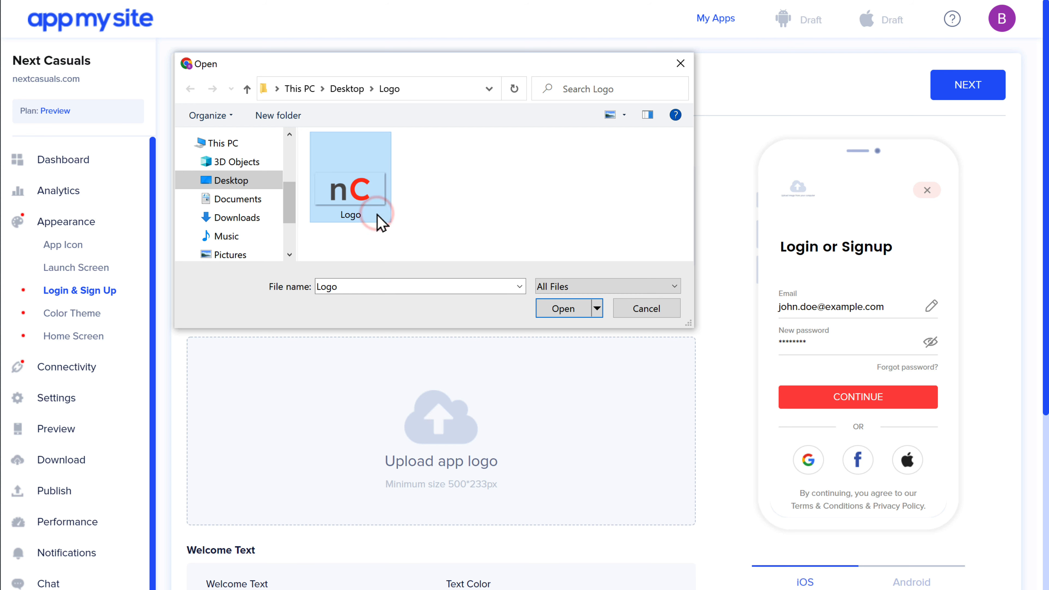
click(565, 317)
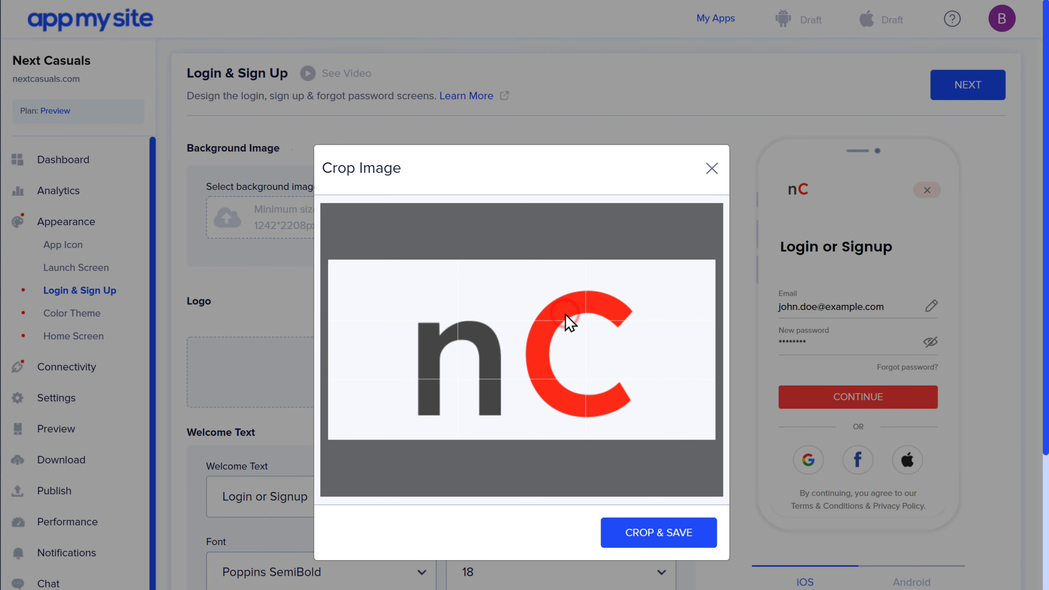
click(660, 537)
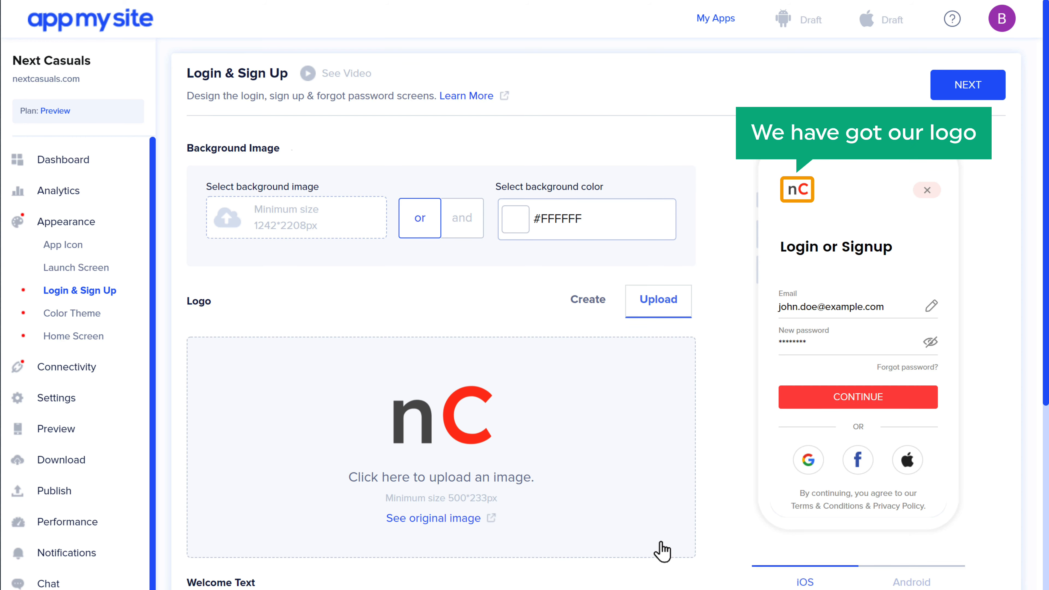
scroll(662, 551, down, 12)
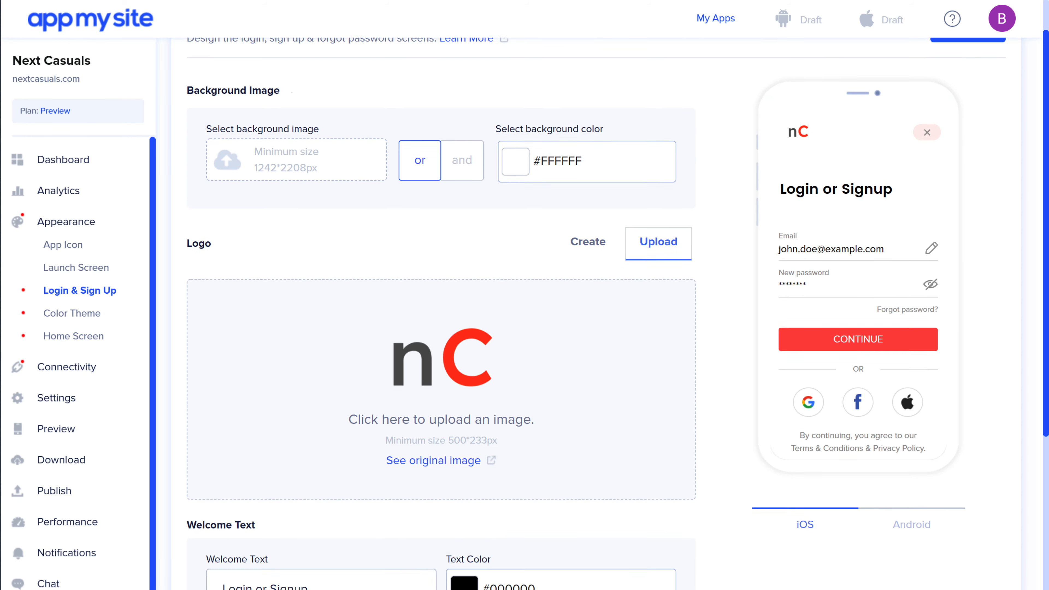
scroll(525, 314, down, 2)
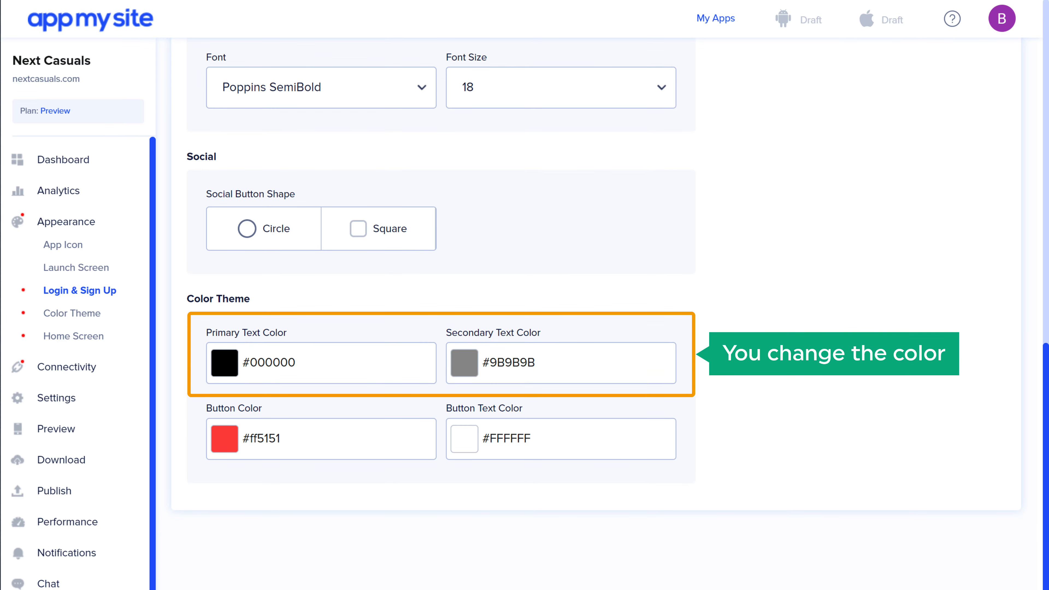
scroll(524, 314, up, 8)
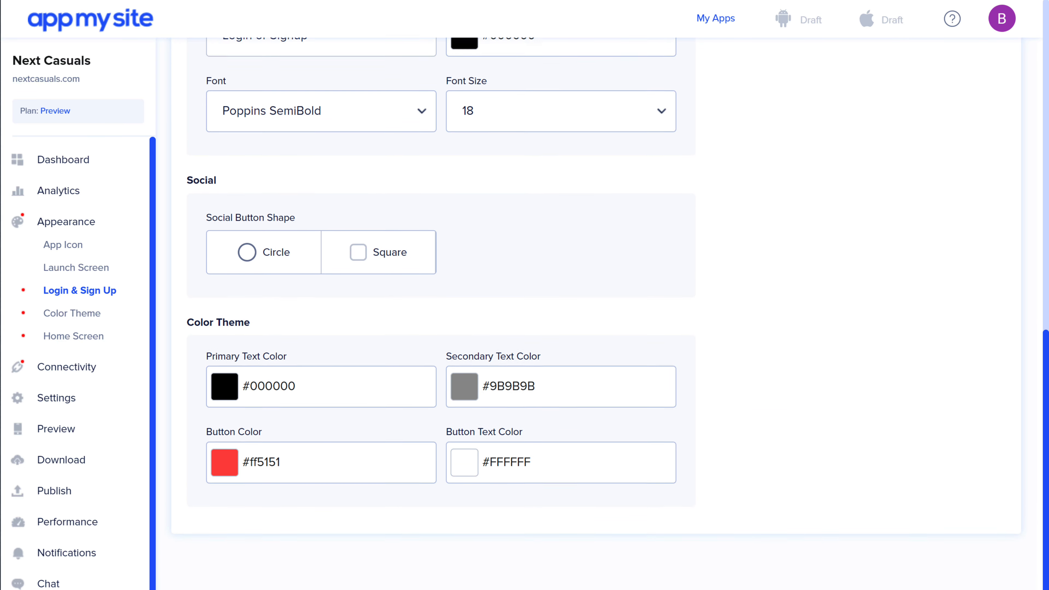
scroll(525, 315, up, 8)
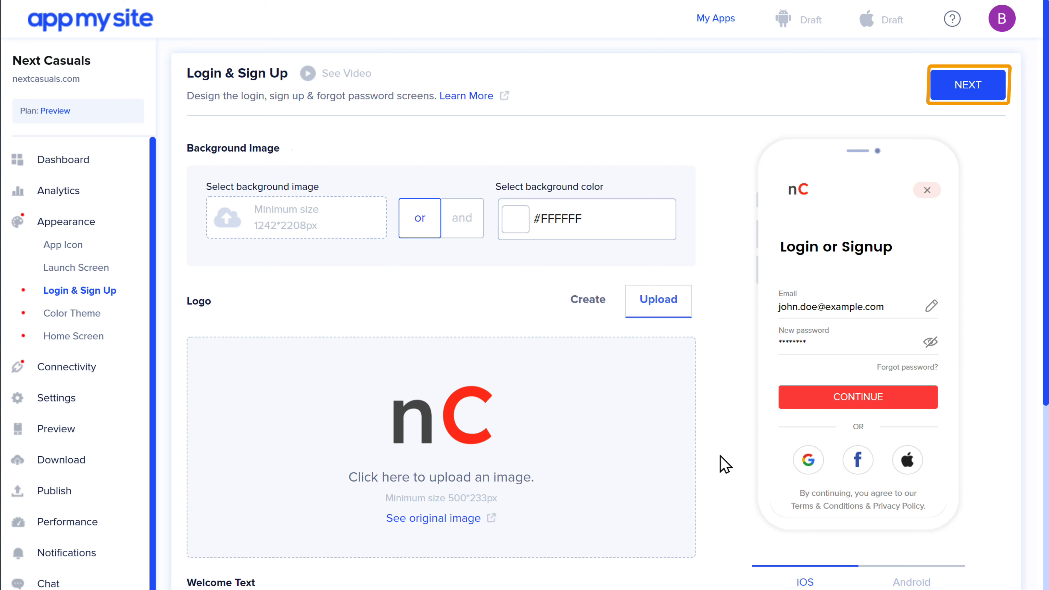
Accept the Login & Sign Up and default Color Theme settings to reach Home Screen
click(968, 88)
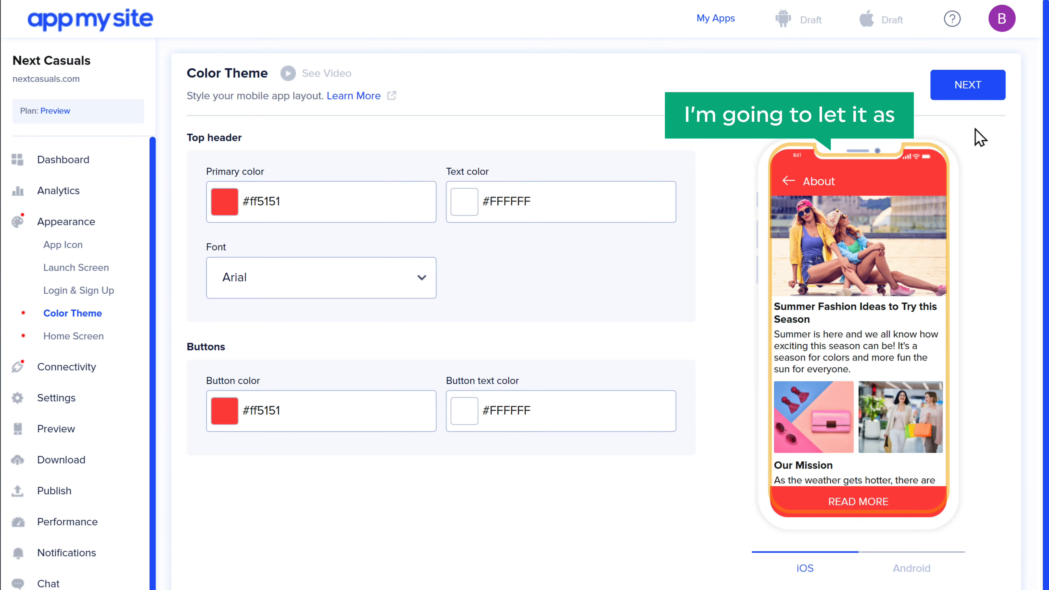
click(968, 92)
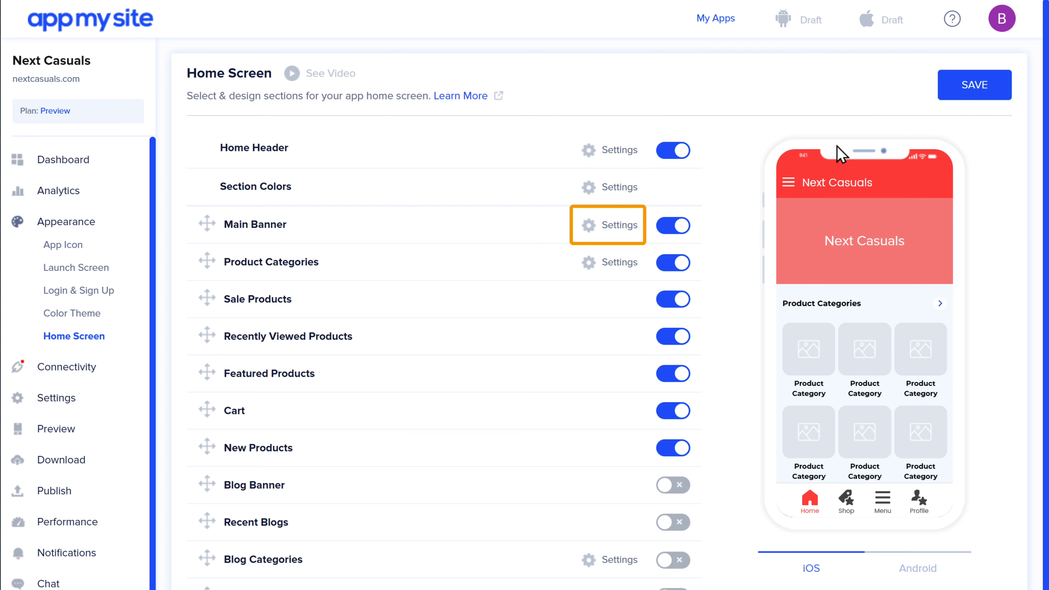
Upload the Banner image, crop it and place it as the Main Banner
click(618, 230)
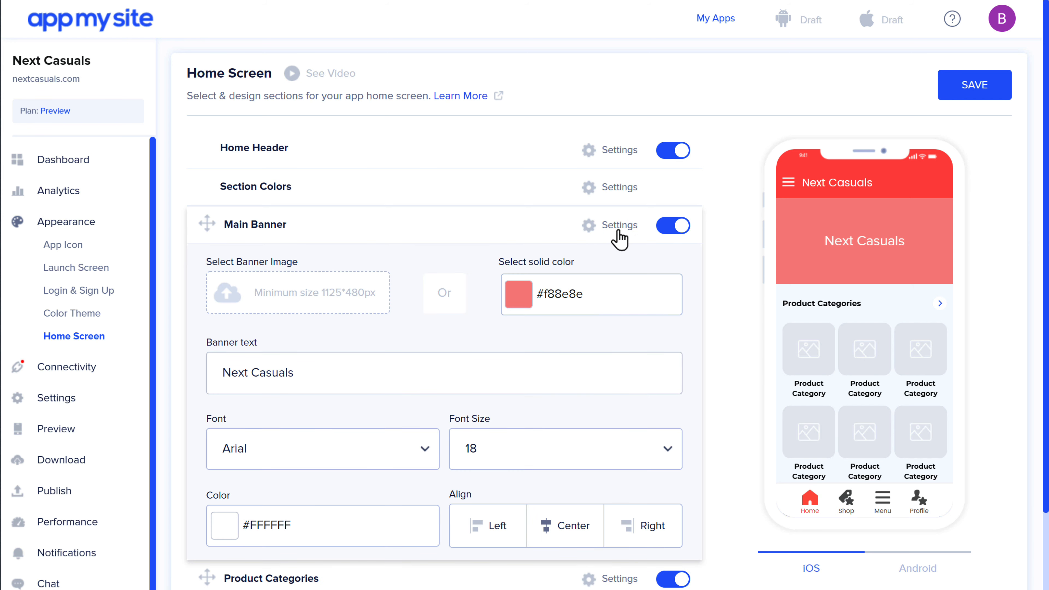
click(301, 306)
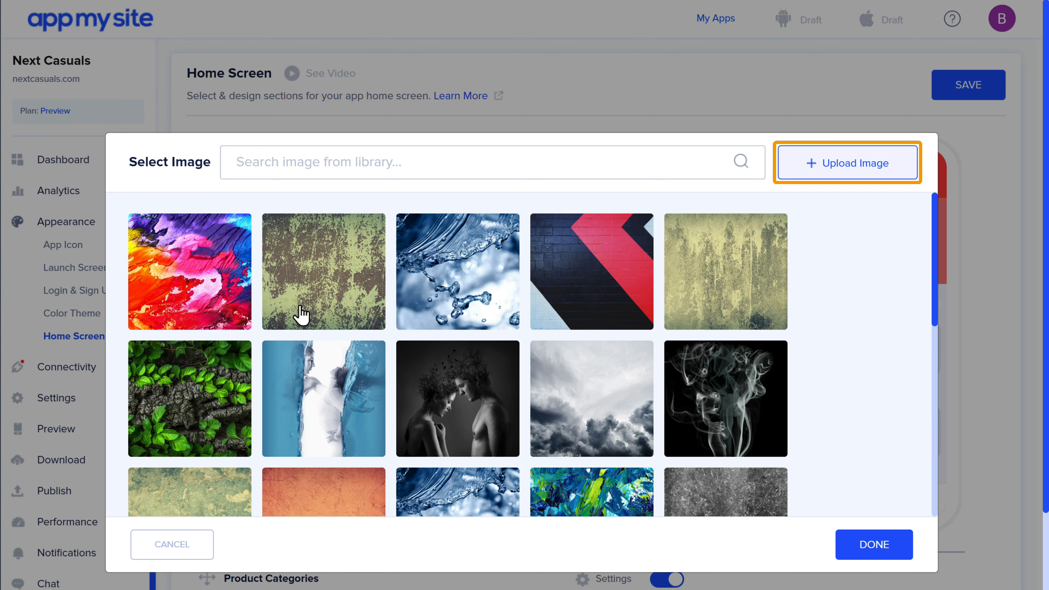
click(852, 178)
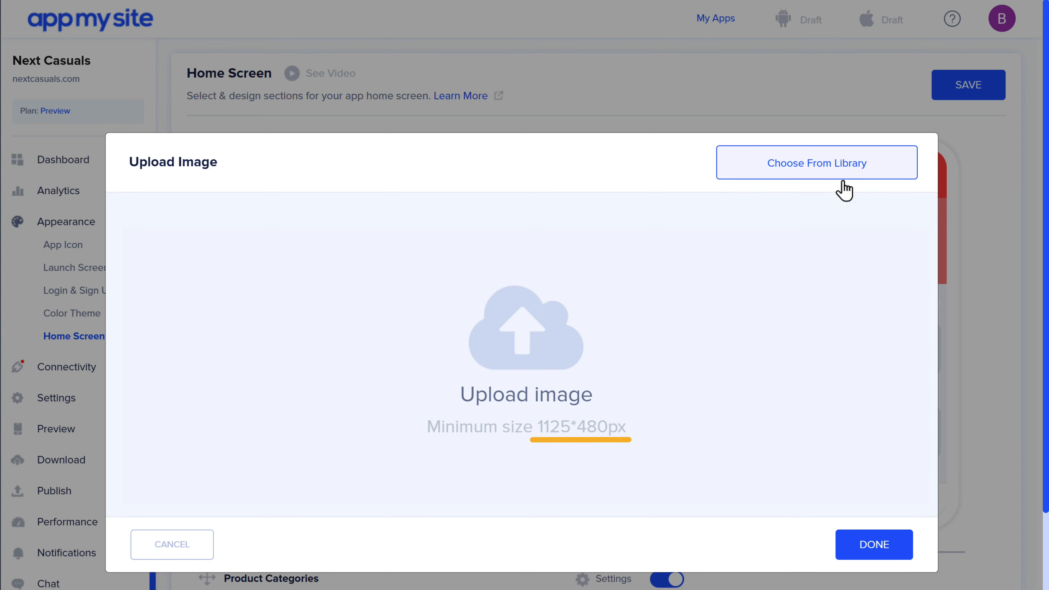
click(526, 441)
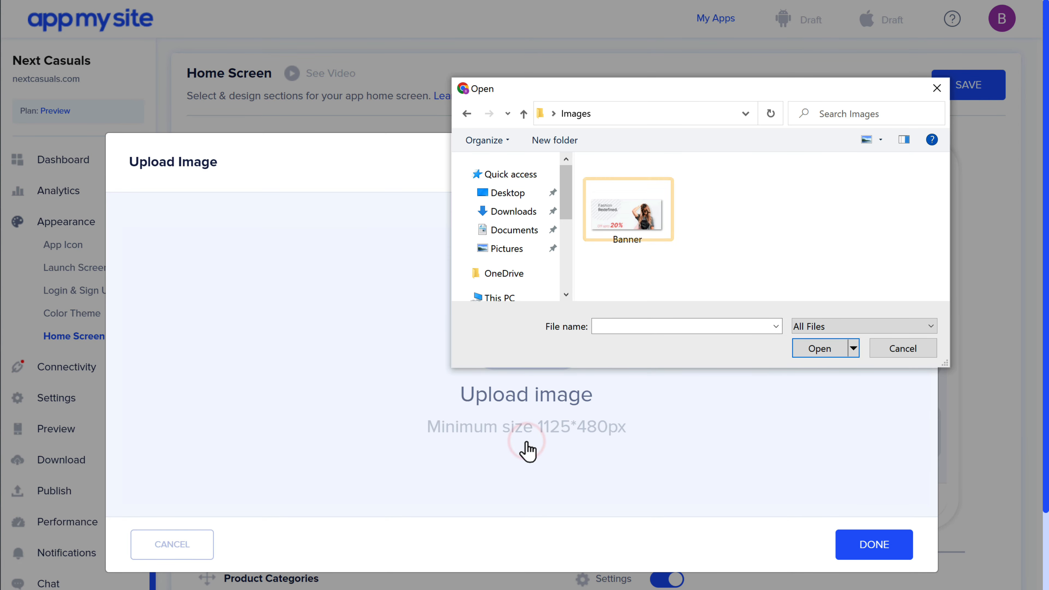
click(656, 249)
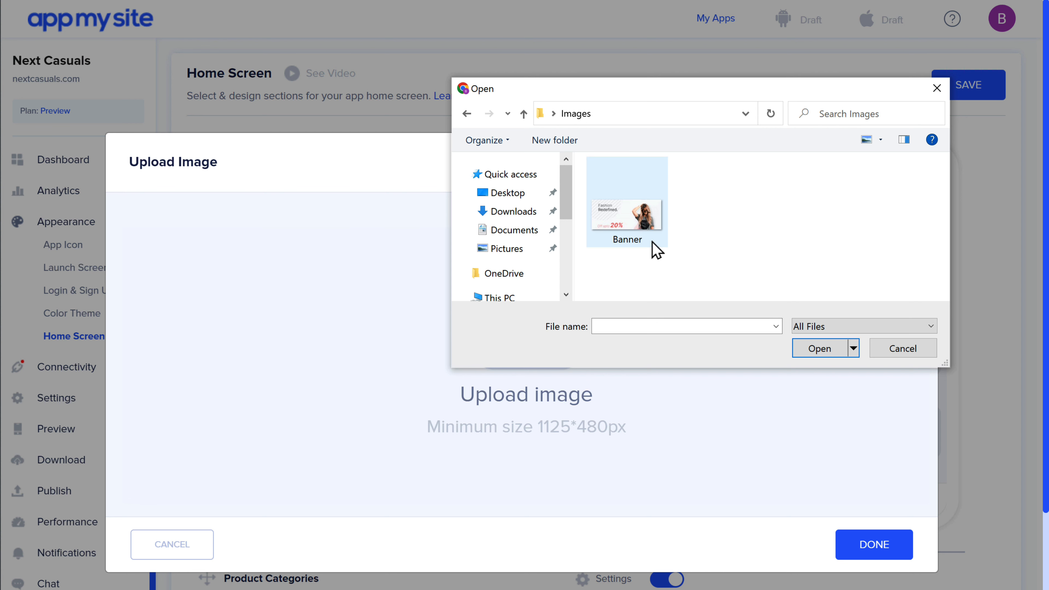
click(816, 353)
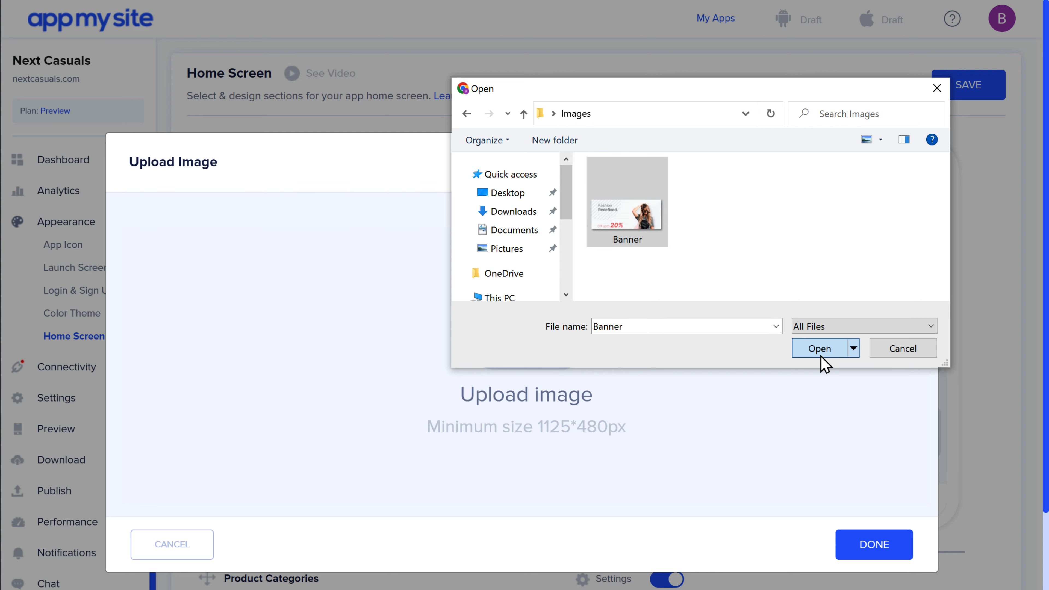
click(662, 545)
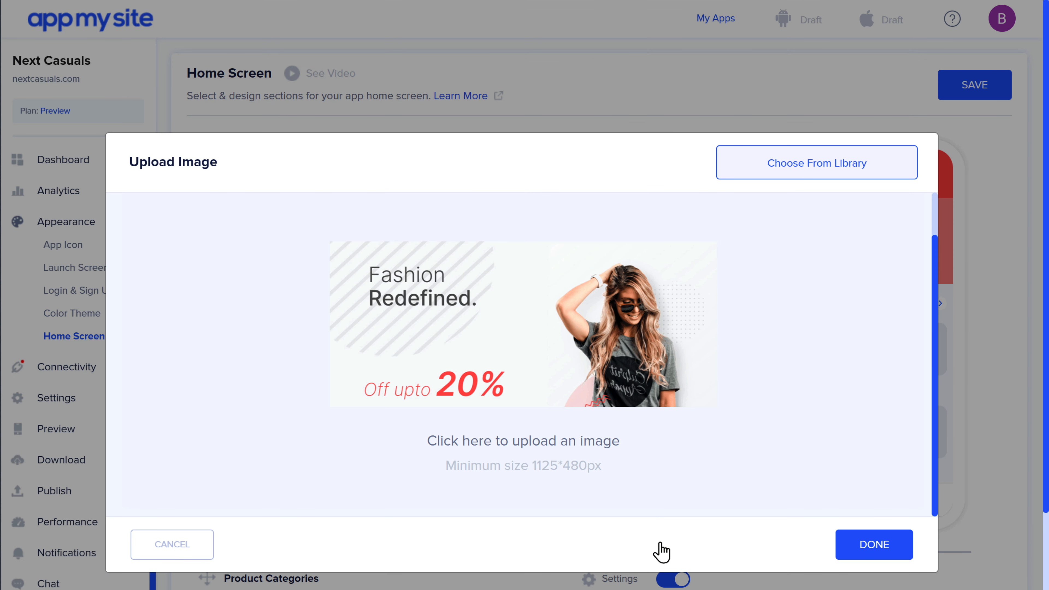
click(874, 555)
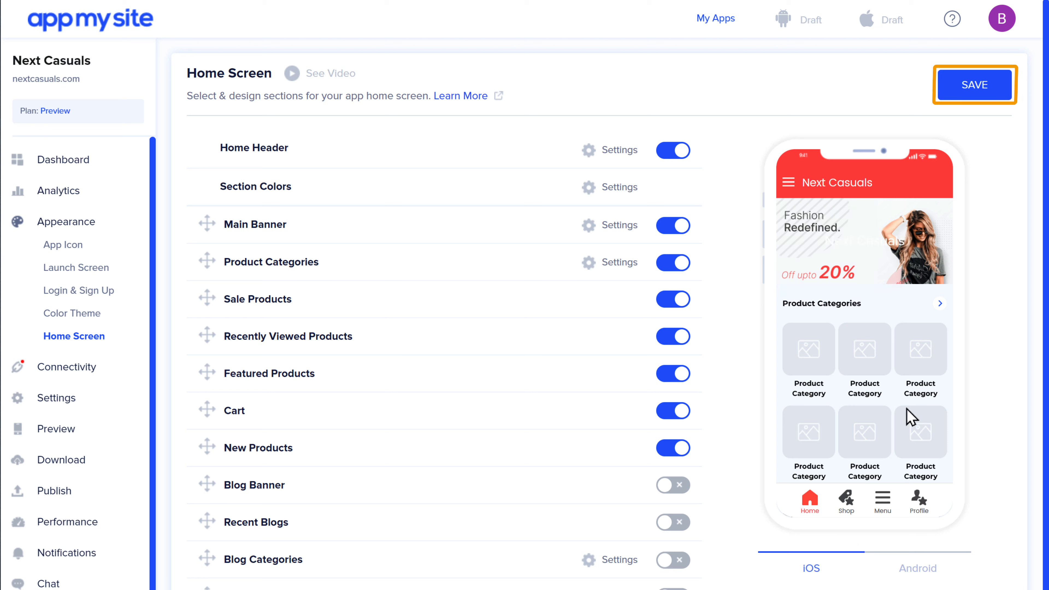
Save the home screen design and go to Connectivity's Install Plugin page
click(976, 94)
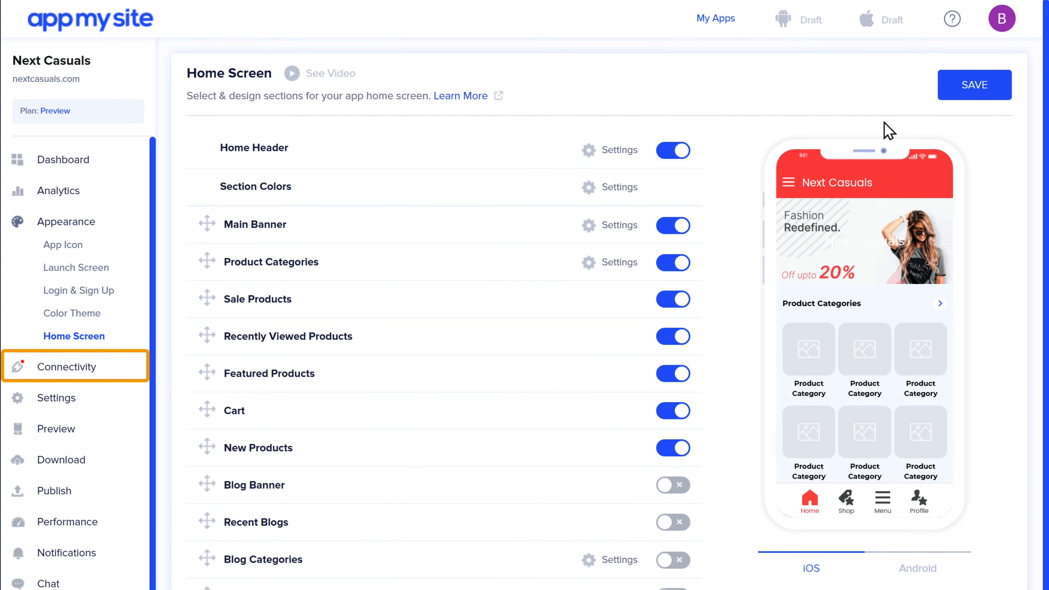
click(64, 372)
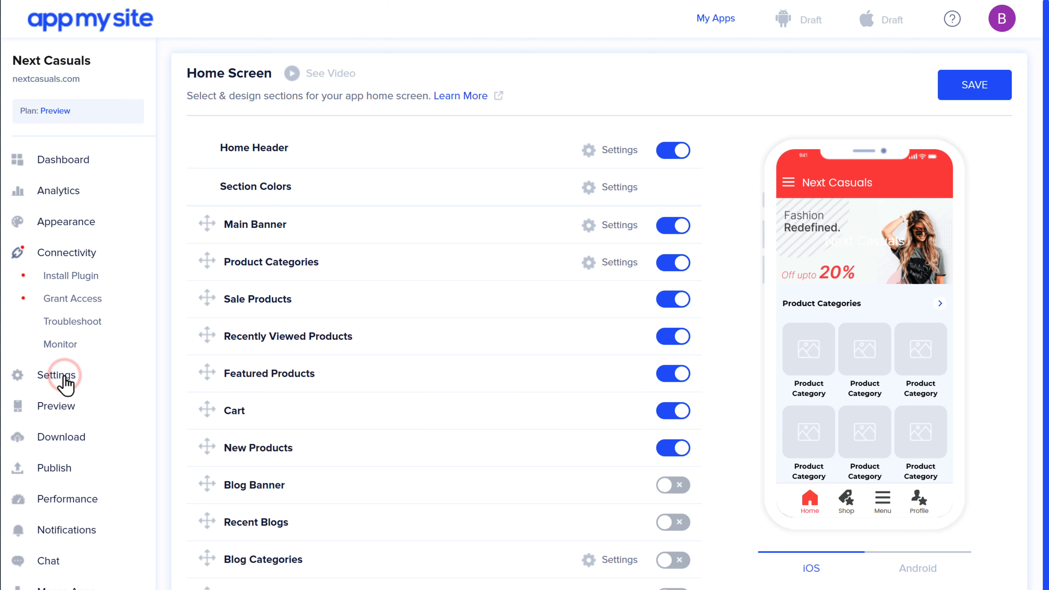
click(70, 276)
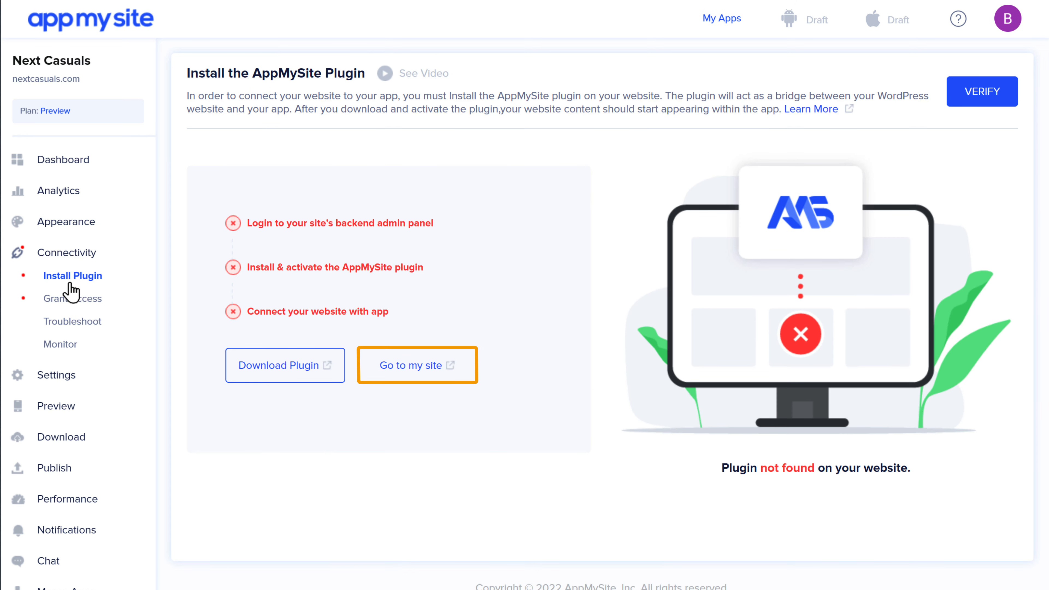
Install and activate the AppMySite plugin on the NextCasuals WordPress site
click(412, 378)
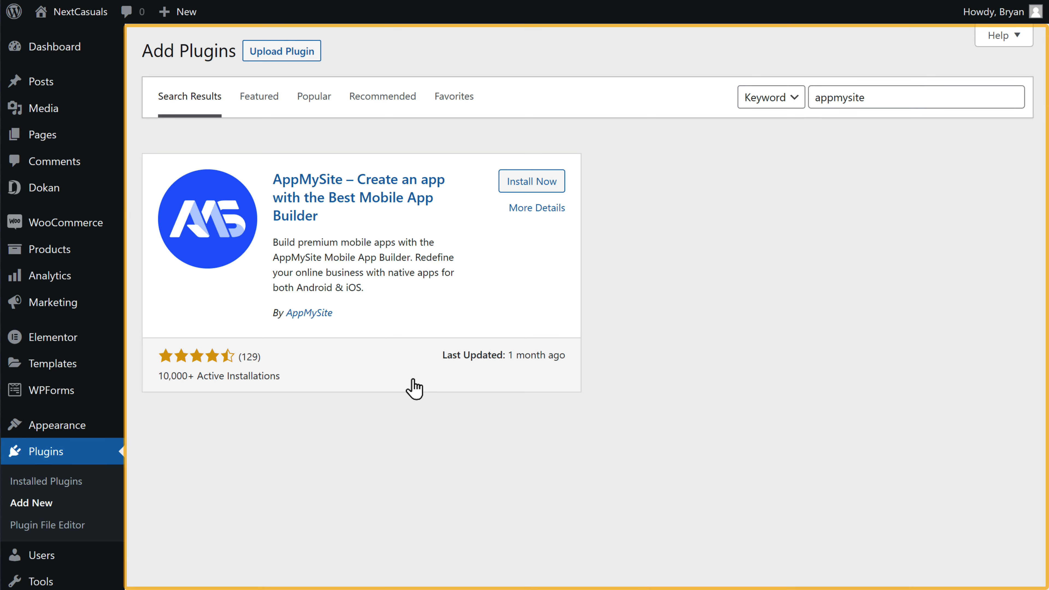
click(534, 188)
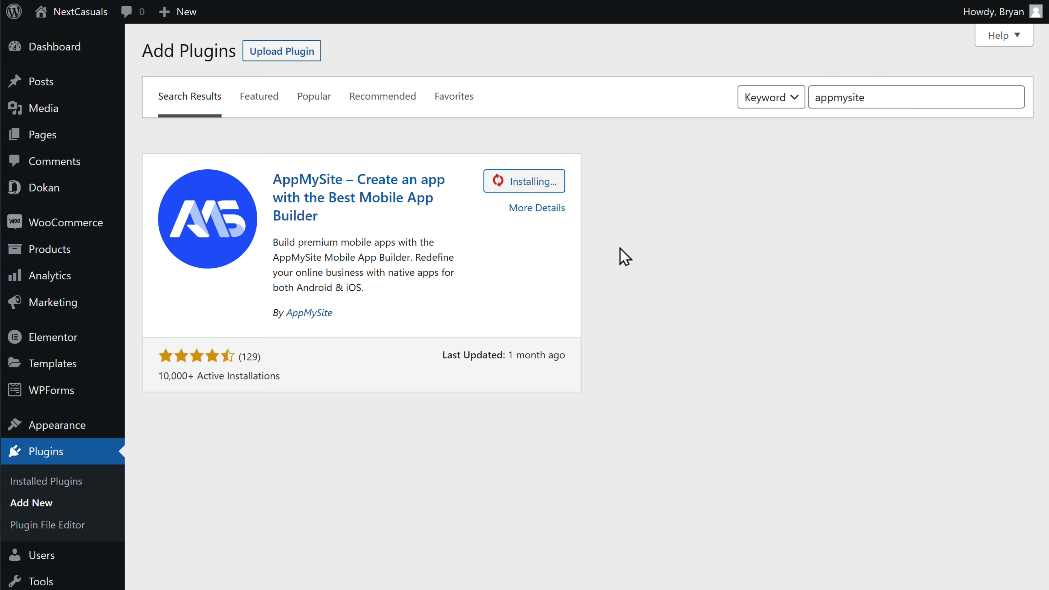
click(538, 182)
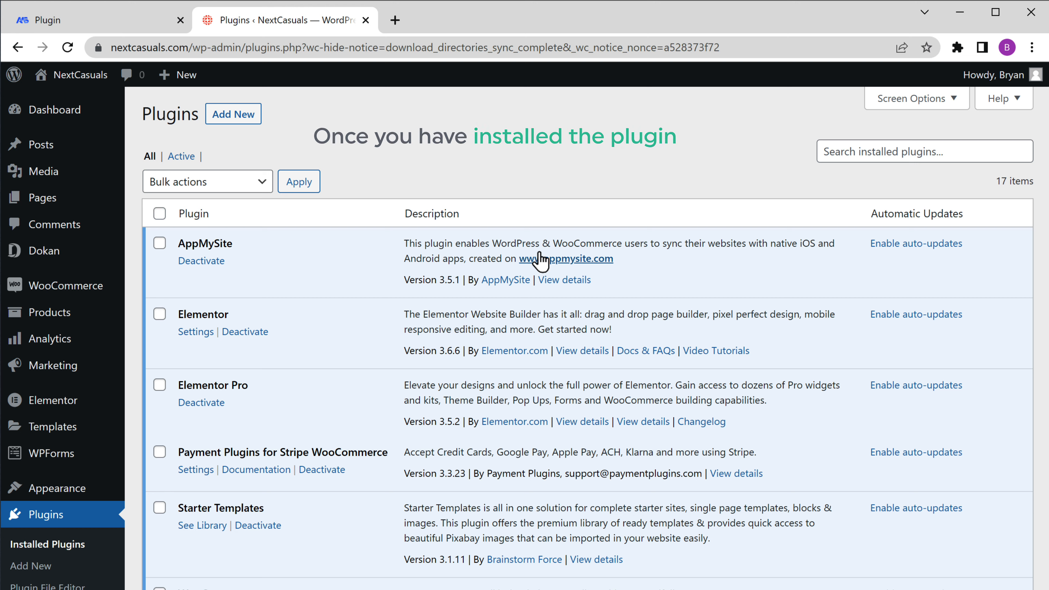
Verify the plugin, turn on WooCommerce REST API access, and open the key creation page
click(43, 28)
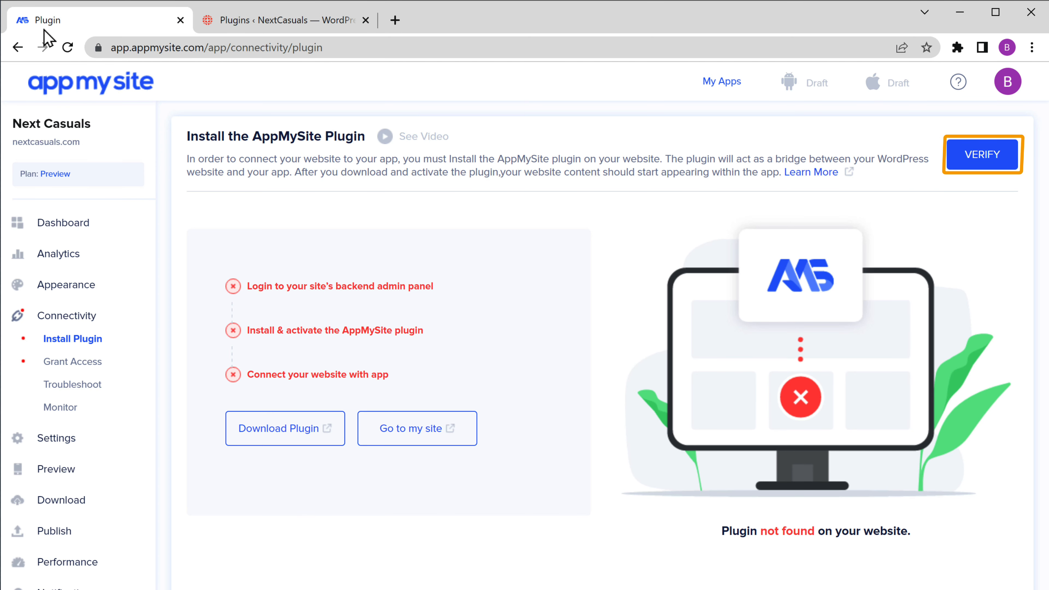
click(984, 108)
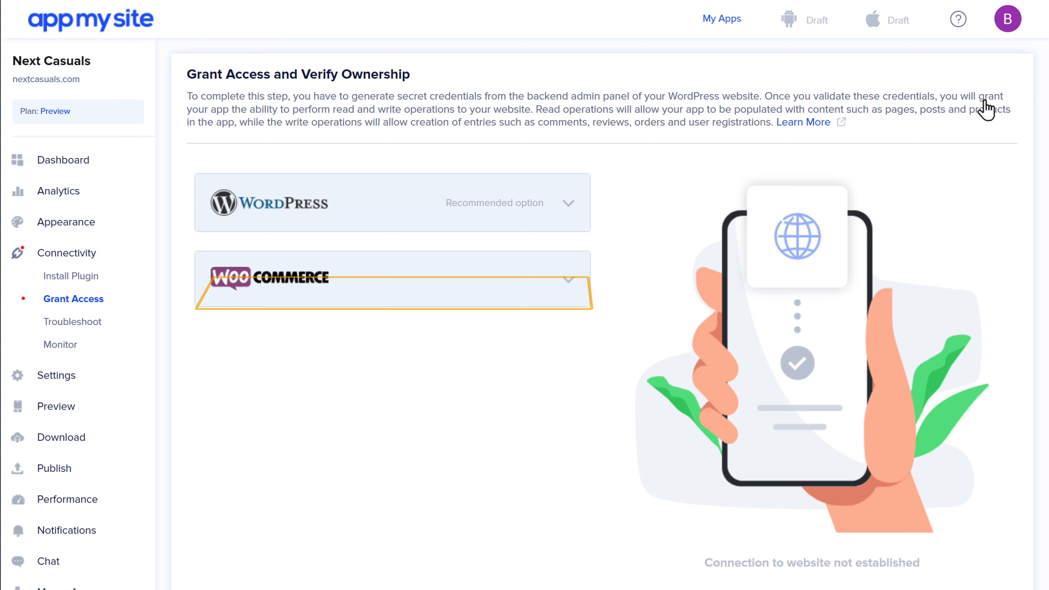
click(569, 285)
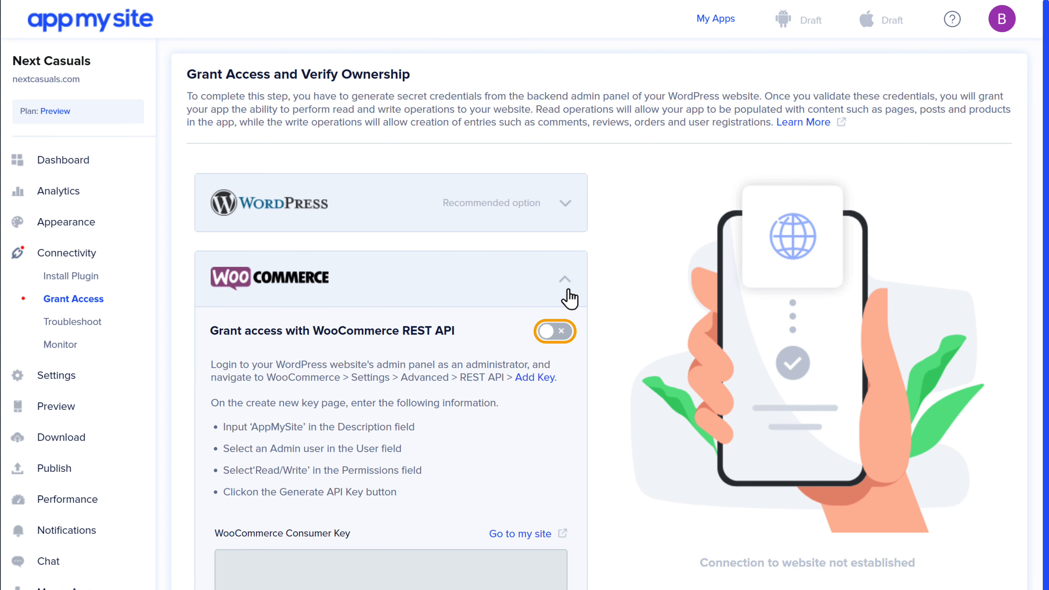
click(556, 333)
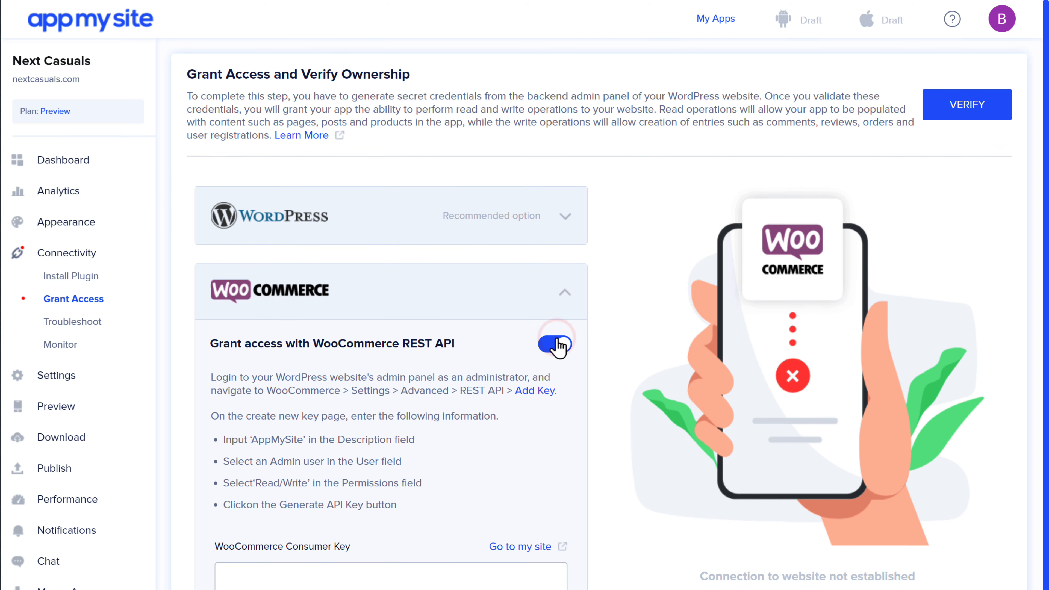
click(517, 552)
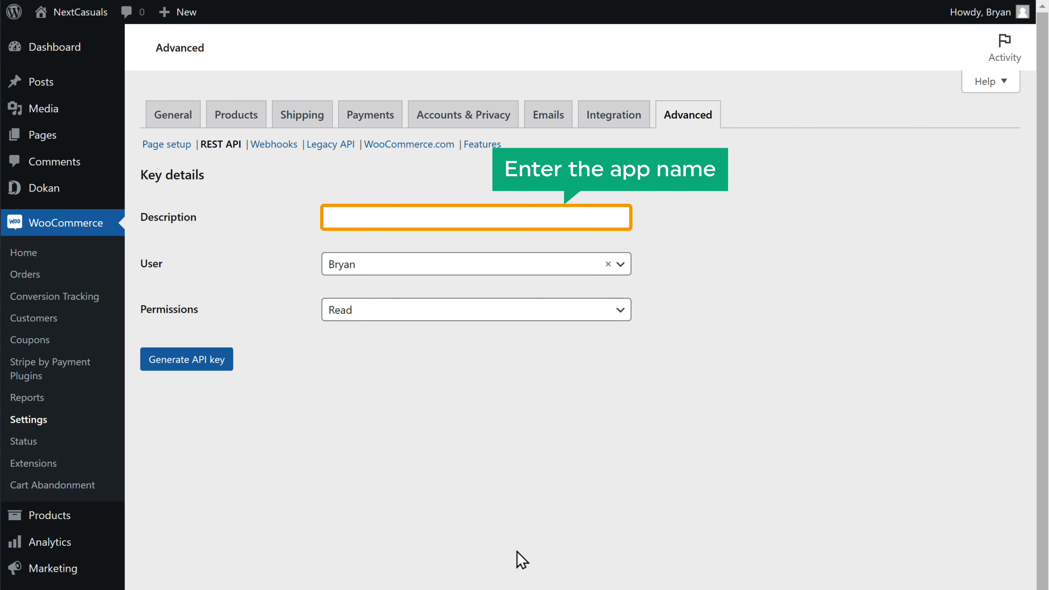
Generate a Read/Write REST API key with description 'Next Casuals'
click(390, 218)
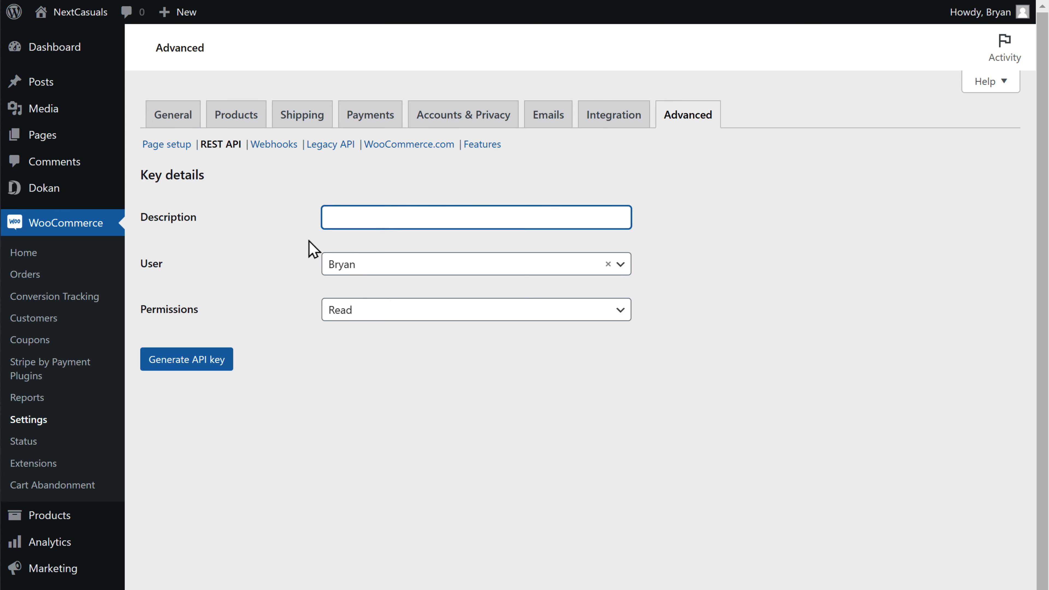
text(Next Casuals)
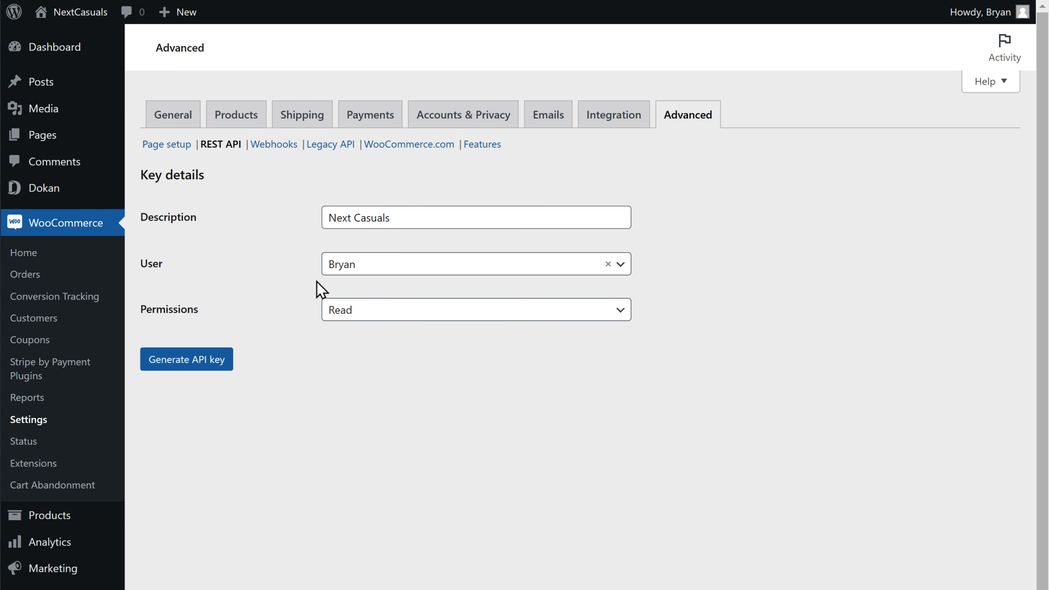
click(373, 321)
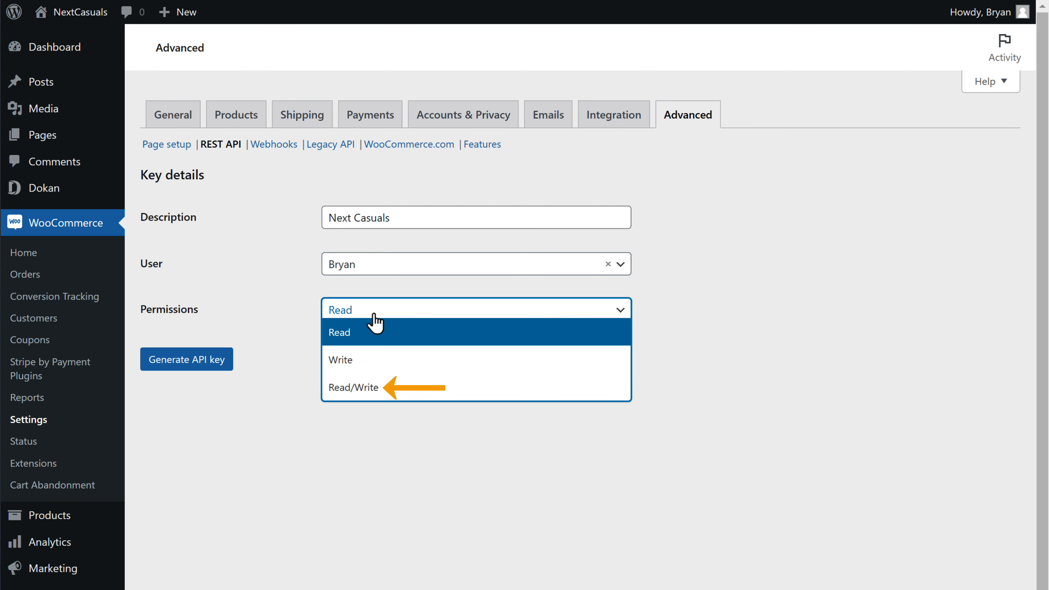
click(340, 395)
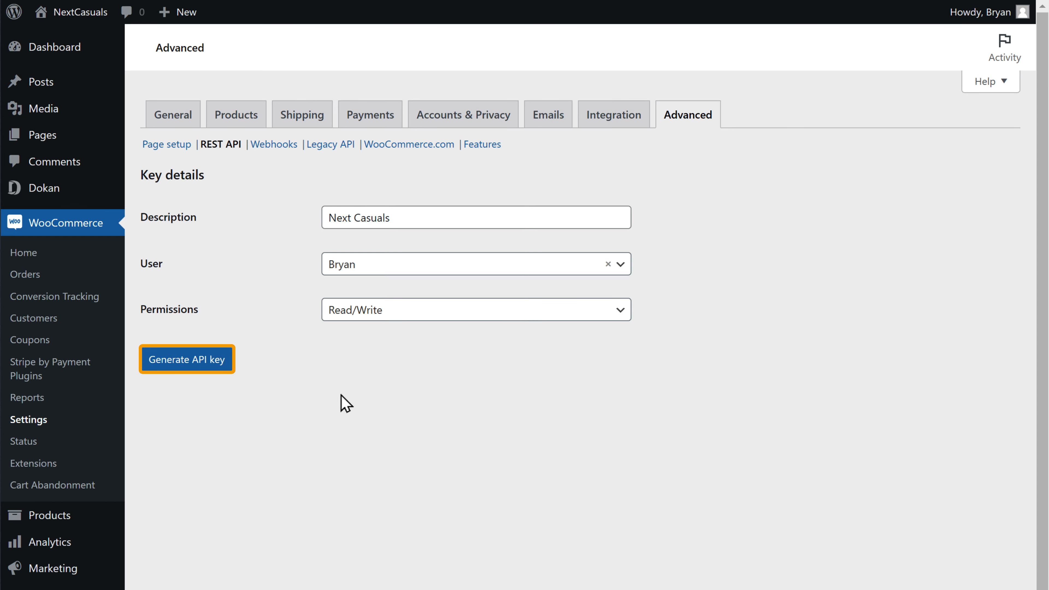
click(185, 366)
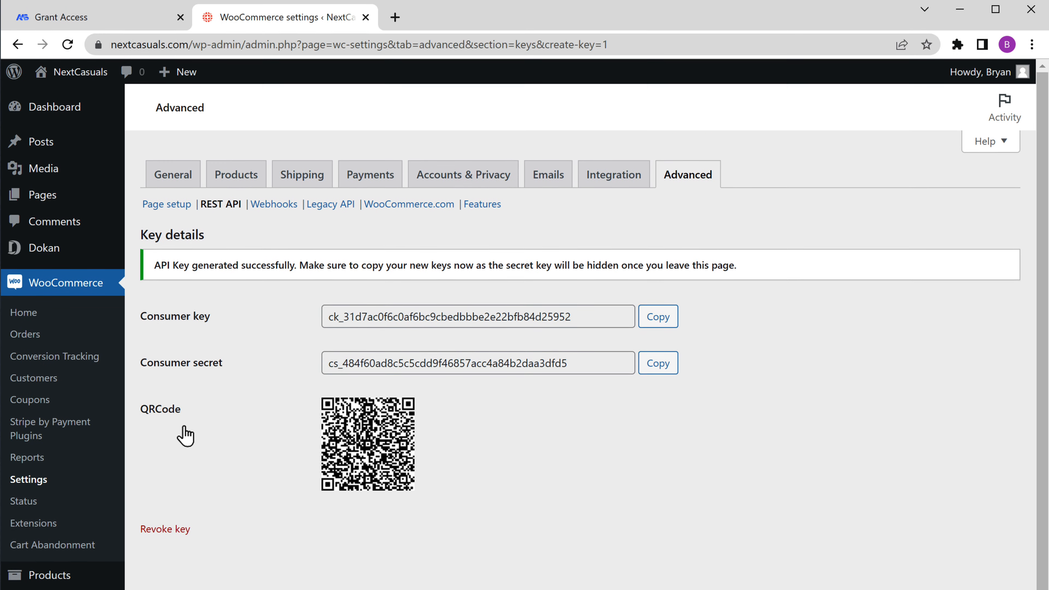
Paste the WooCommerce consumer key and secret into Grant Access and verify them
click(57, 25)
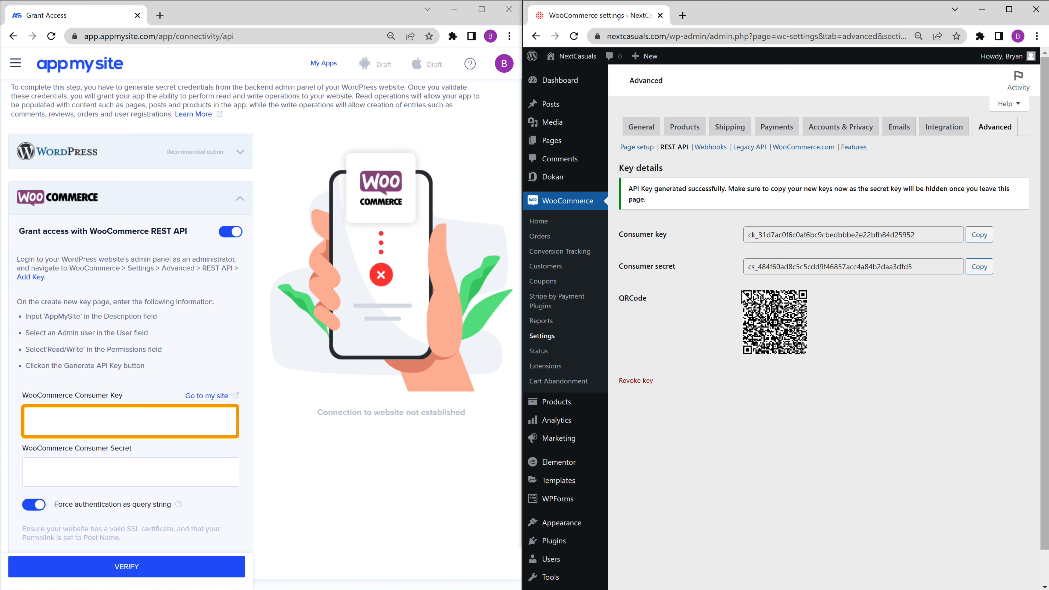
right_click(130, 422)
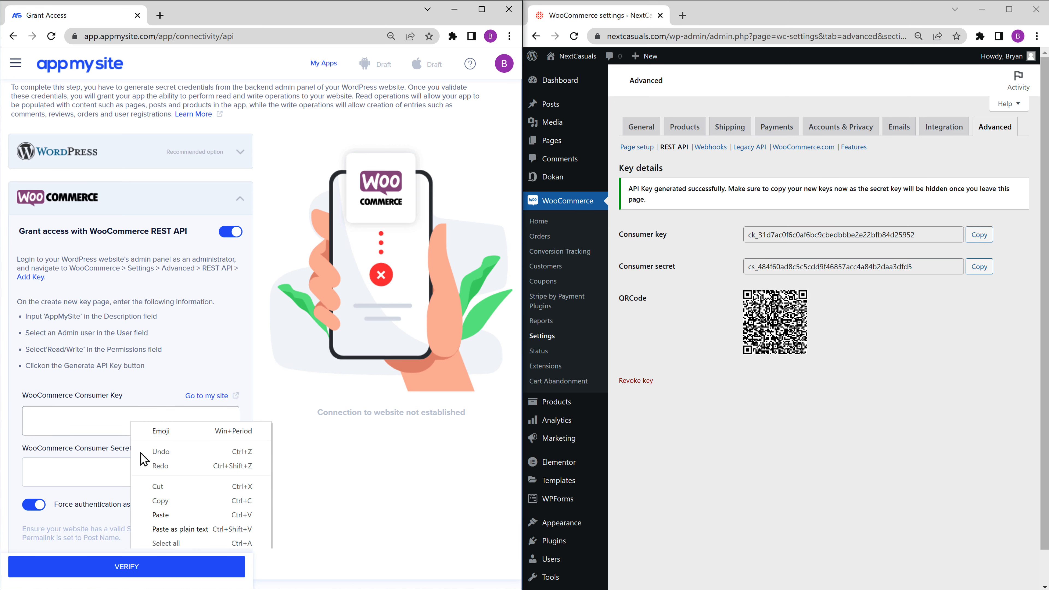
click(162, 517)
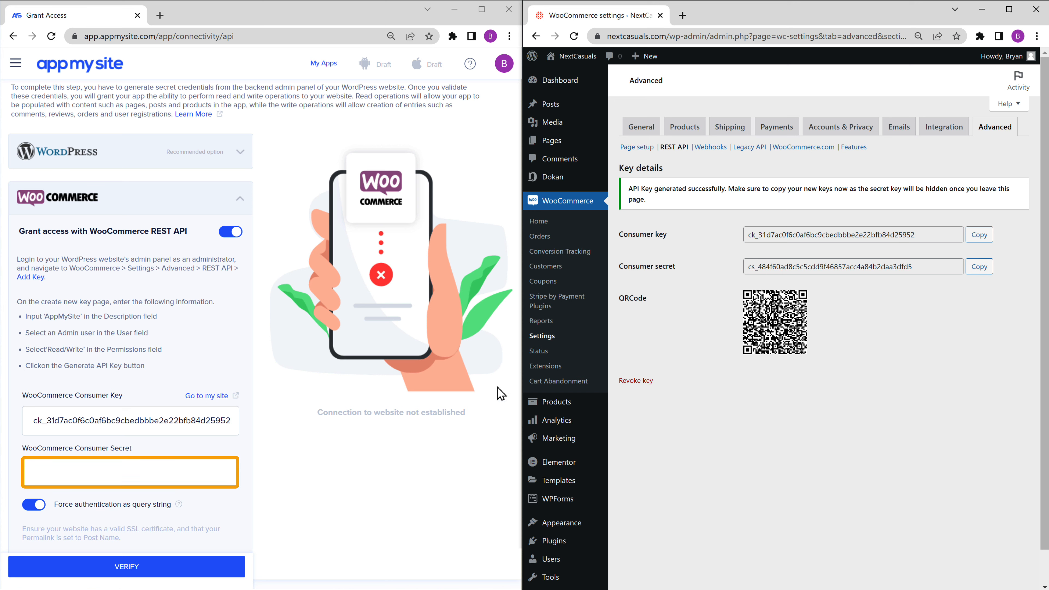
right_click(140, 470)
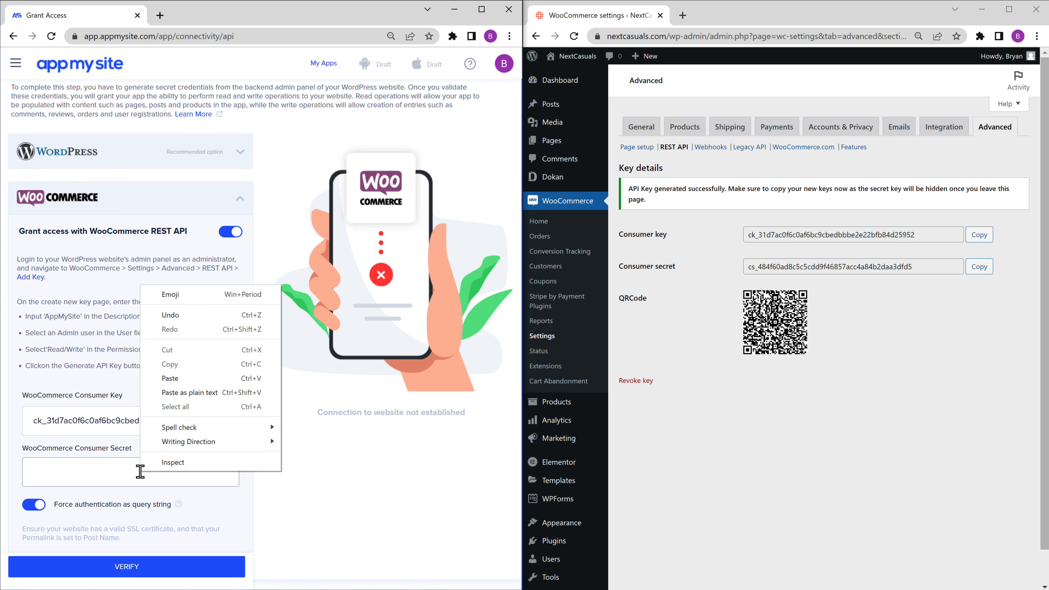
click(169, 379)
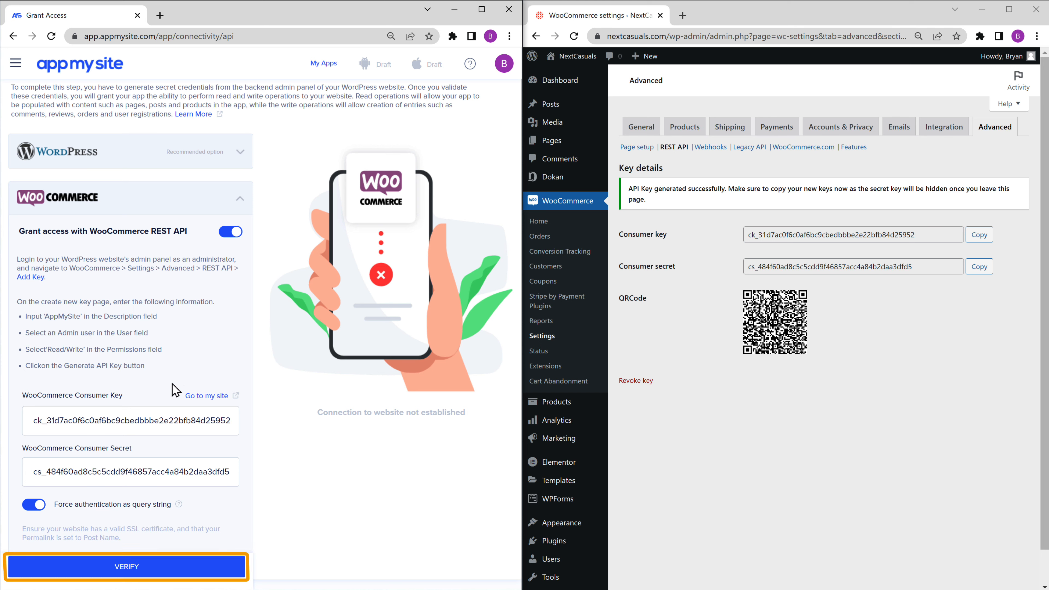
click(146, 570)
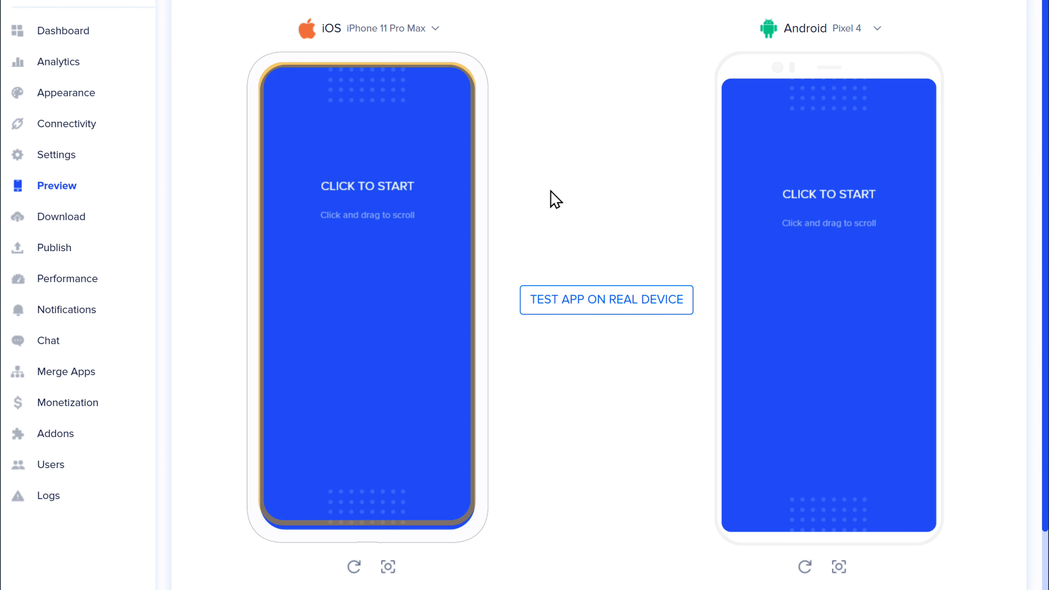
Start the iOS preview, allow notifications and skip login
click(352, 291)
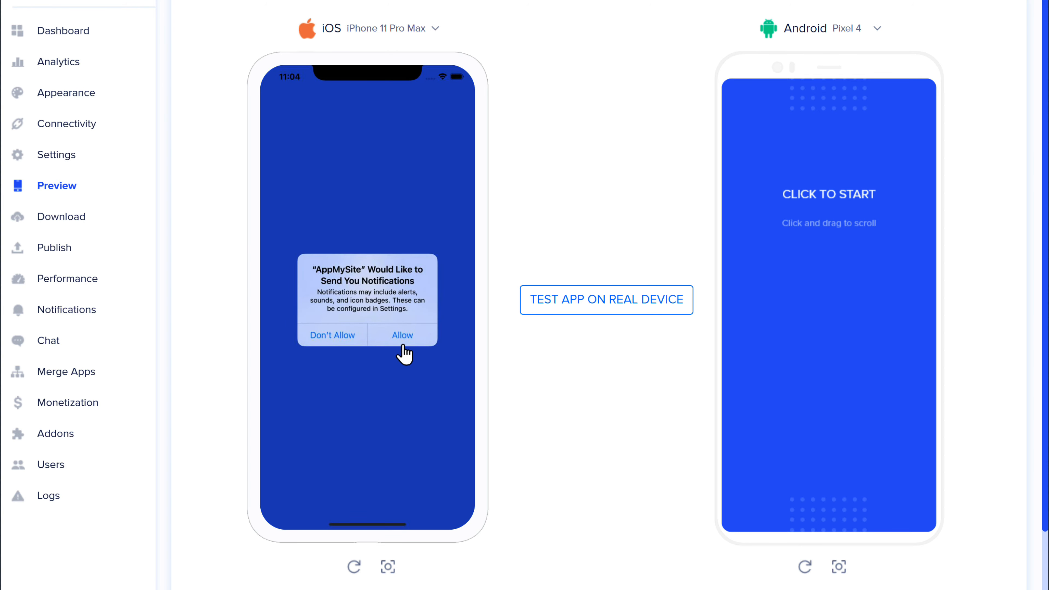
click(402, 336)
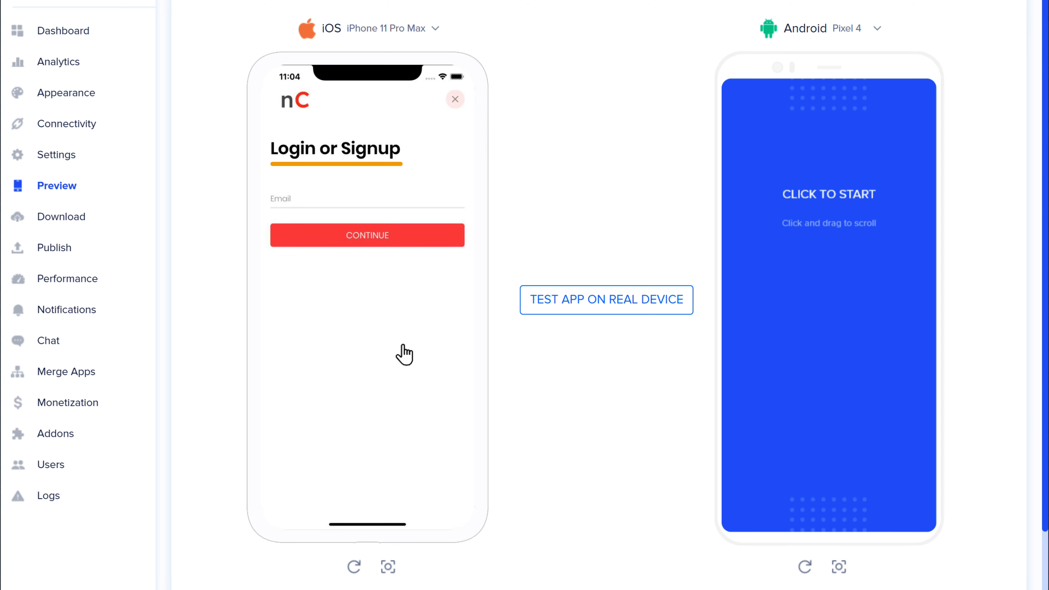
click(455, 104)
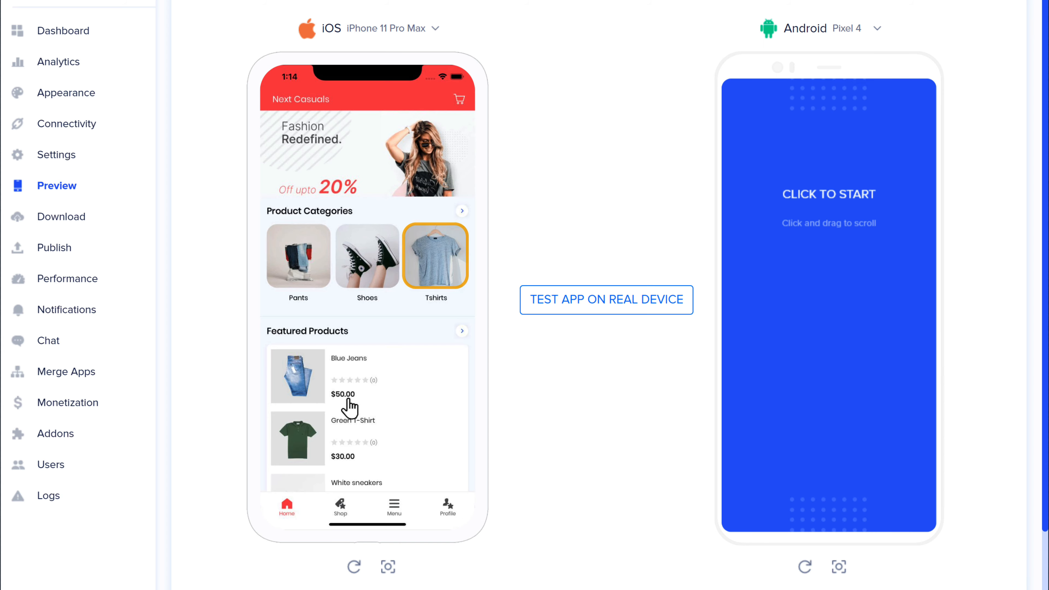
Add the $50.00 Sweat Shirt from the Tshirts category to the cart
click(434, 257)
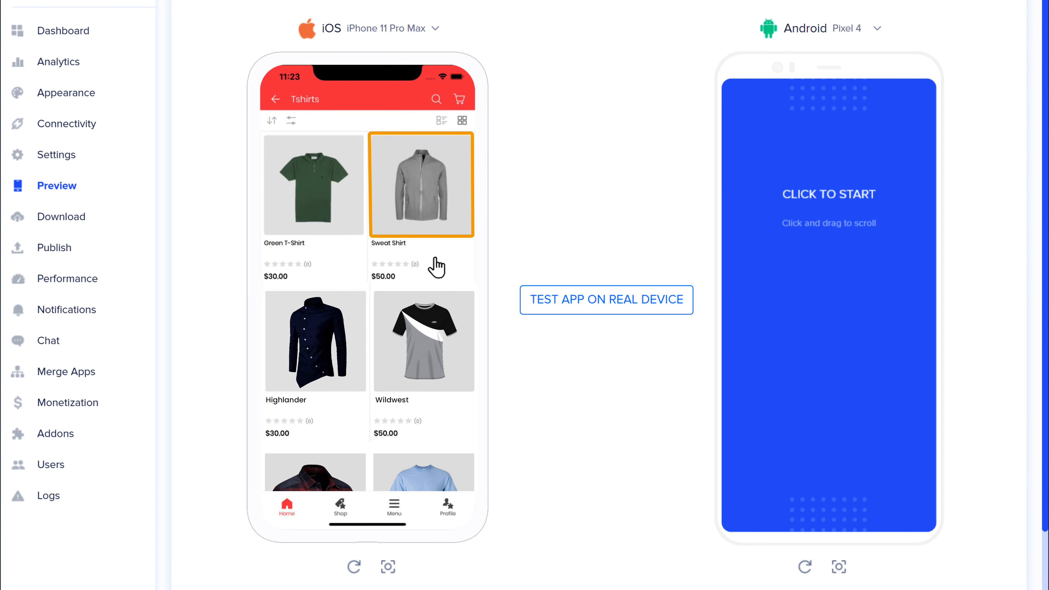
click(431, 230)
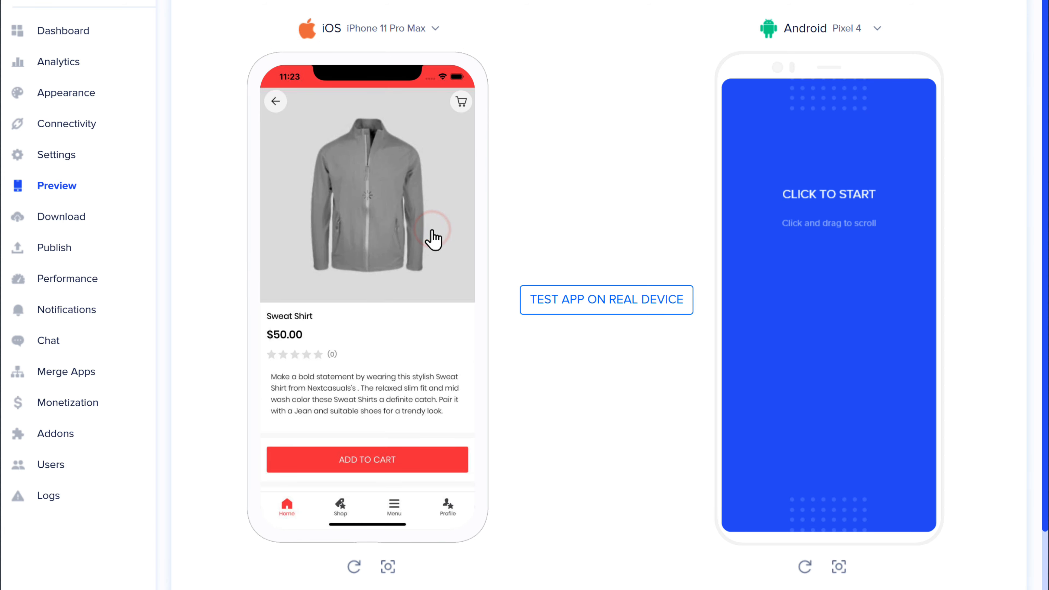
click(365, 465)
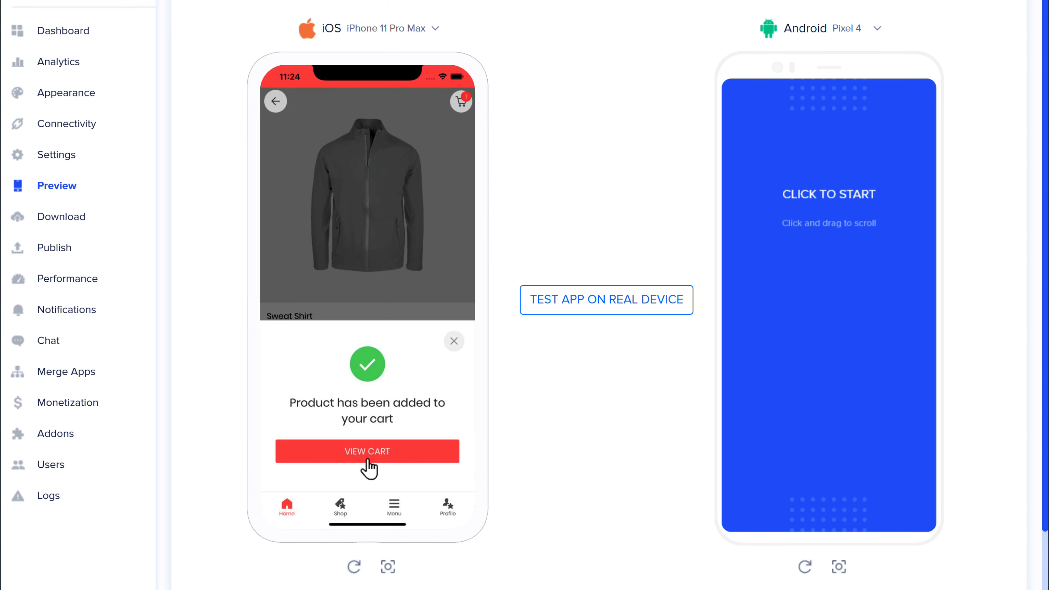
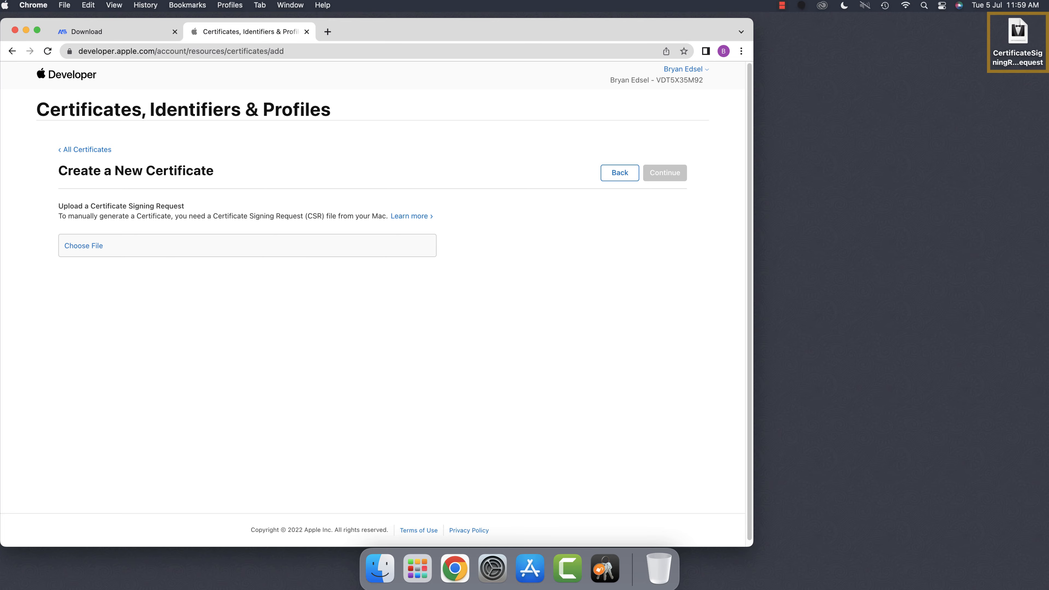
Attach the CSR file to the new certificate request and download ios_distribution.cer
drag(1017, 35, 138, 253)
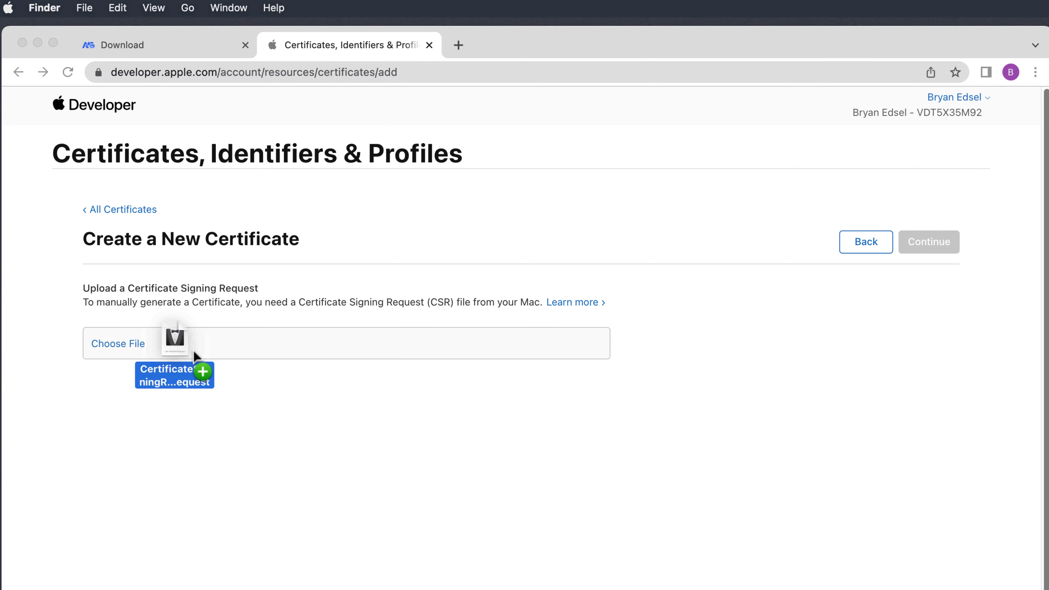
drag(194, 355, 178, 358)
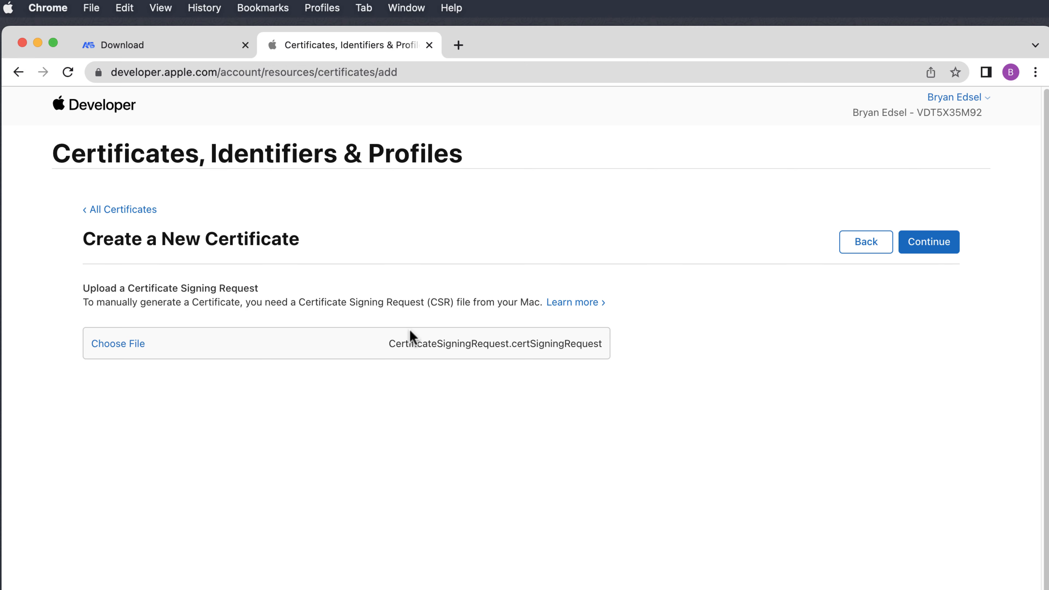
click(926, 247)
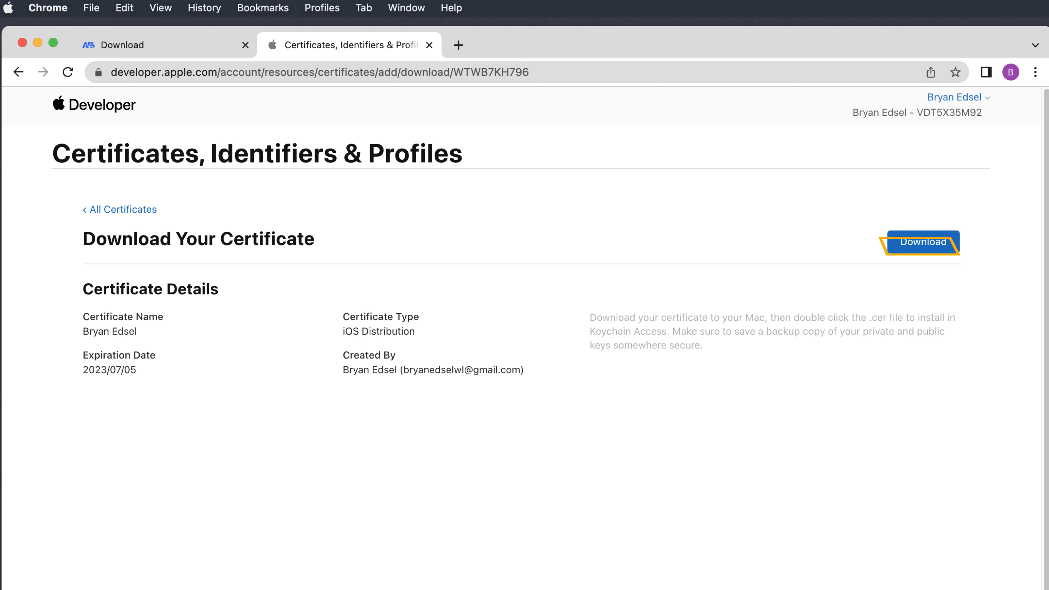
click(924, 253)
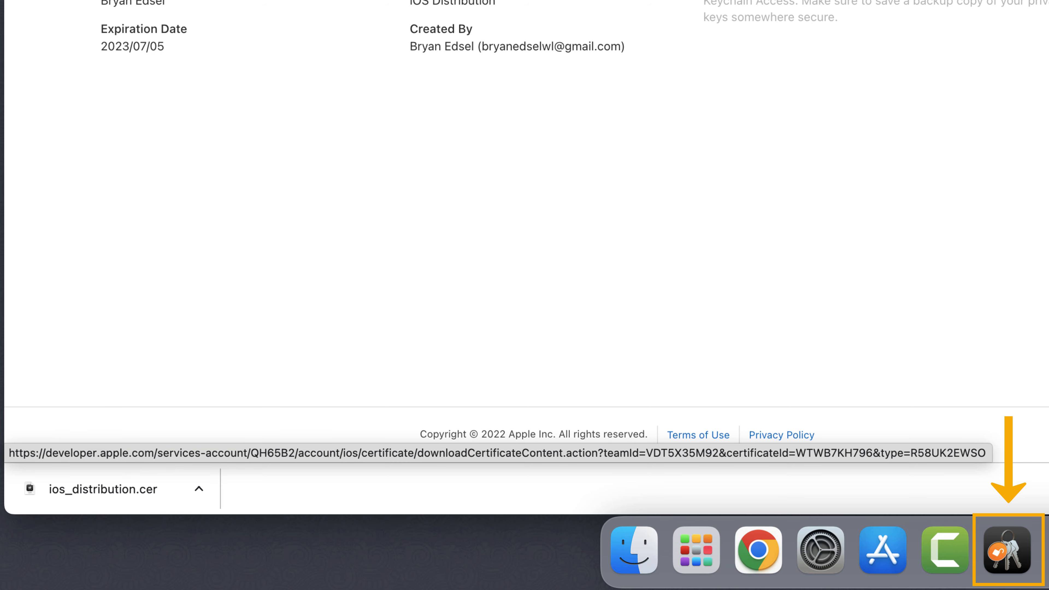
Import ios_distribution.cer into My Certificates in the Keychain Access login keychain
click(1008, 554)
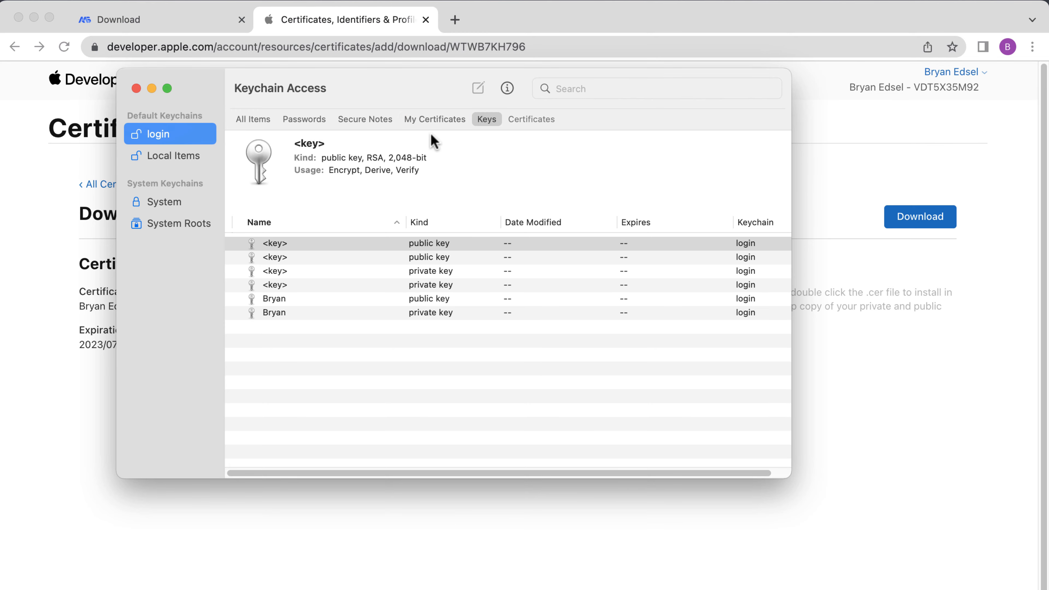
click(432, 120)
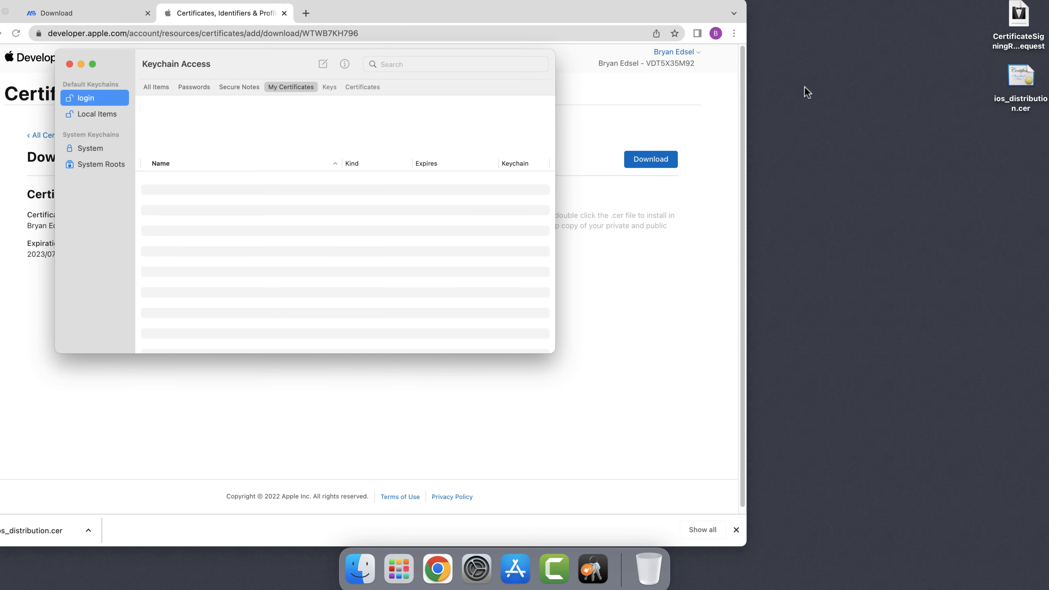
click(1012, 95)
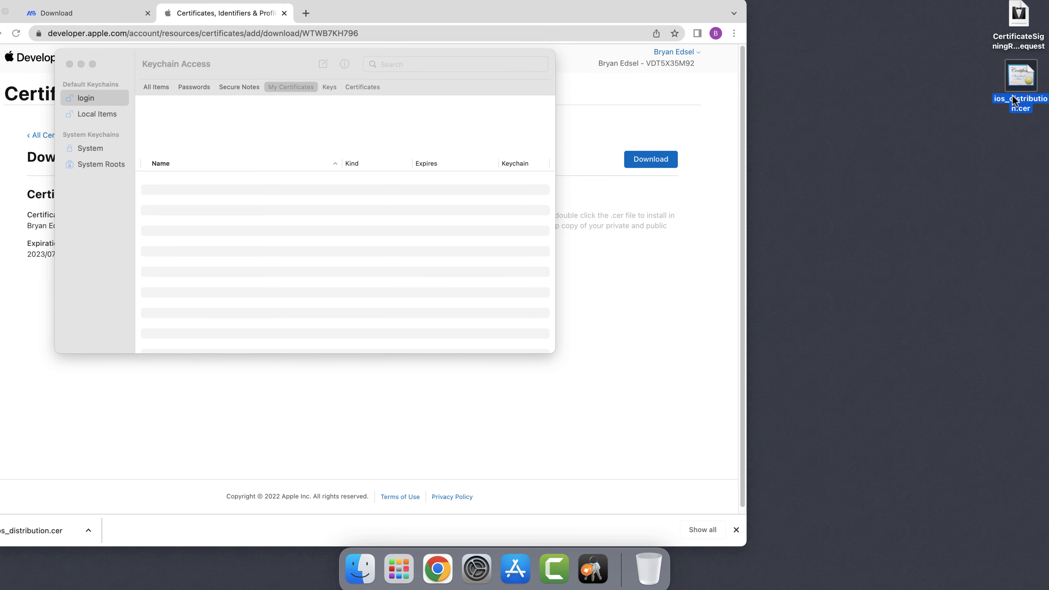
drag(1012, 95, 270, 223)
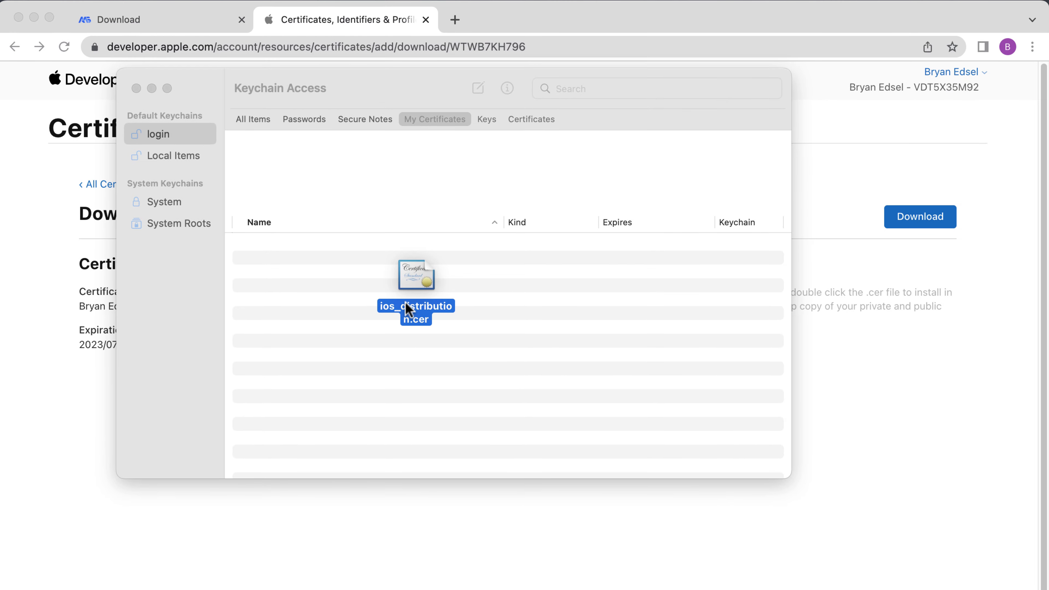
drag(406, 303, 406, 301)
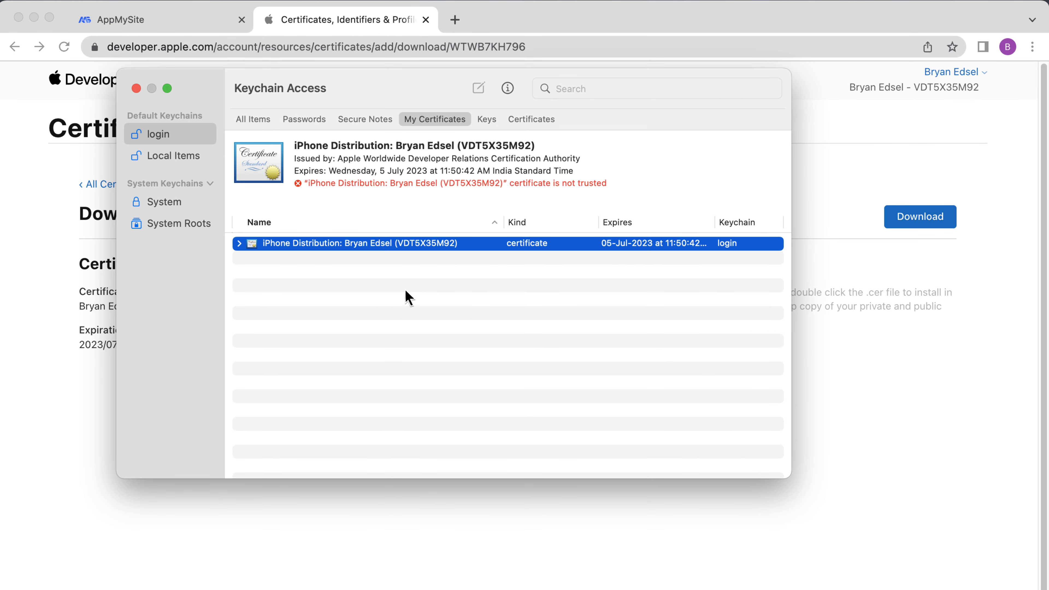
Export the iPhone Distribution certificate to the Desktop as password-protected Certificates.p12
right_click(405, 247)
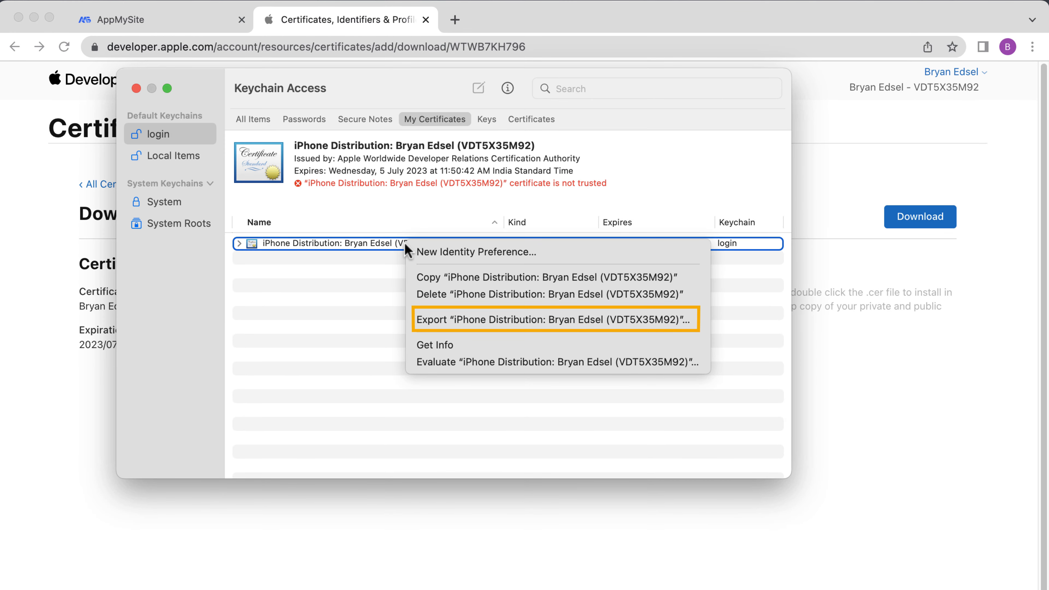
click(458, 318)
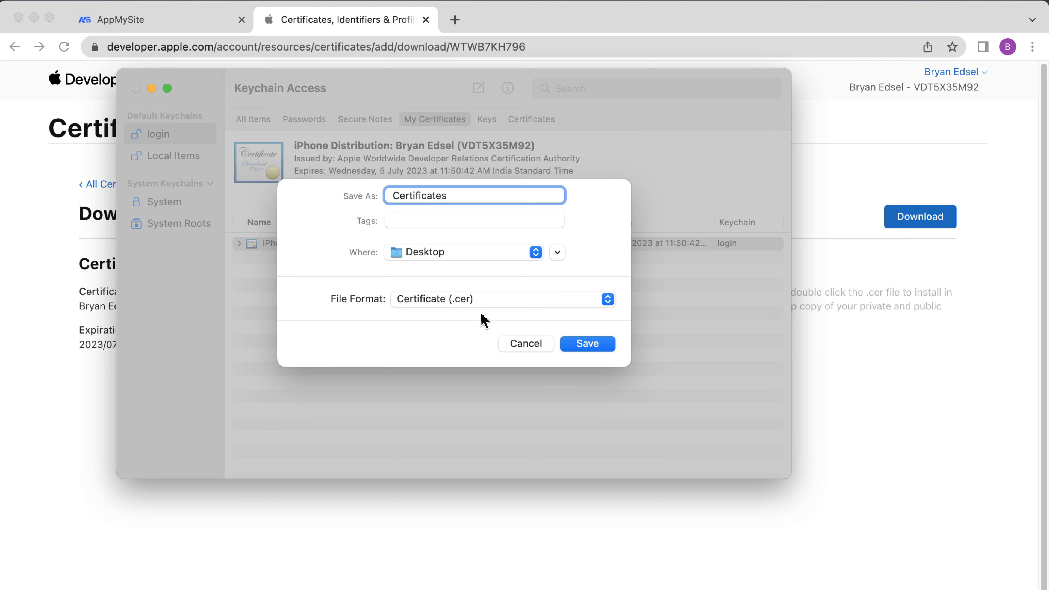
click(499, 305)
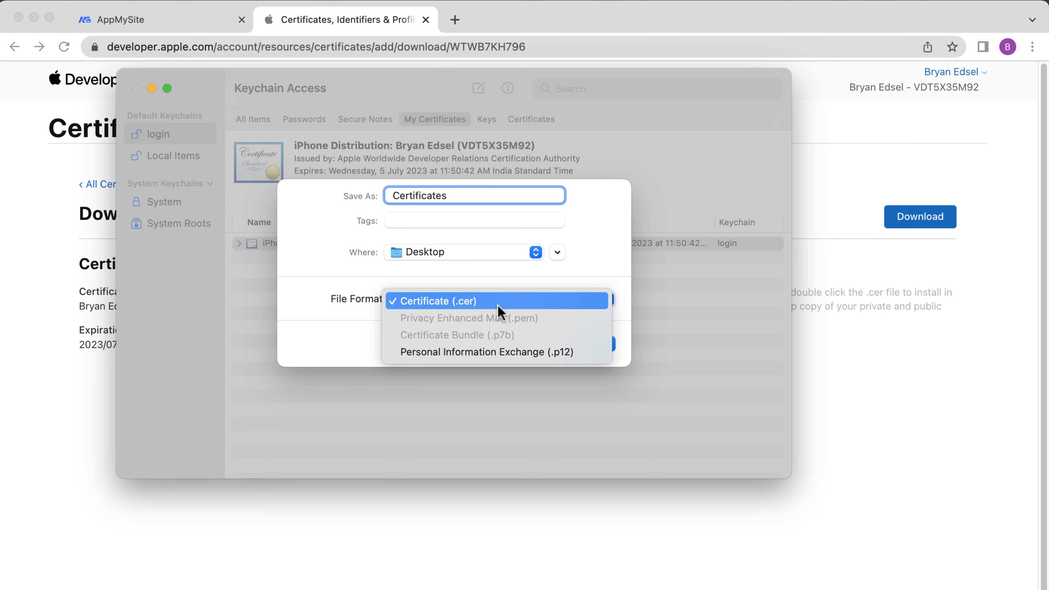
click(469, 355)
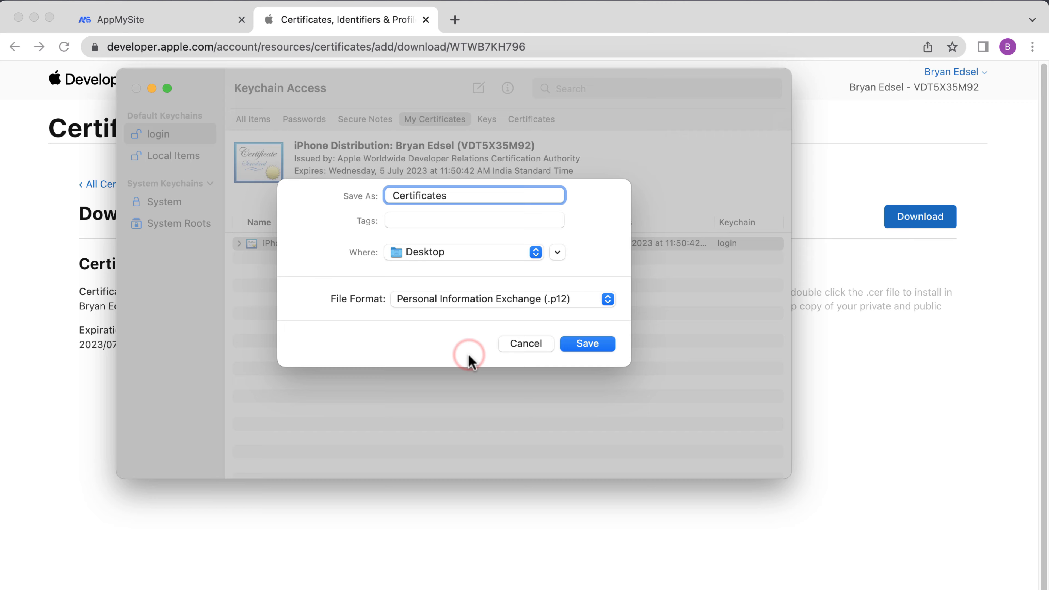
click(583, 344)
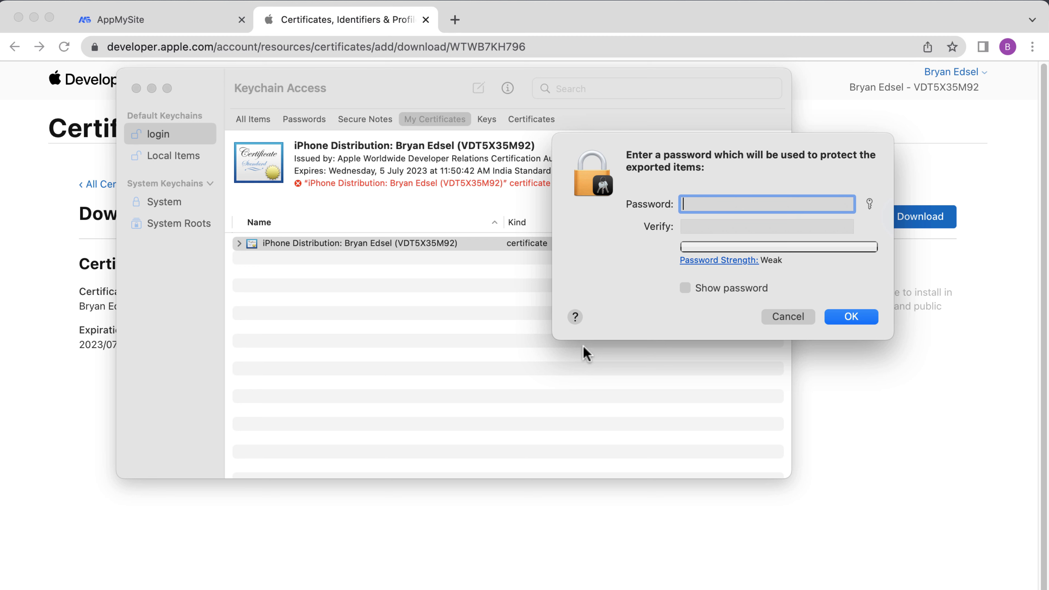
text(•••••••••)
key(Tab)
text(••••)
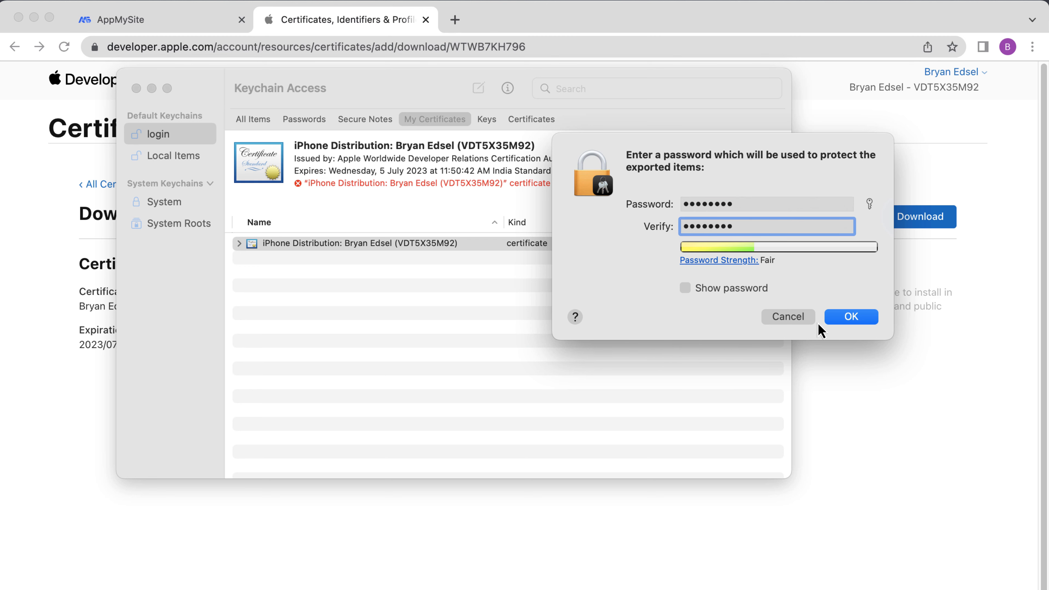
click(847, 319)
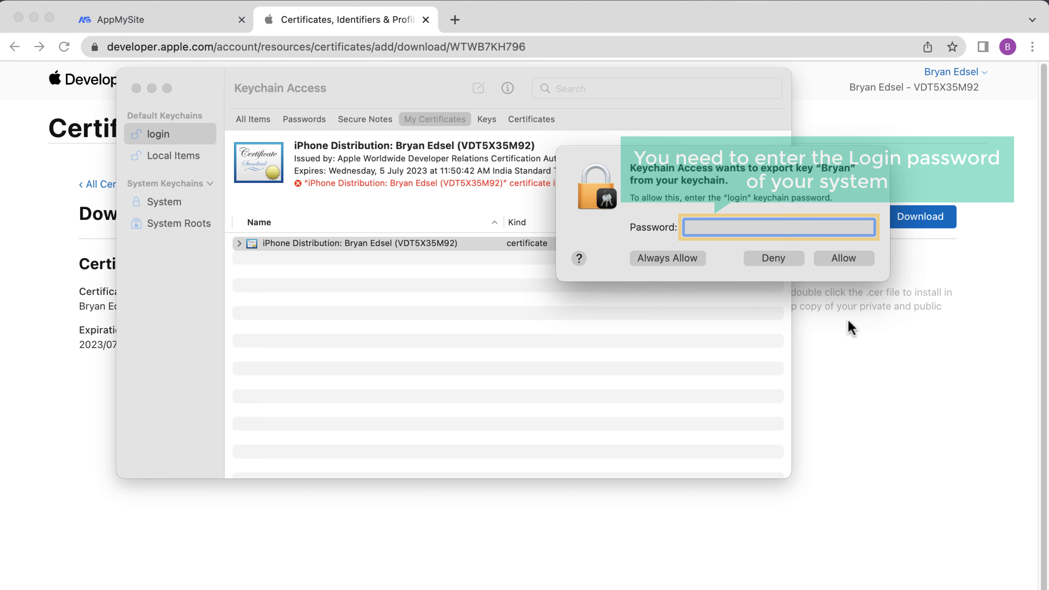
text(•)
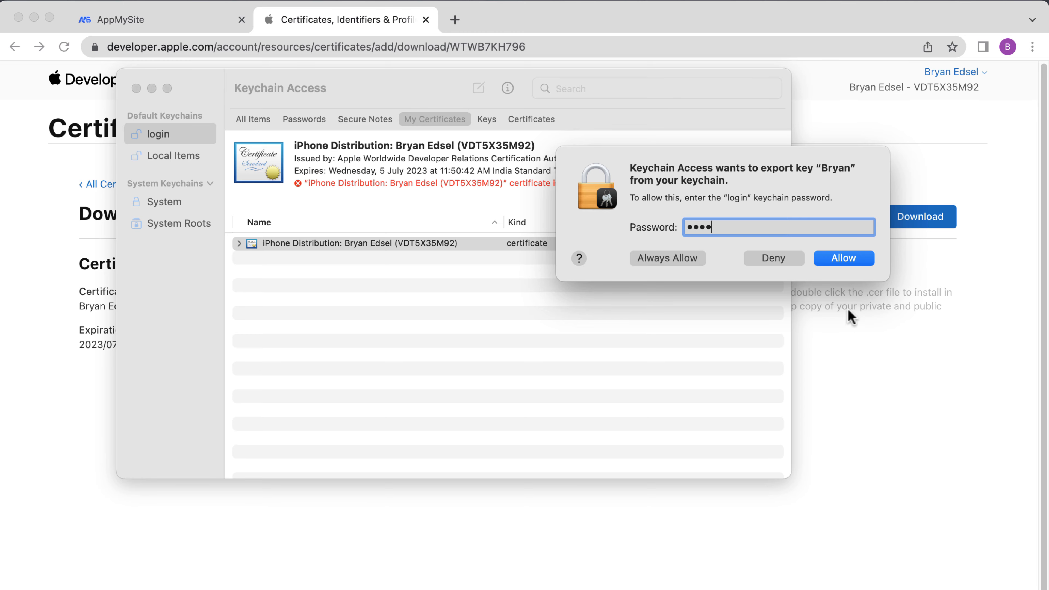
click(845, 258)
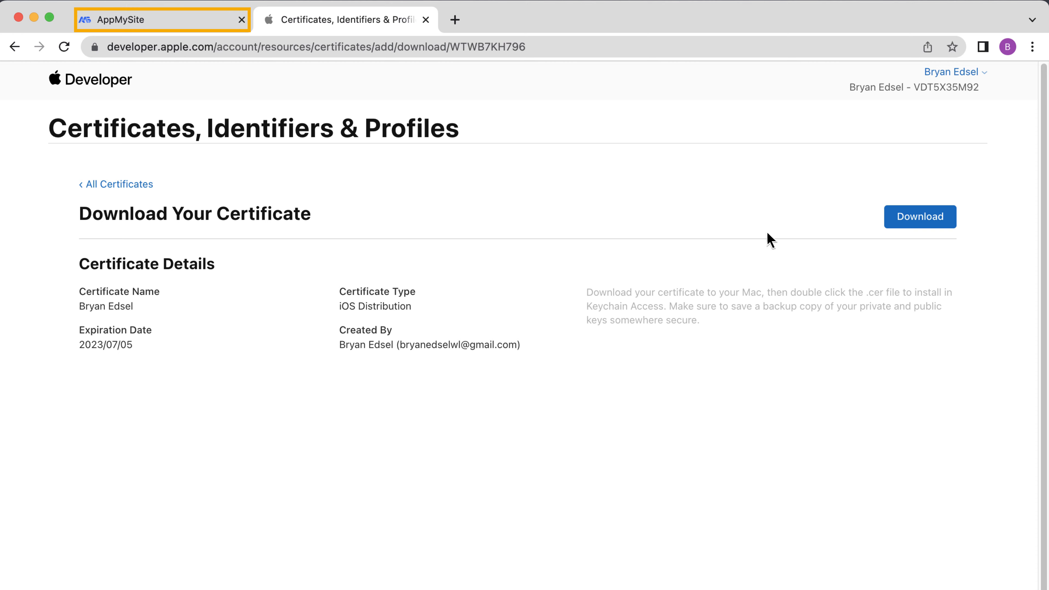
Upload Certificates.p12 as the iPhone Distribution Certificate and enter its password
click(130, 27)
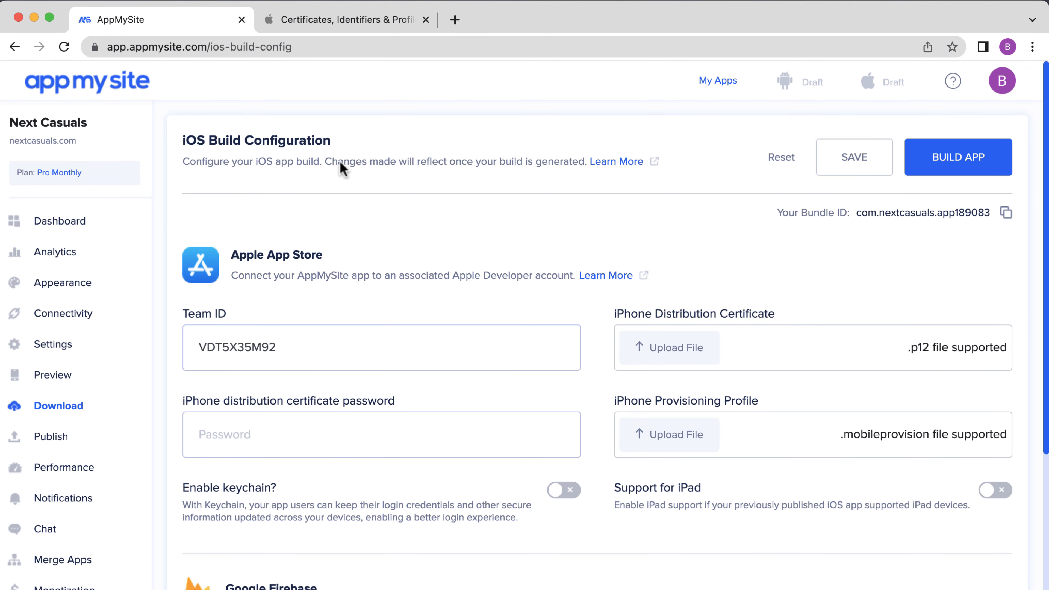
click(670, 356)
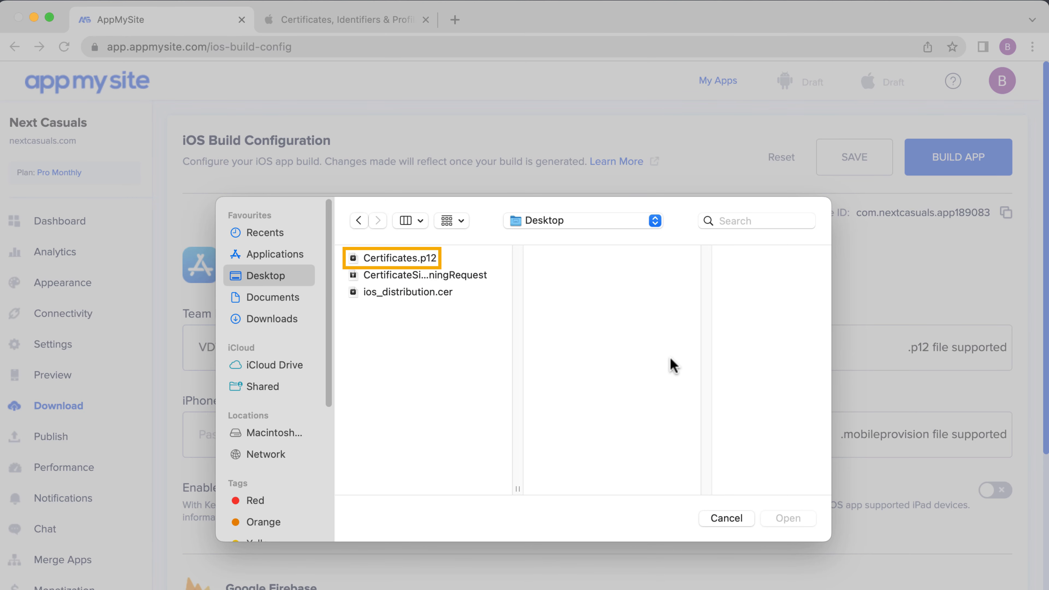
click(394, 261)
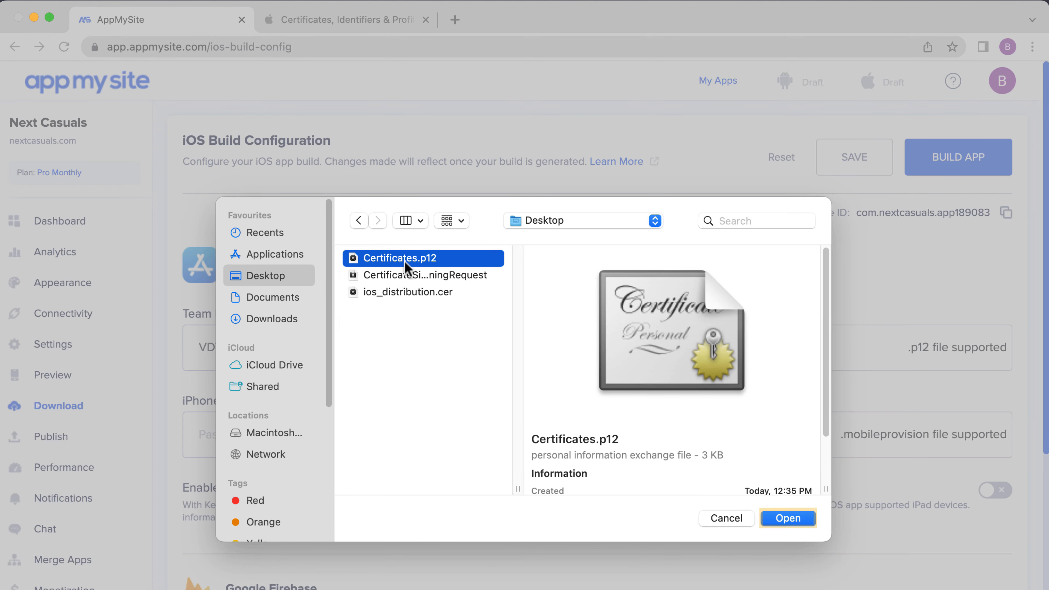
click(788, 519)
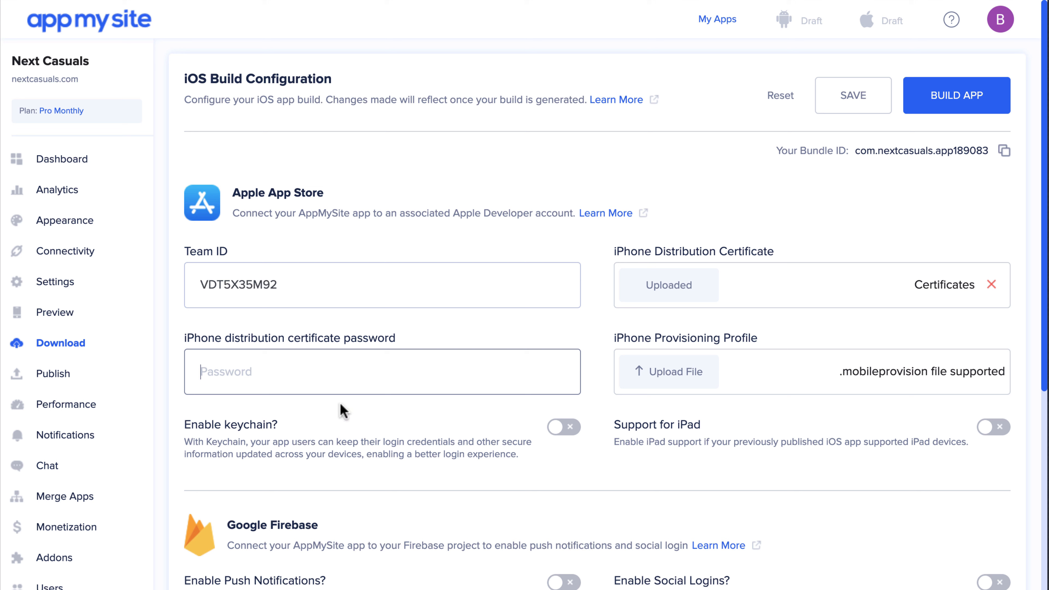
text(••)
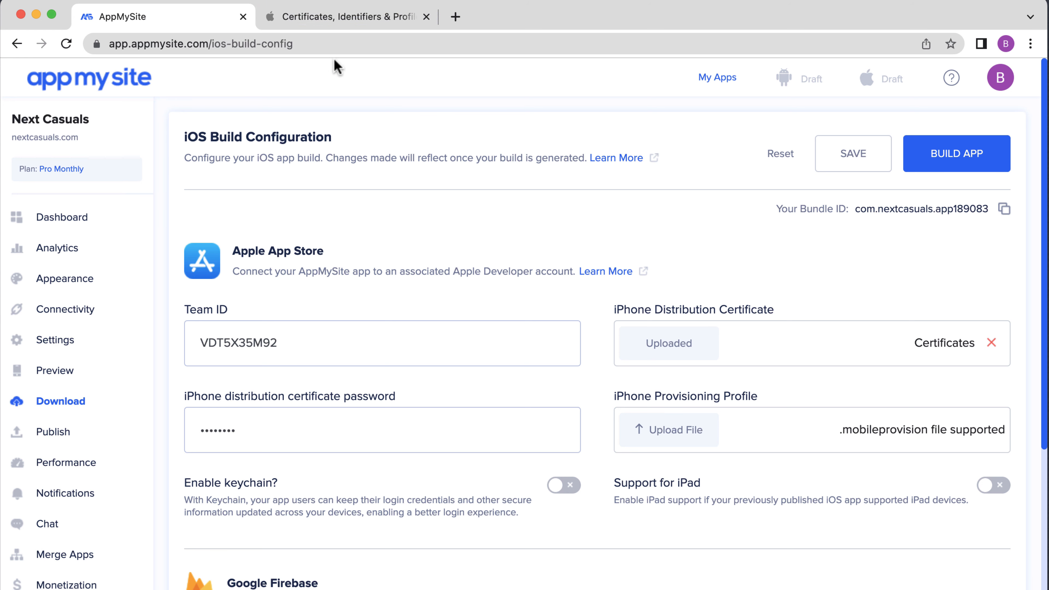
Under Identifiers, register a new App ID of type App described as 'Next Casuals'
click(328, 17)
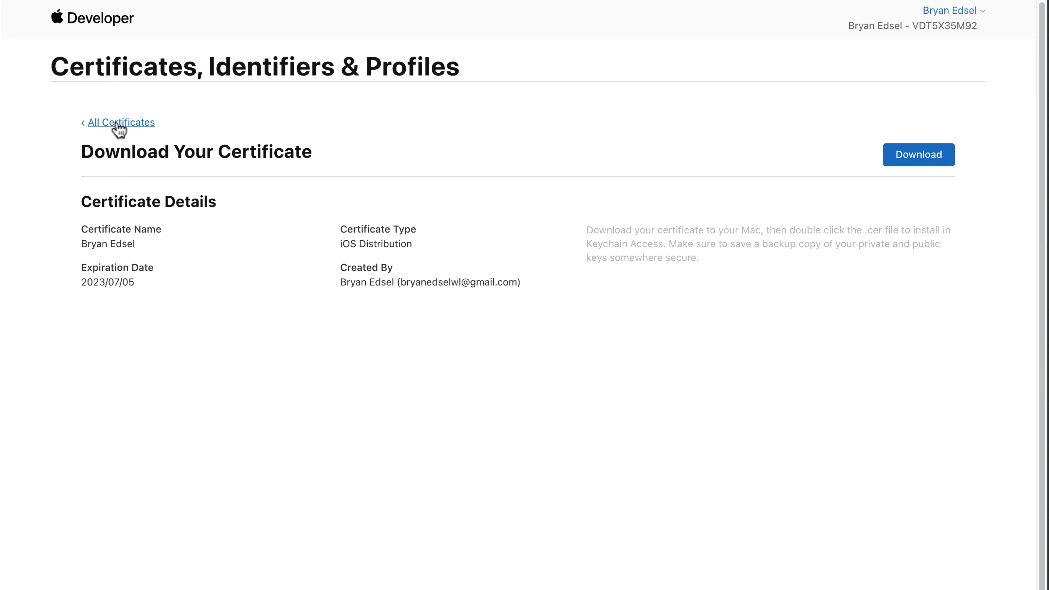
click(110, 128)
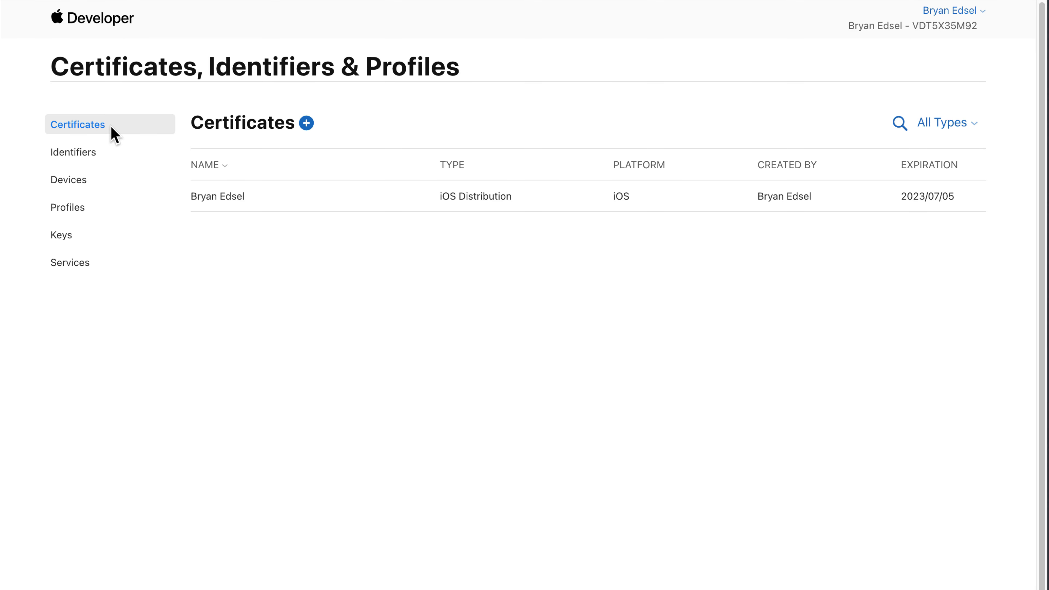
click(76, 161)
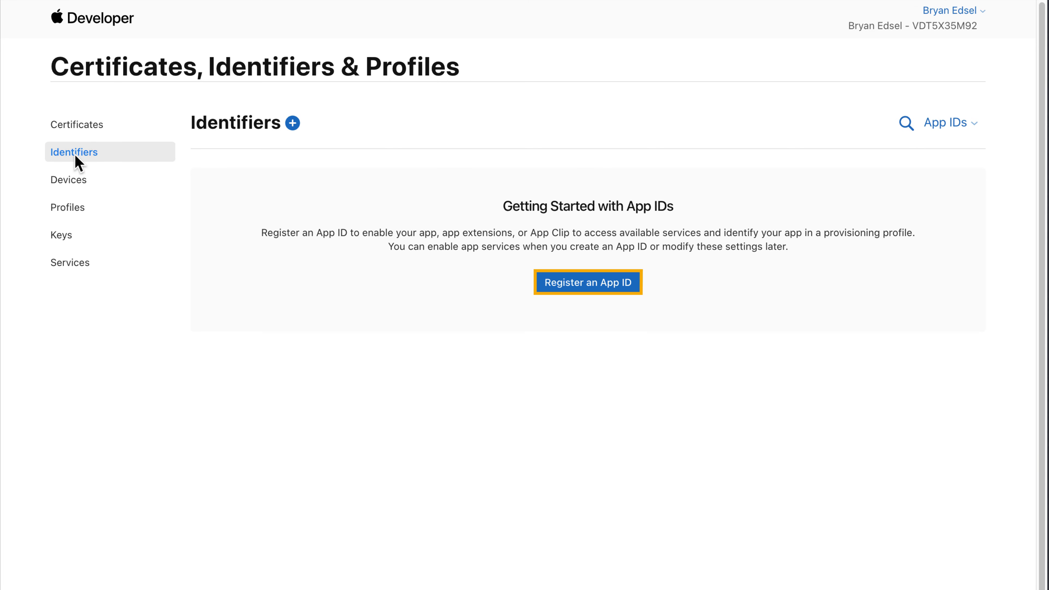
click(584, 285)
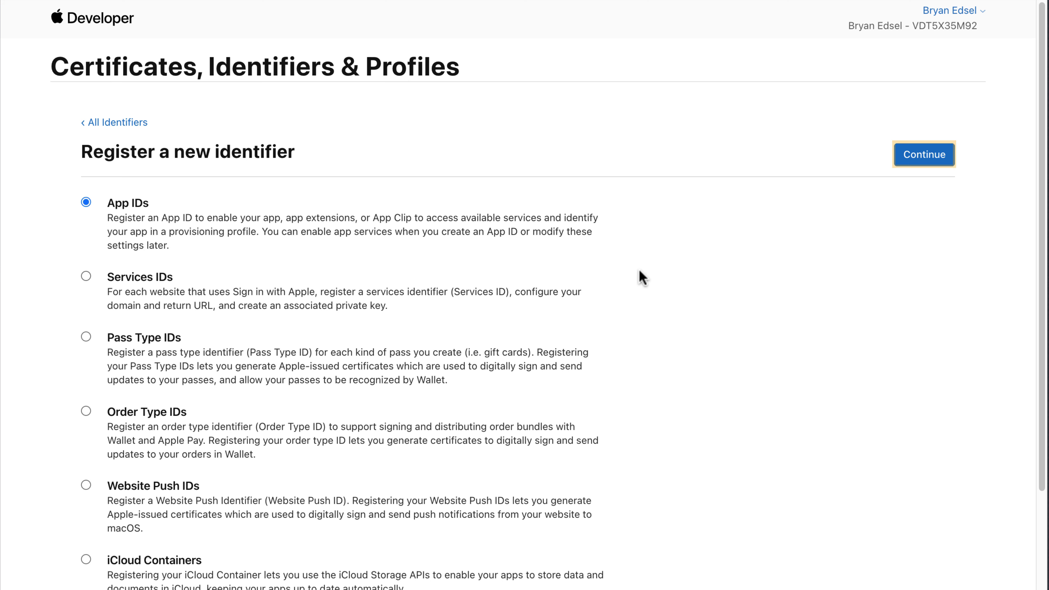
click(919, 163)
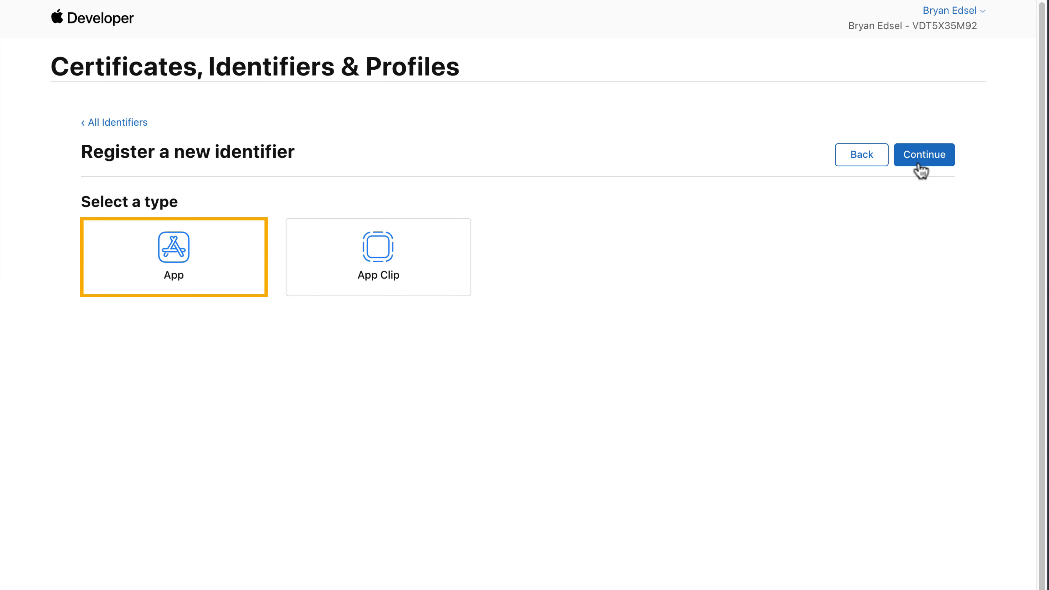
click(927, 165)
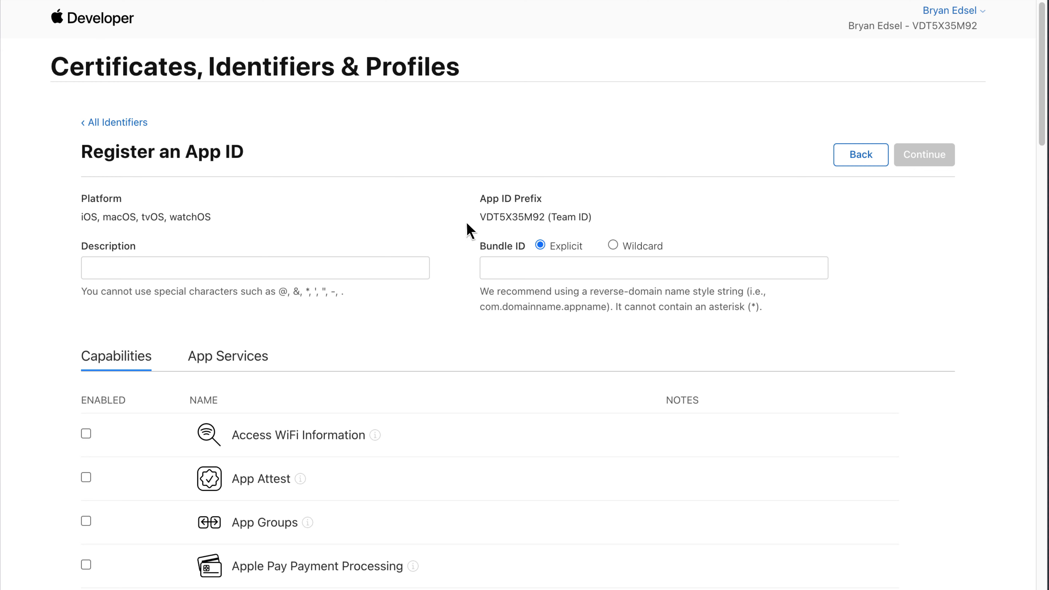
click(179, 269)
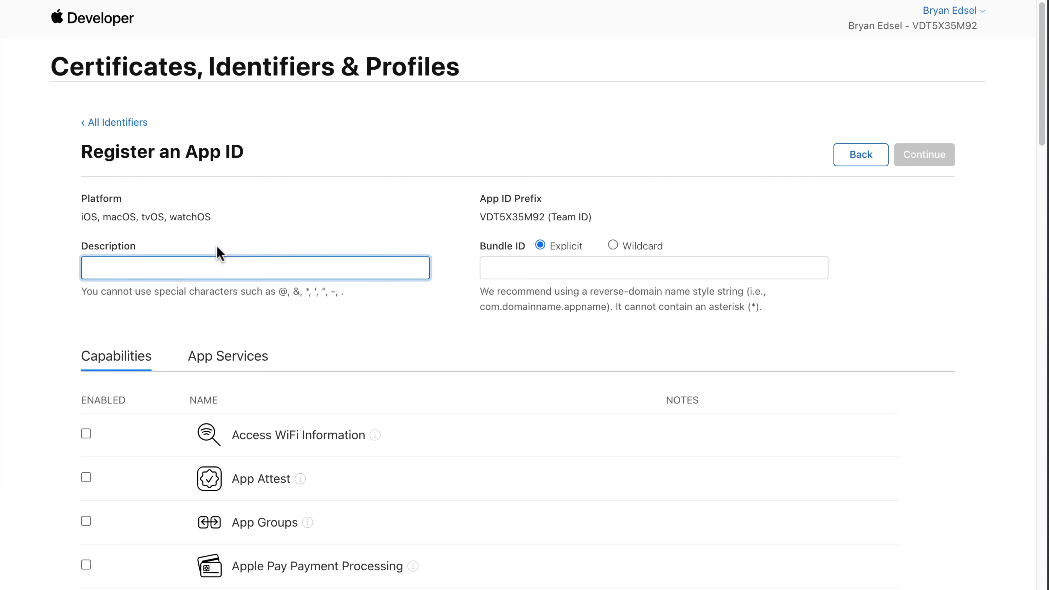
text(Next Casuals)
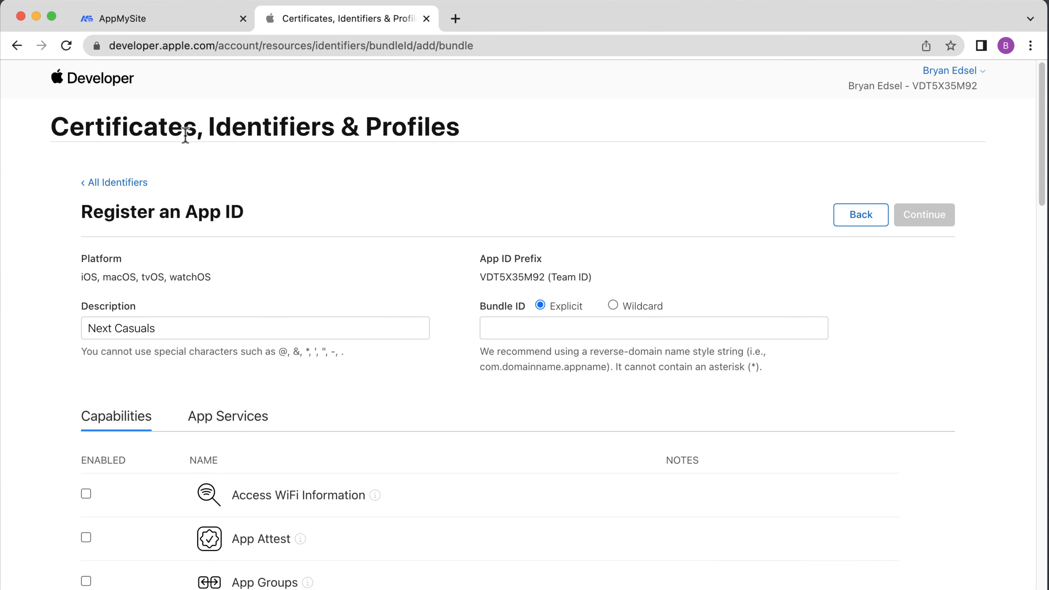
Paste bundle ID com.nextcasuals.app189083 from AppMySite and register the Next Casuals App ID
click(122, 19)
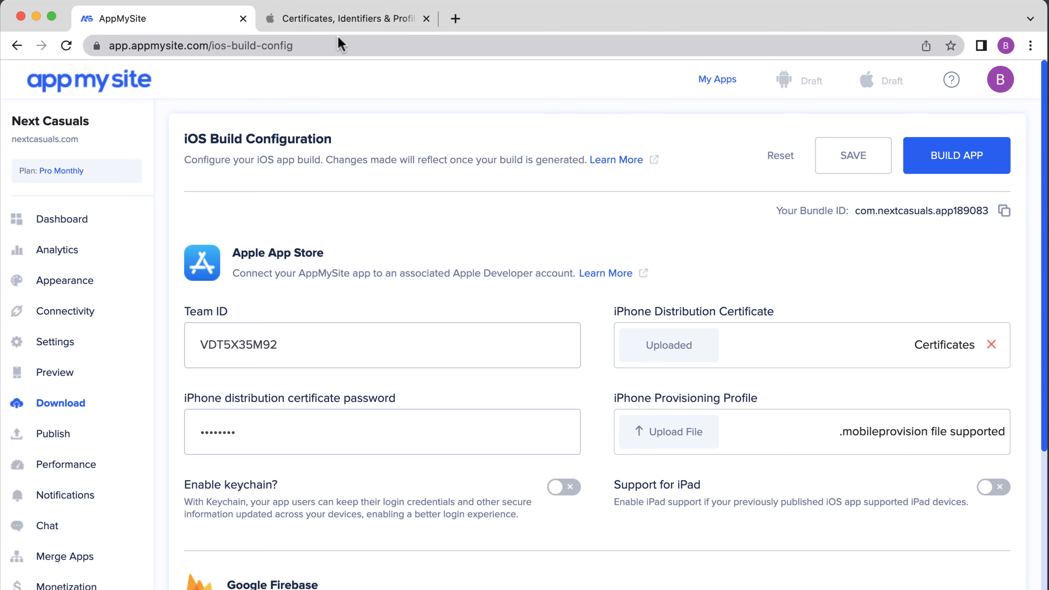
click(315, 28)
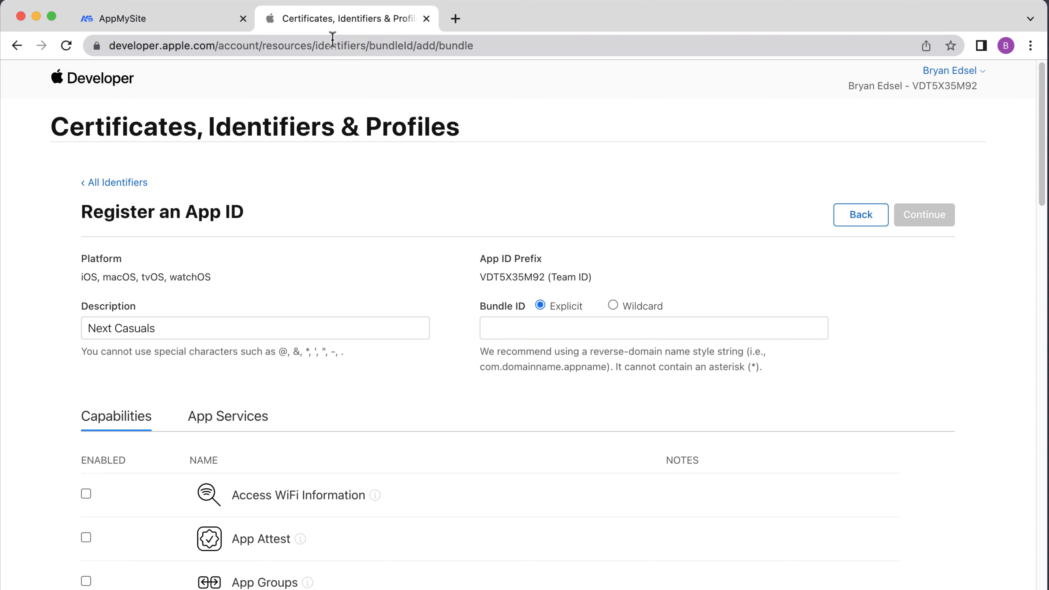
right_click(590, 325)
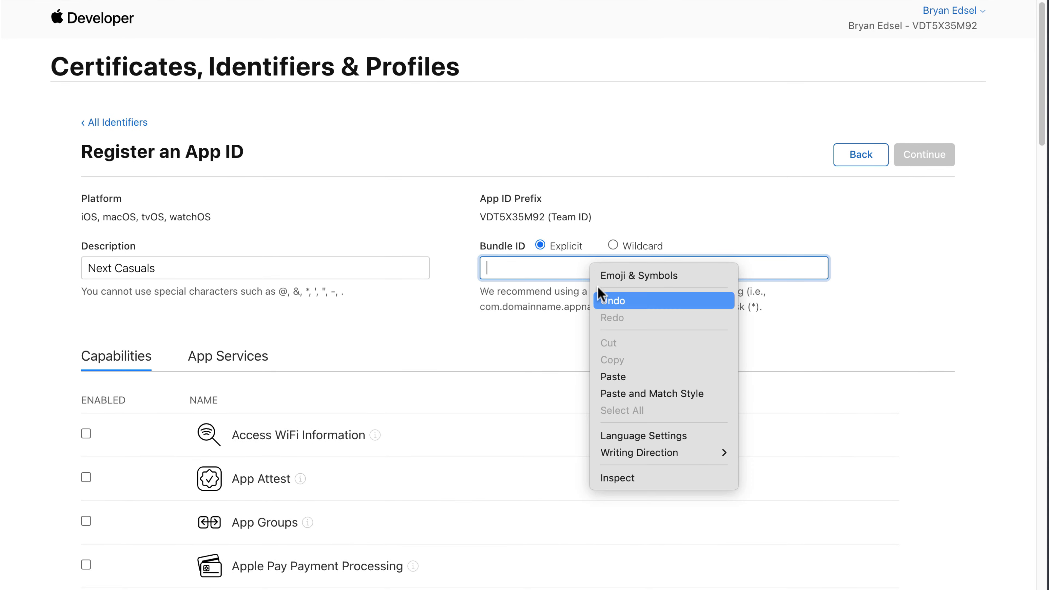
click(617, 378)
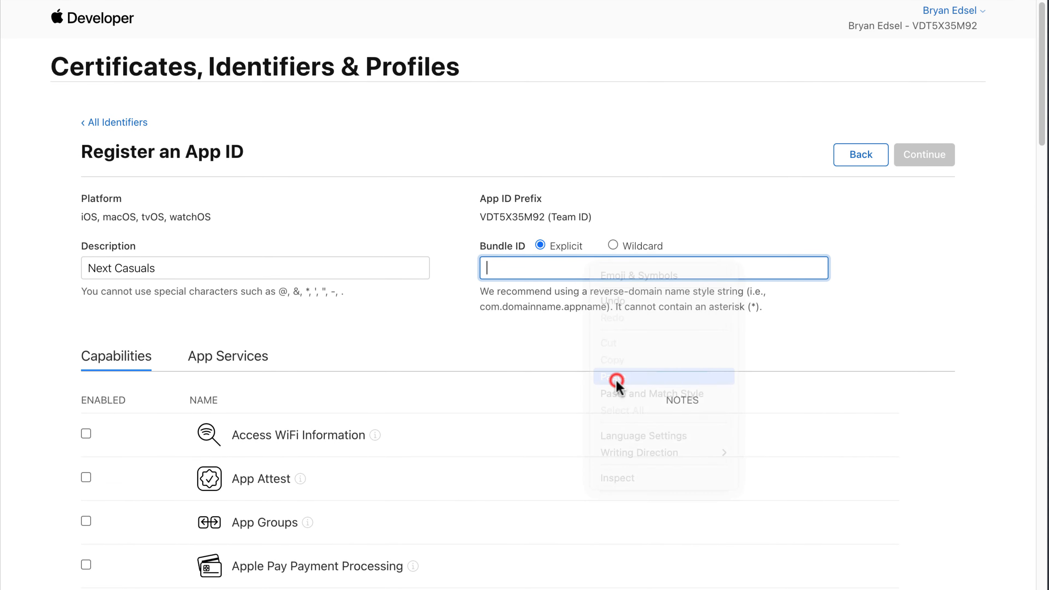
scroll(875, 492, down, 20)
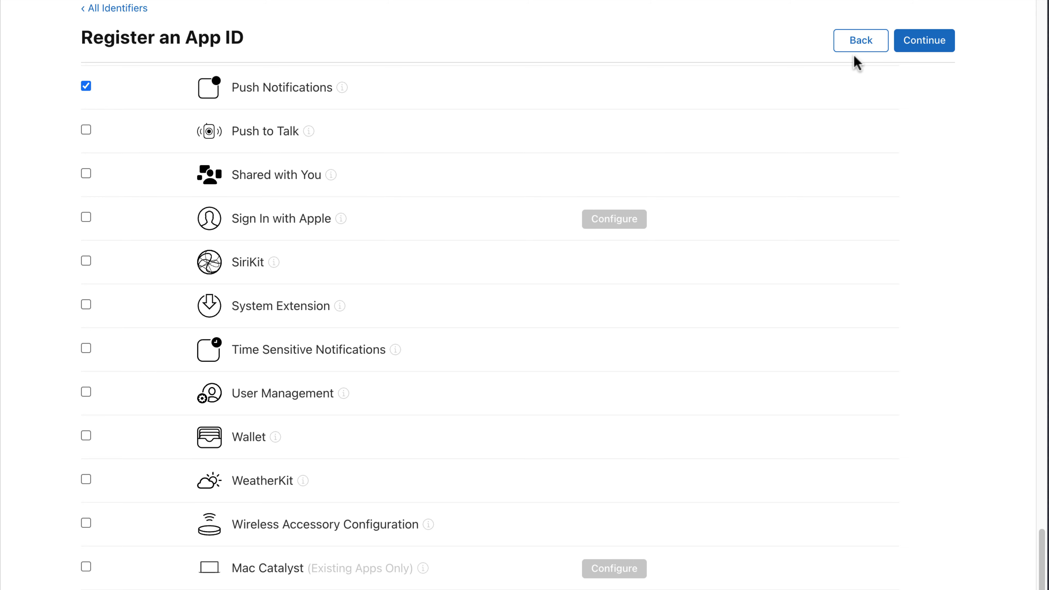
click(920, 46)
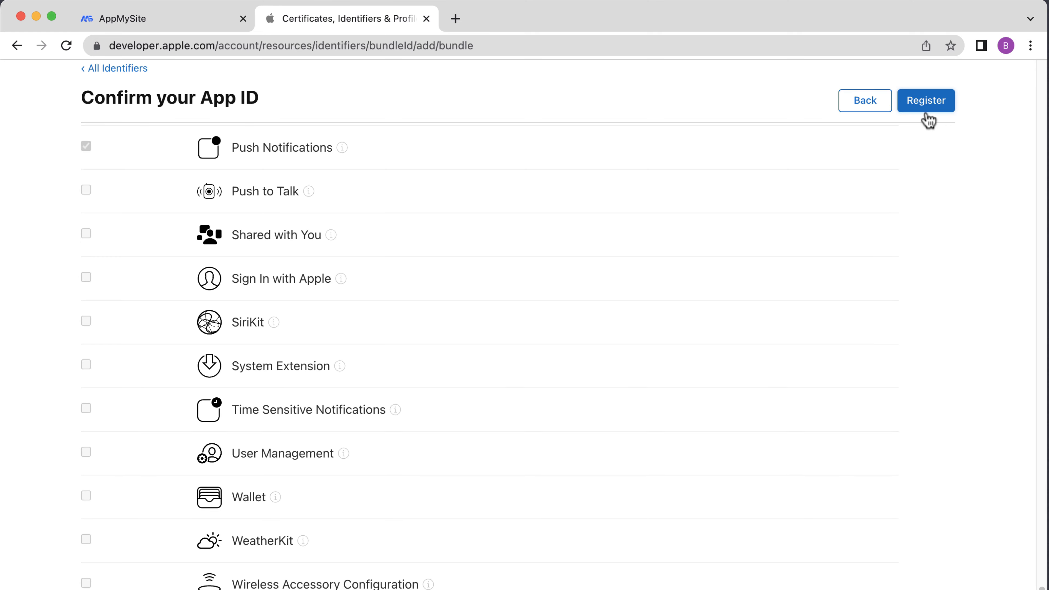
click(925, 108)
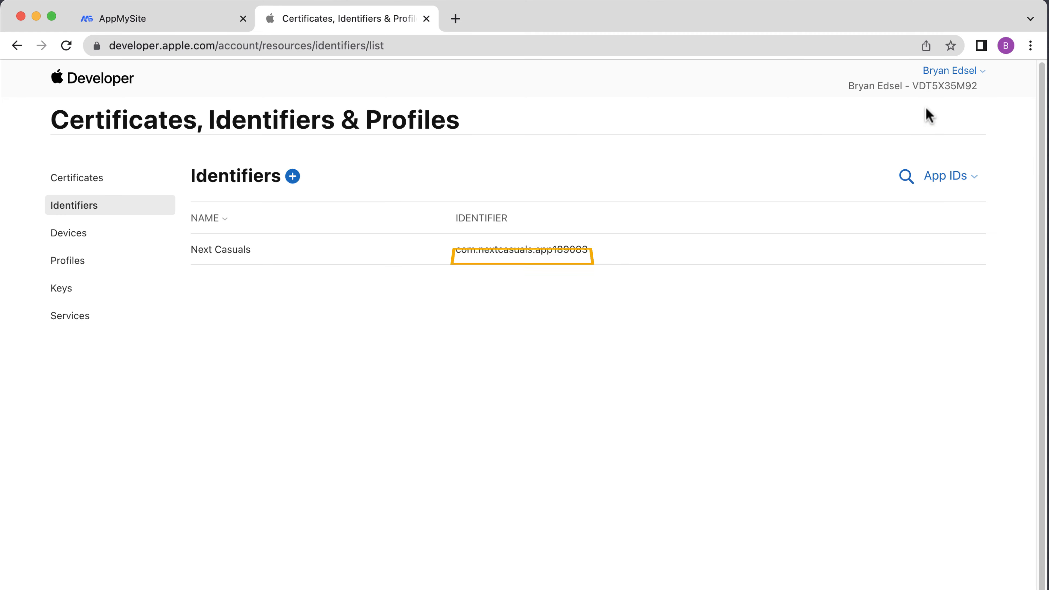
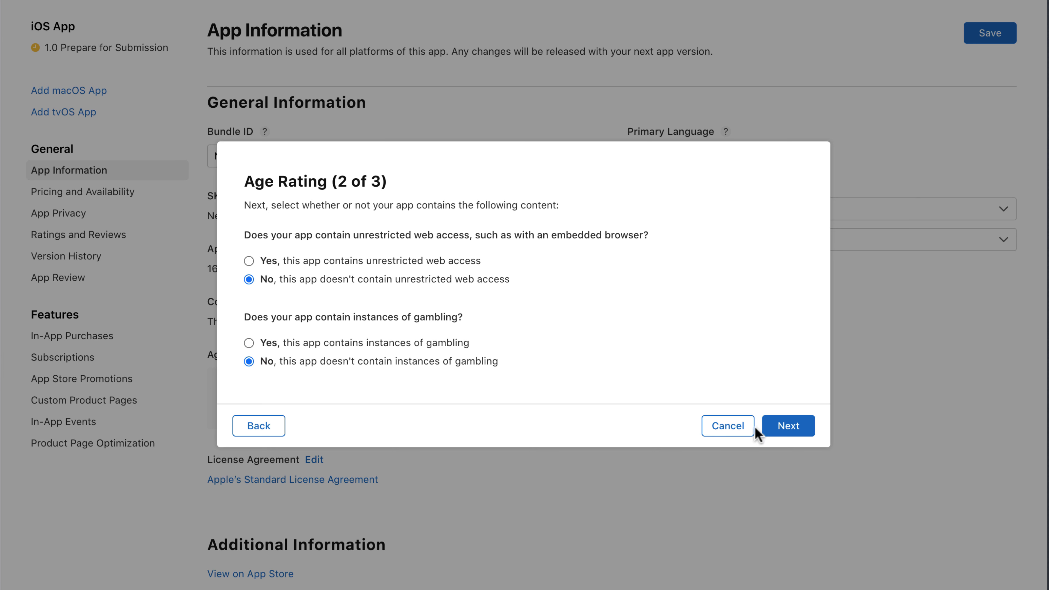
Finish the last Age Rating step and accept the resulting 4+ rating
click(787, 432)
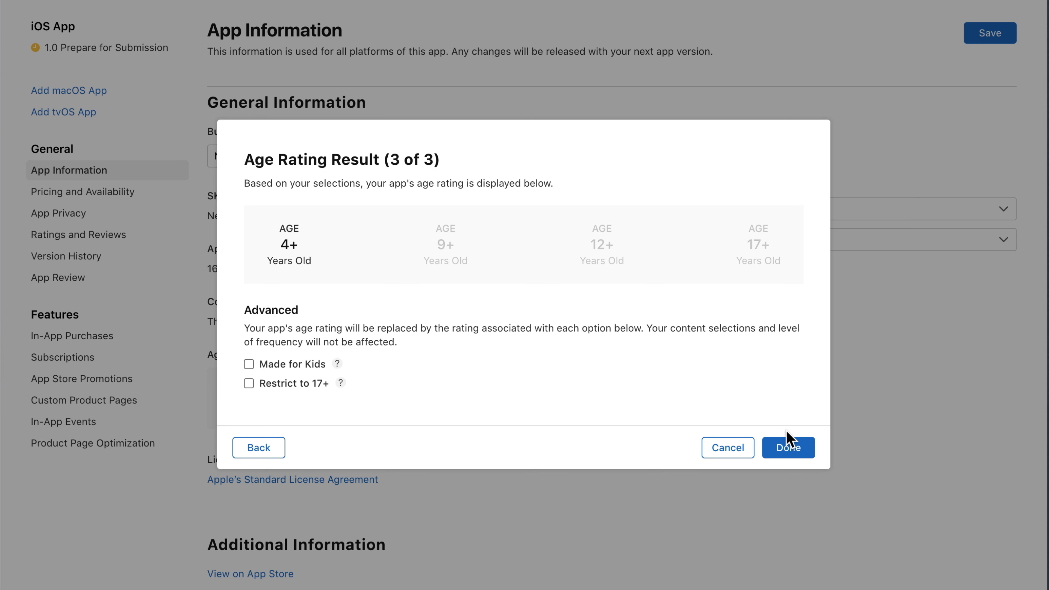
click(787, 453)
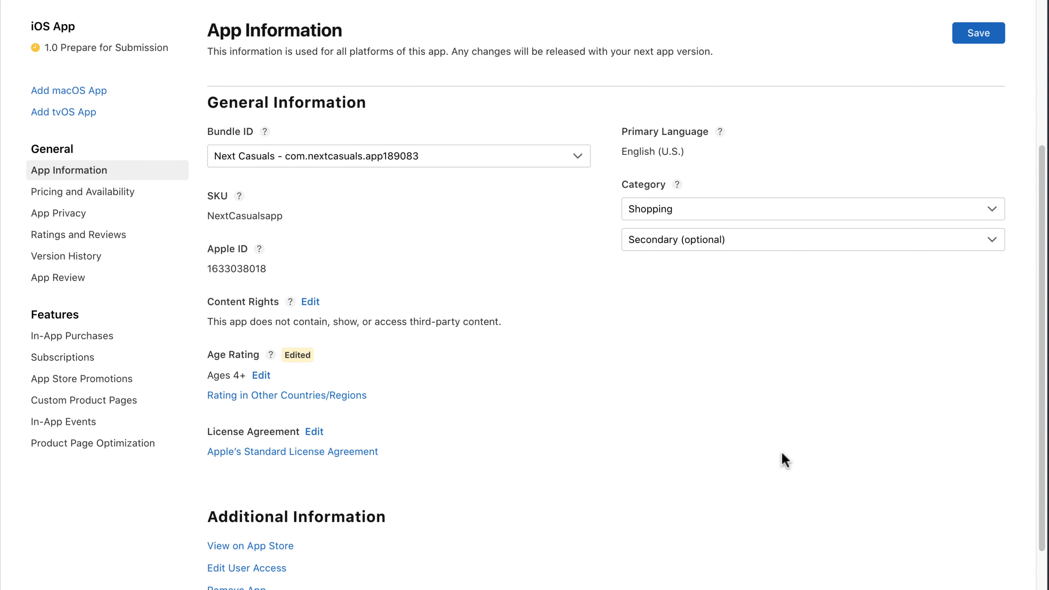
Save the Ages 4+ rating on App Information and go to Pricing and Availability
click(976, 37)
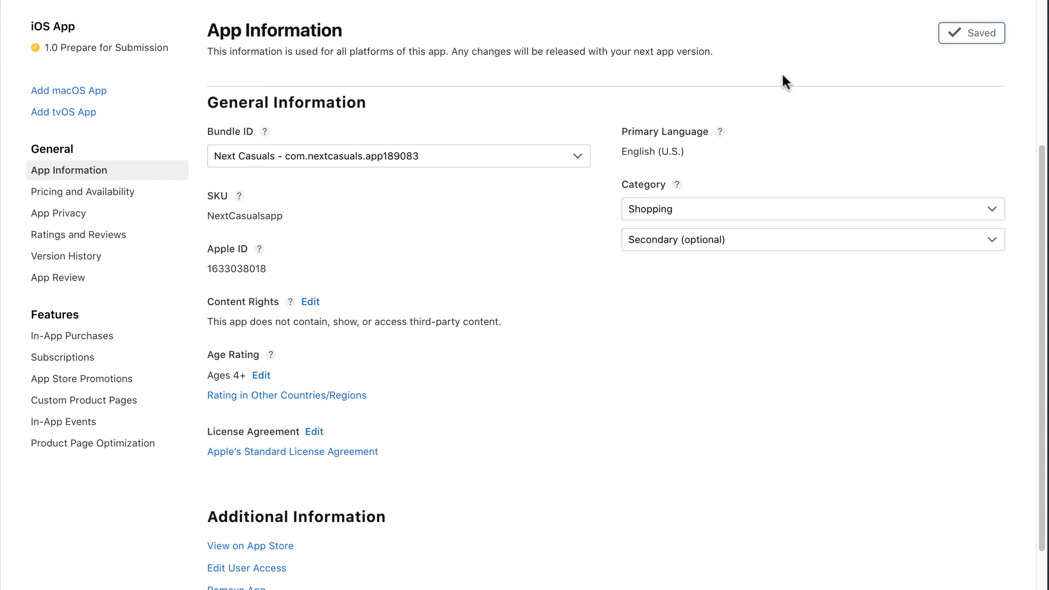
click(89, 197)
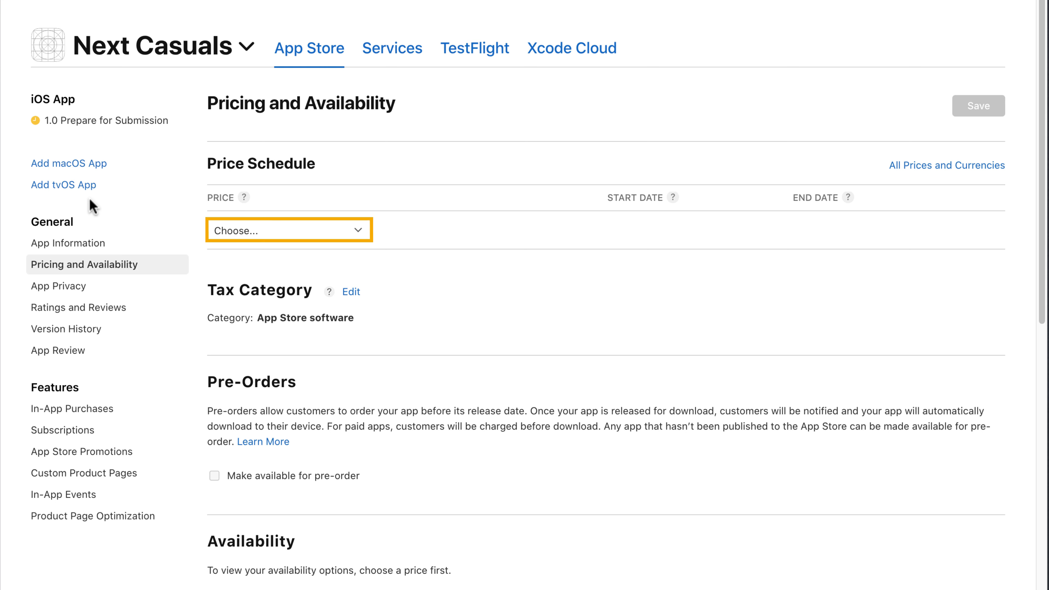
Set the app's price to ₹0.00 (Free), save it, and go to App Privacy
click(248, 234)
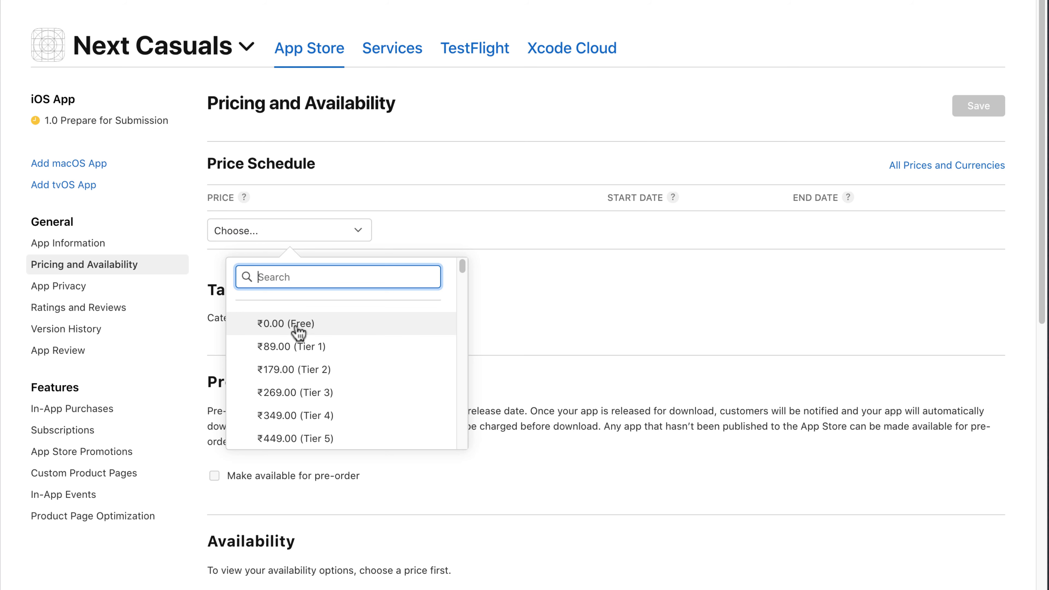
click(299, 327)
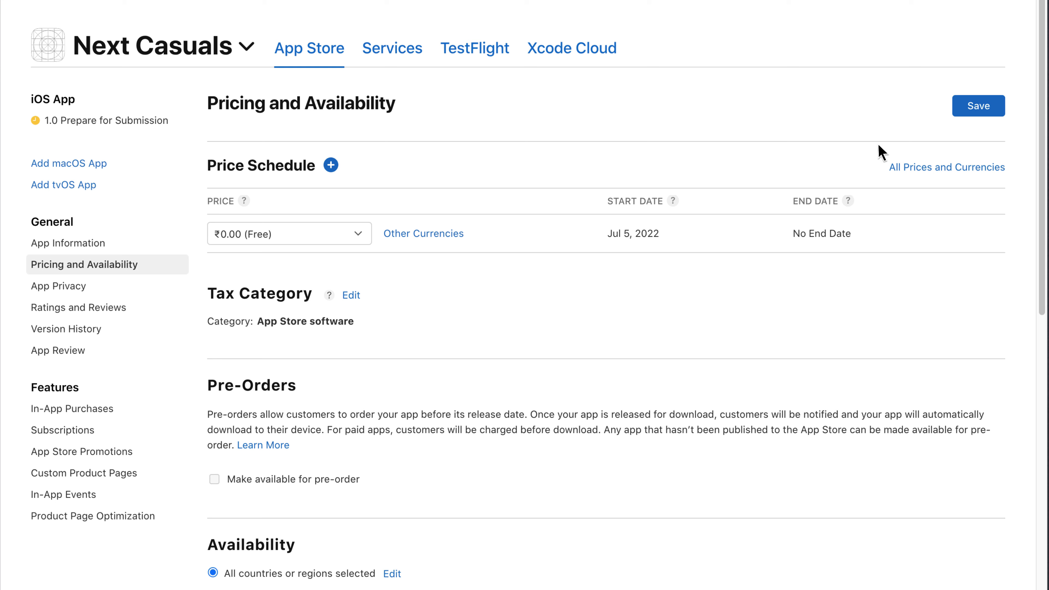
click(980, 114)
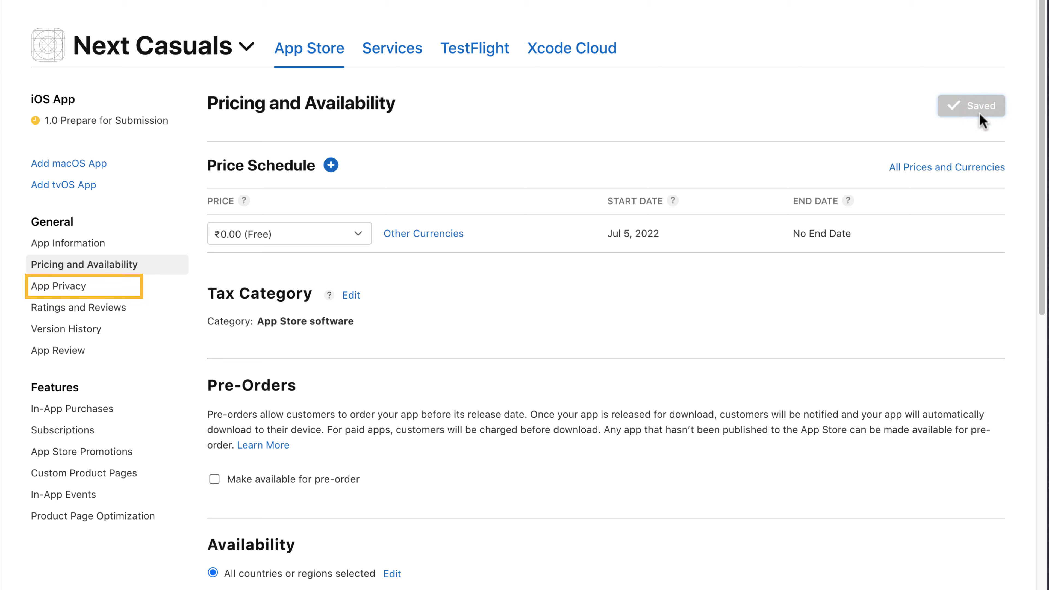
click(57, 291)
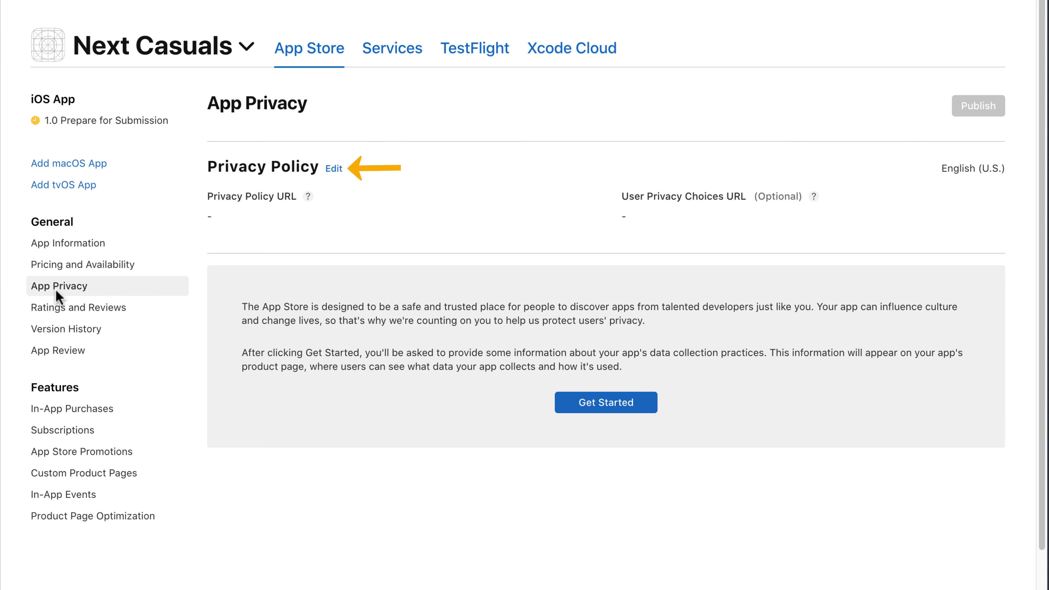
click(331, 171)
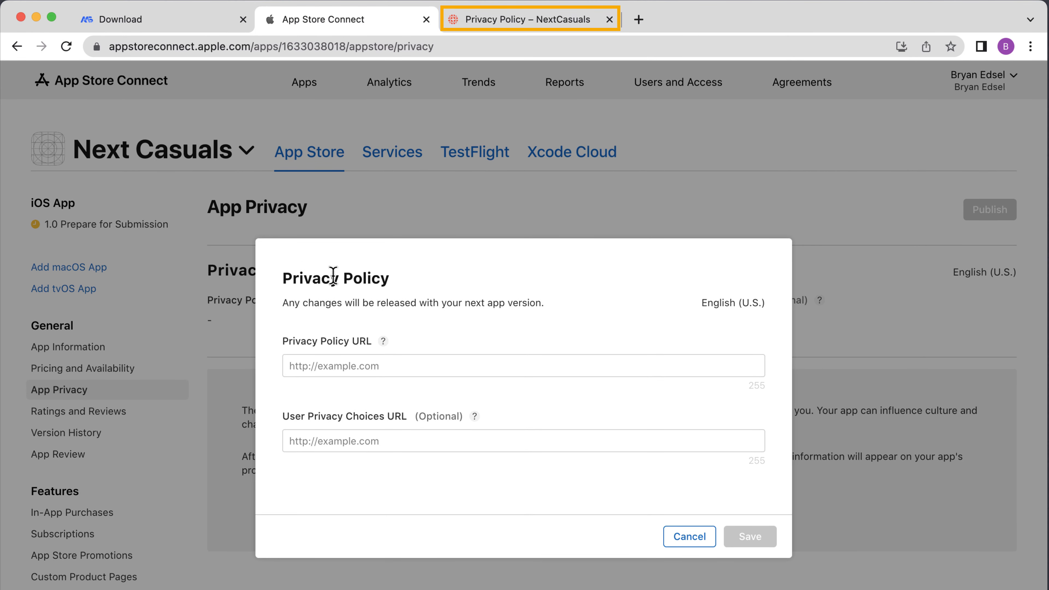
click(526, 29)
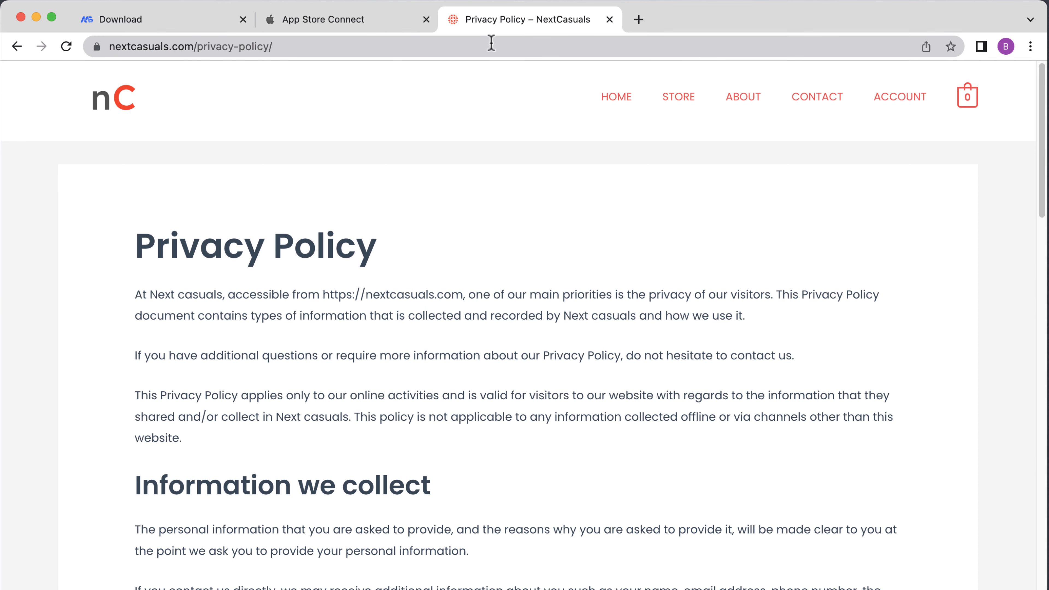
right_click(475, 49)
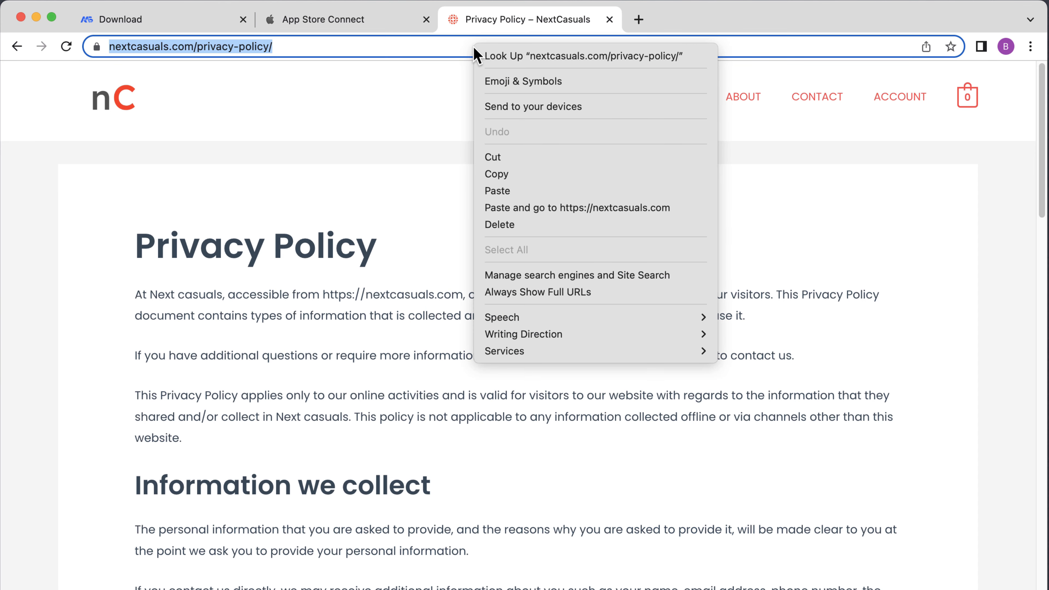
click(507, 176)
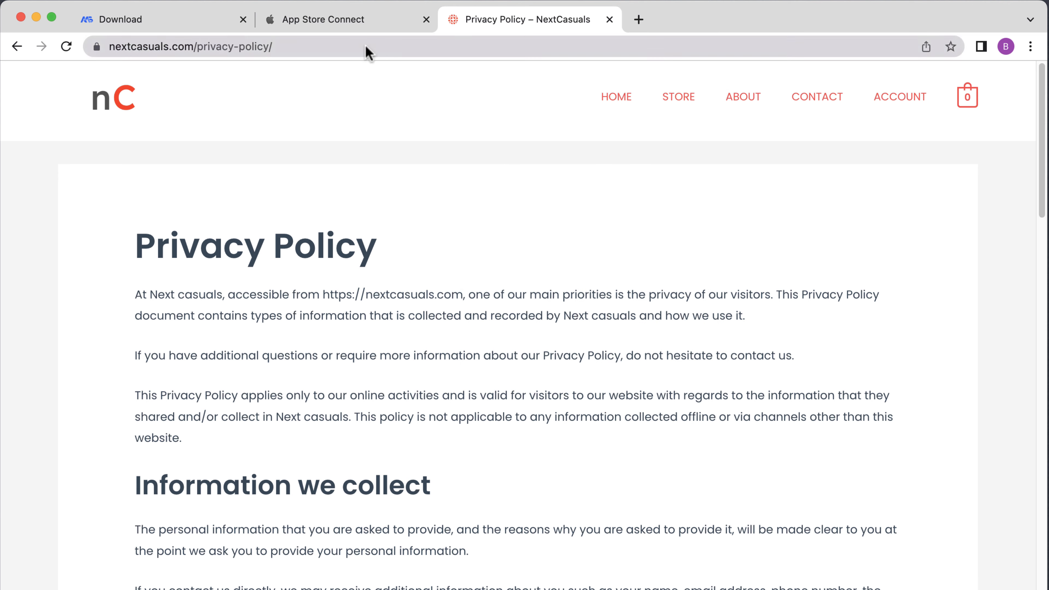
click(330, 26)
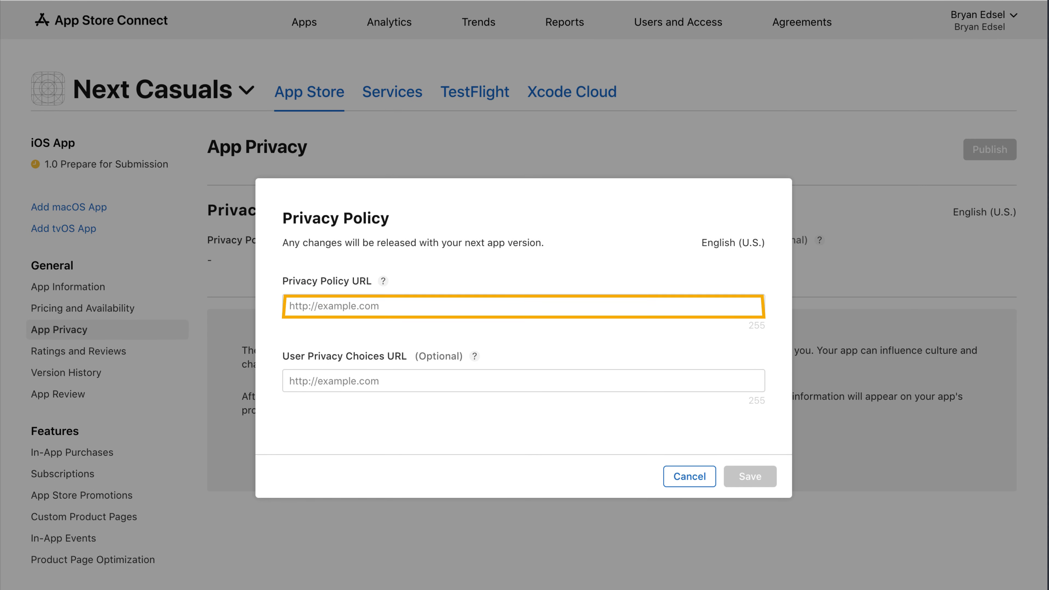
right_click(403, 305)
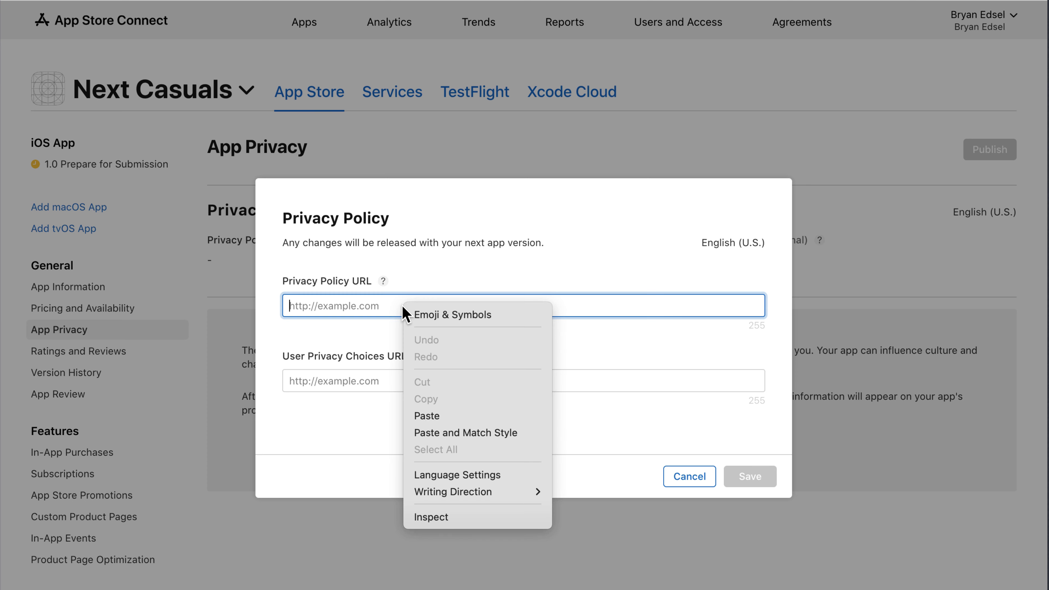
click(435, 419)
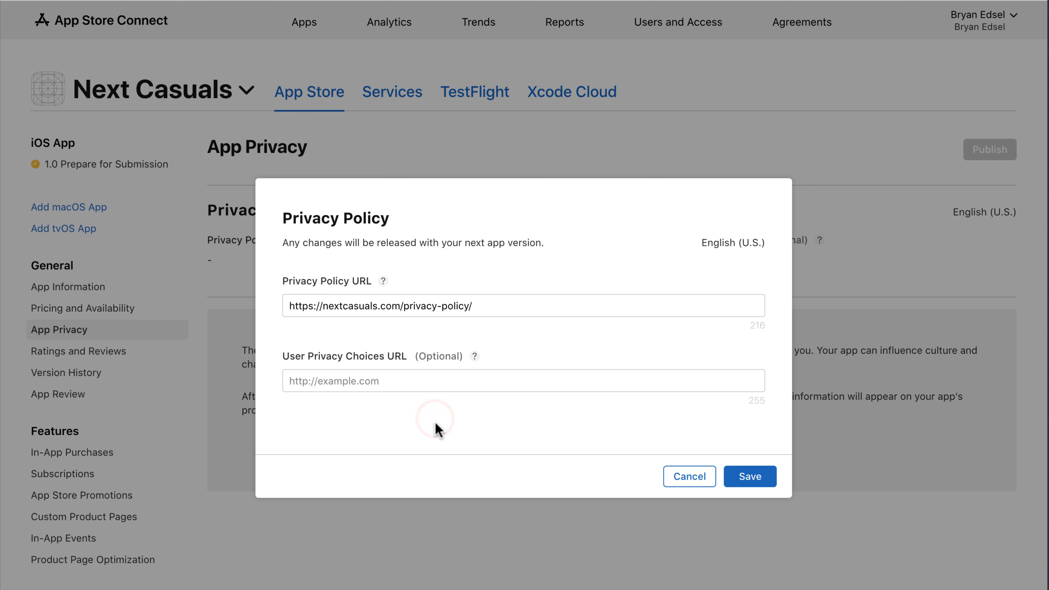
click(748, 481)
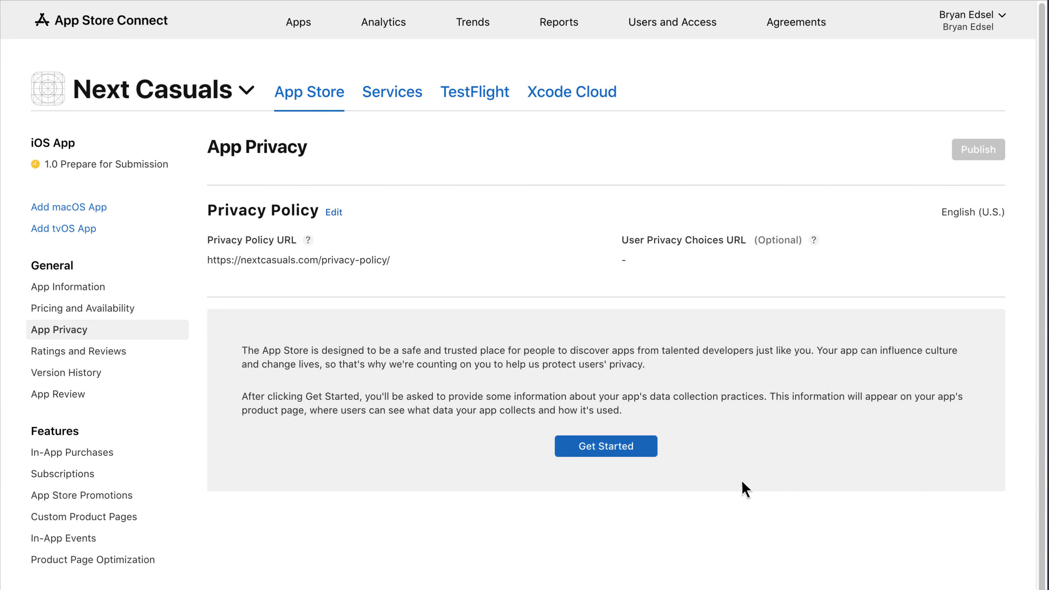
Start the data collection questionnaire and answer that the app collects data
click(605, 452)
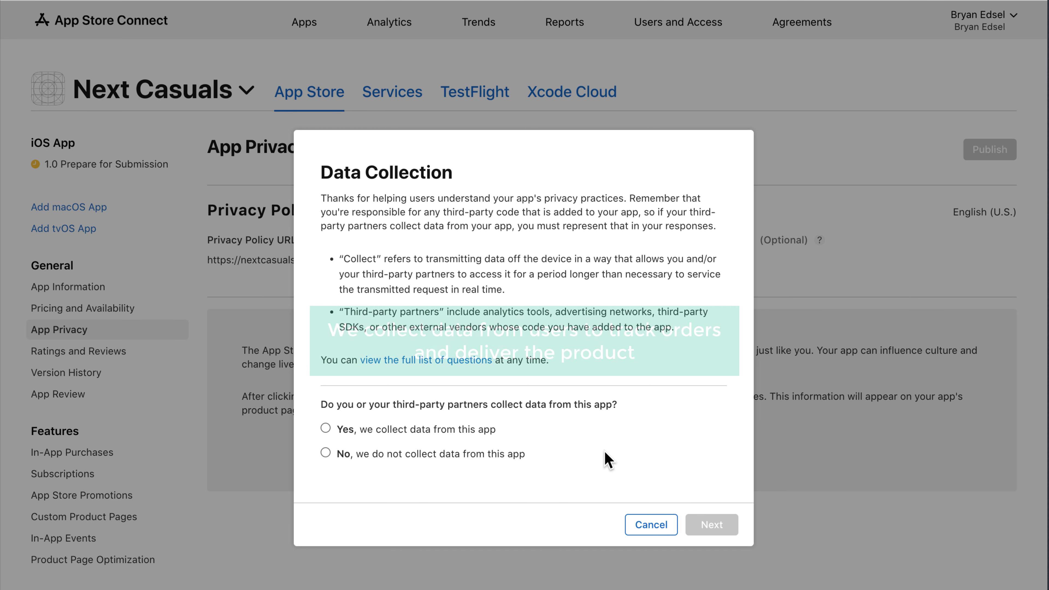
click(326, 428)
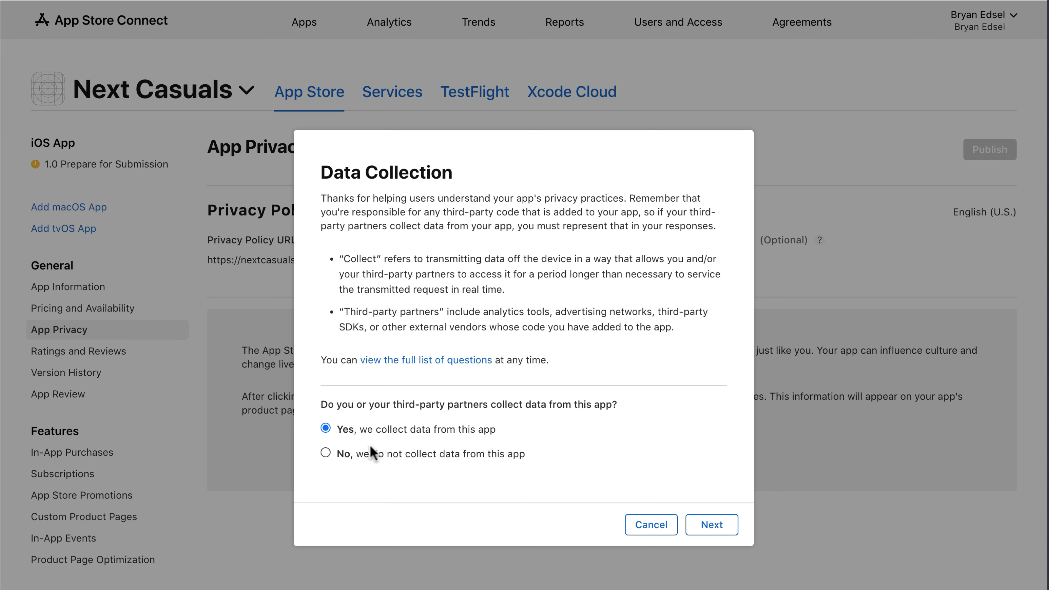
click(710, 531)
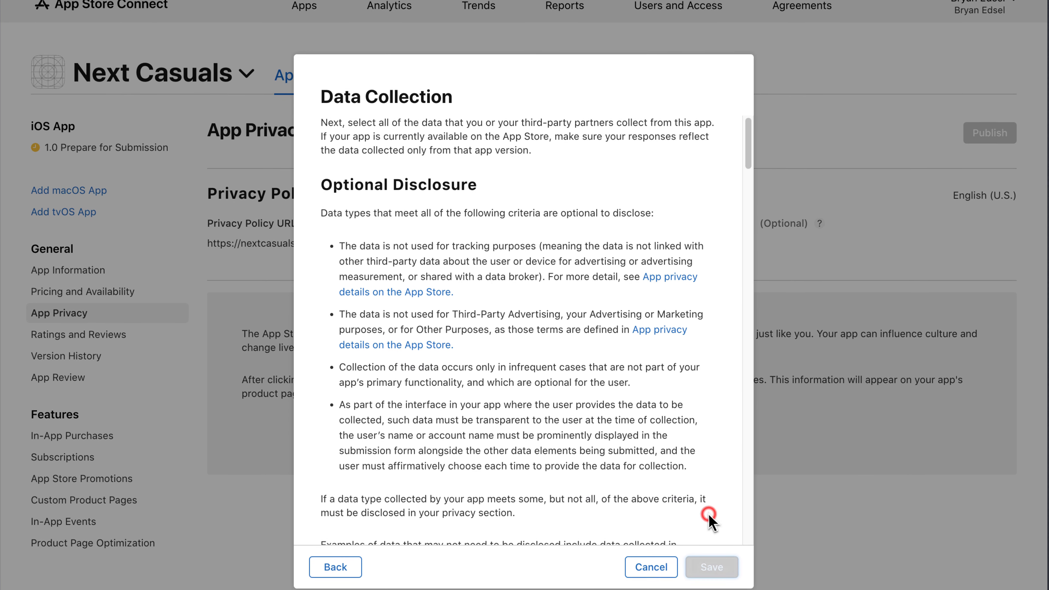
Tick Name, Email Address, Phone Number and Physical Address as collected data types and save
scroll(709, 523, down, 15)
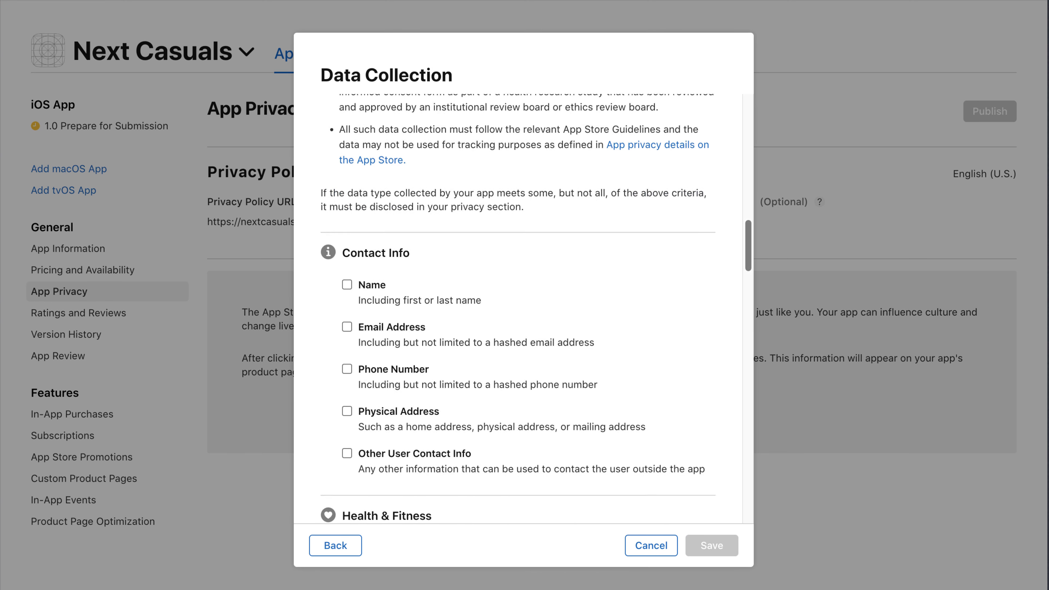
scroll(523, 309, down, 4)
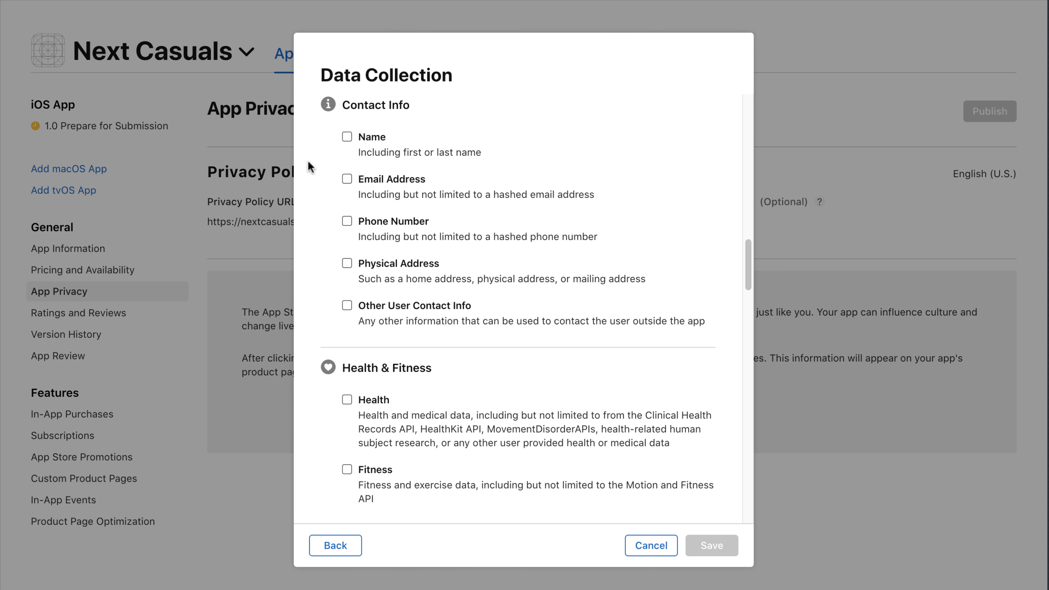
click(347, 137)
click(347, 179)
click(347, 222)
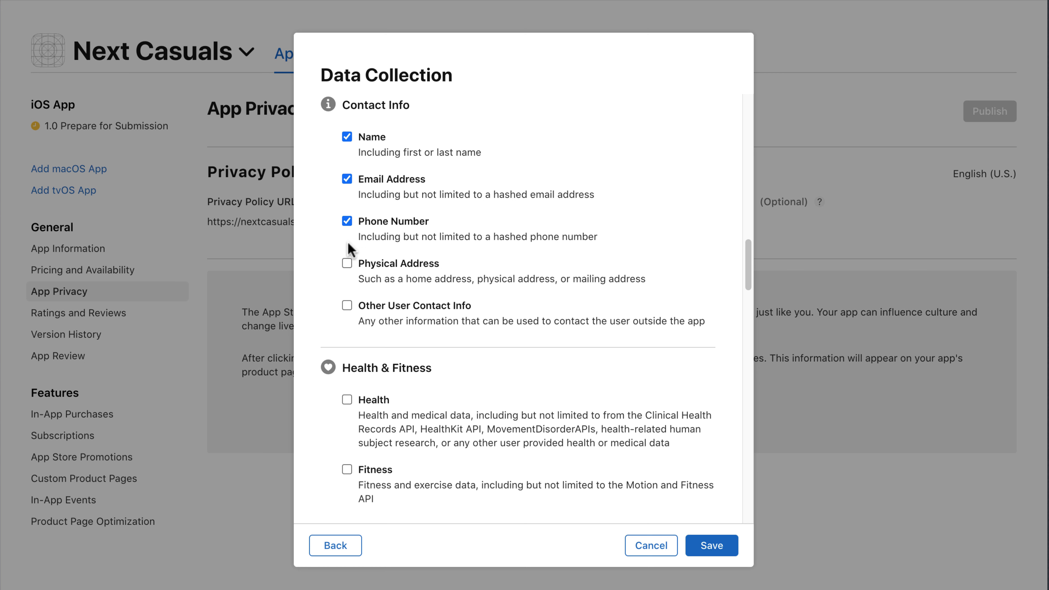
click(346, 264)
scroll(526, 198, down, 10)
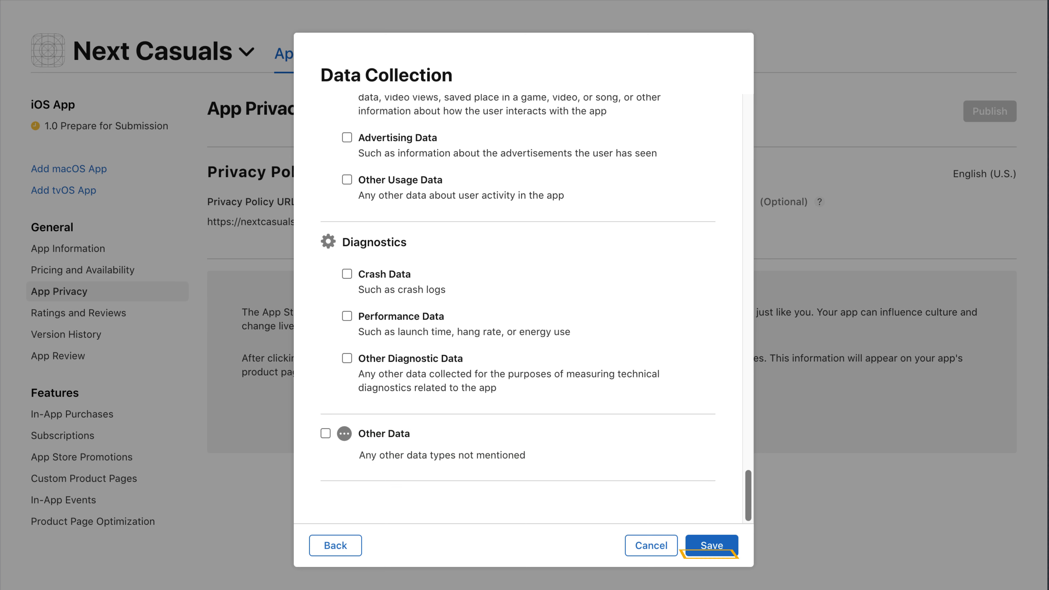
click(710, 553)
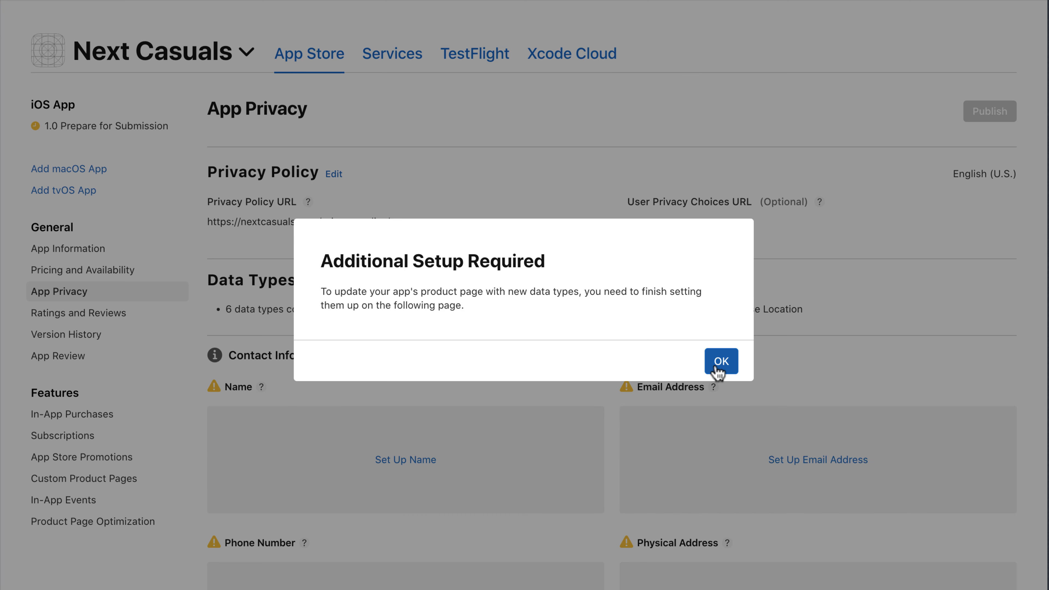
Mark names as used for App Functionality and linked to the user's identity
click(716, 364)
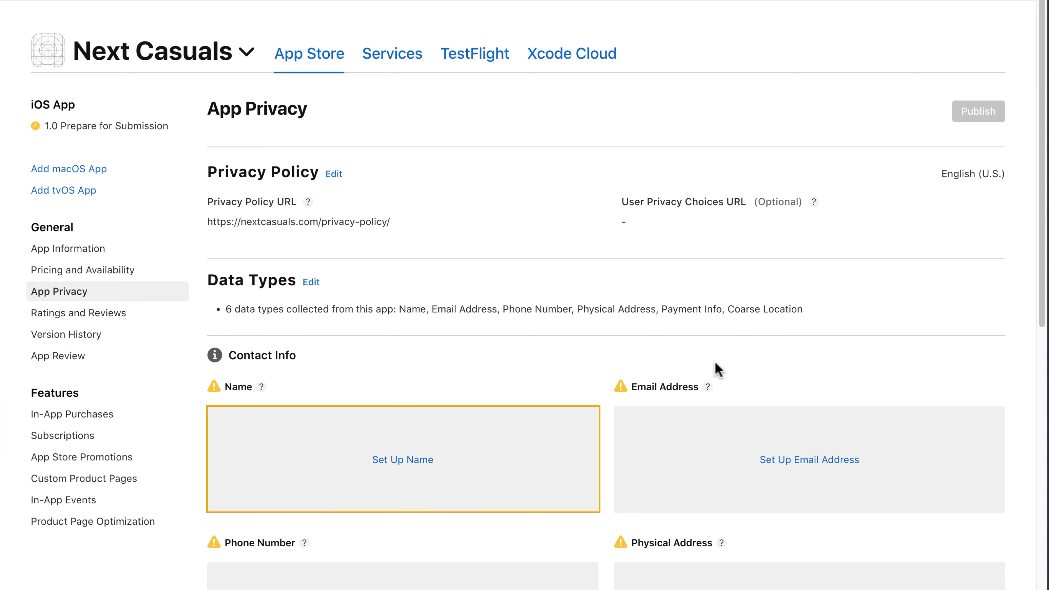
click(403, 459)
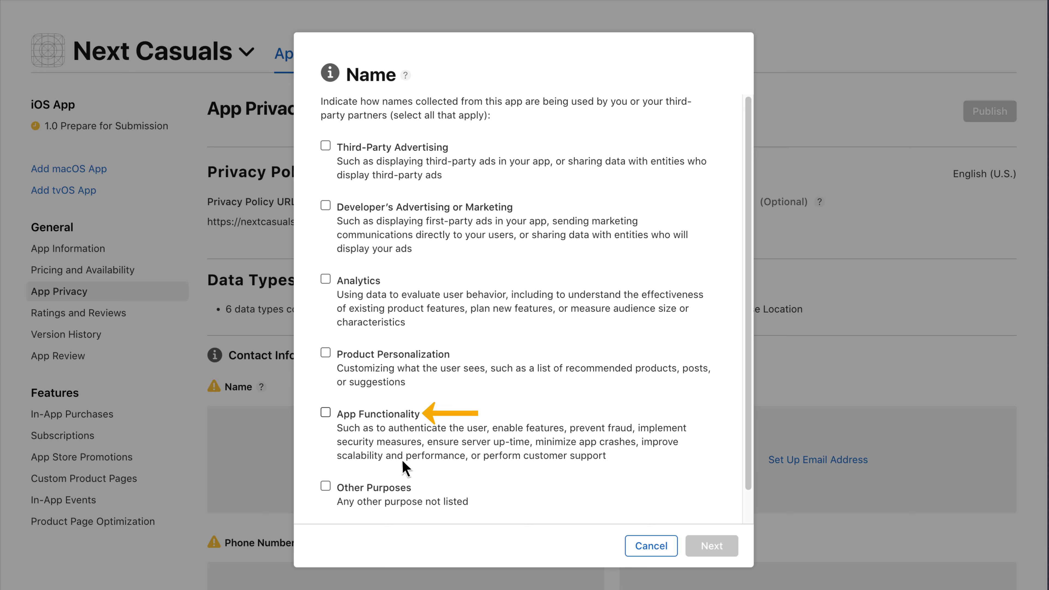
click(326, 412)
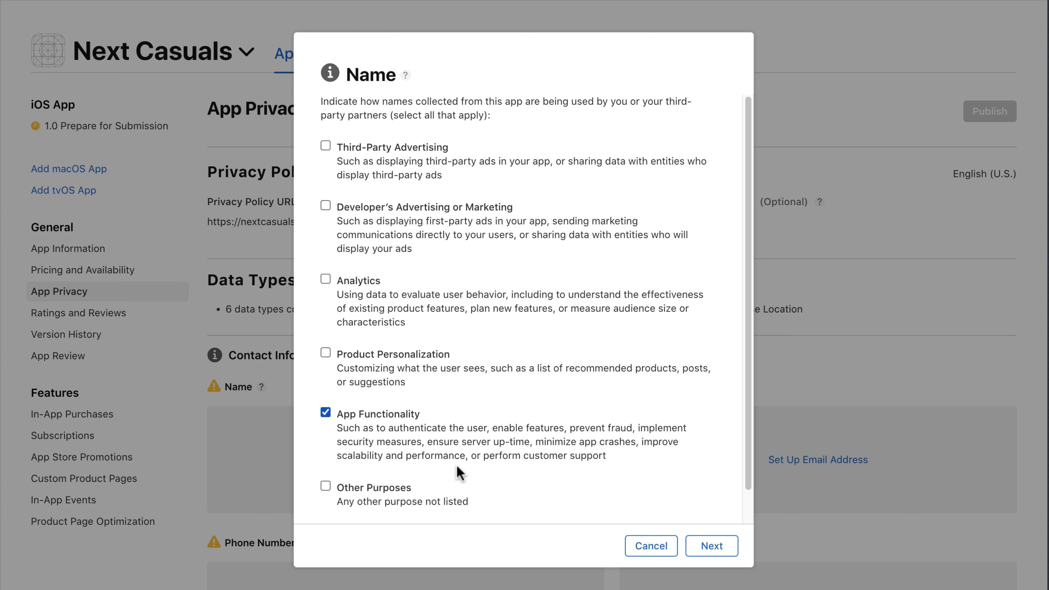
click(705, 553)
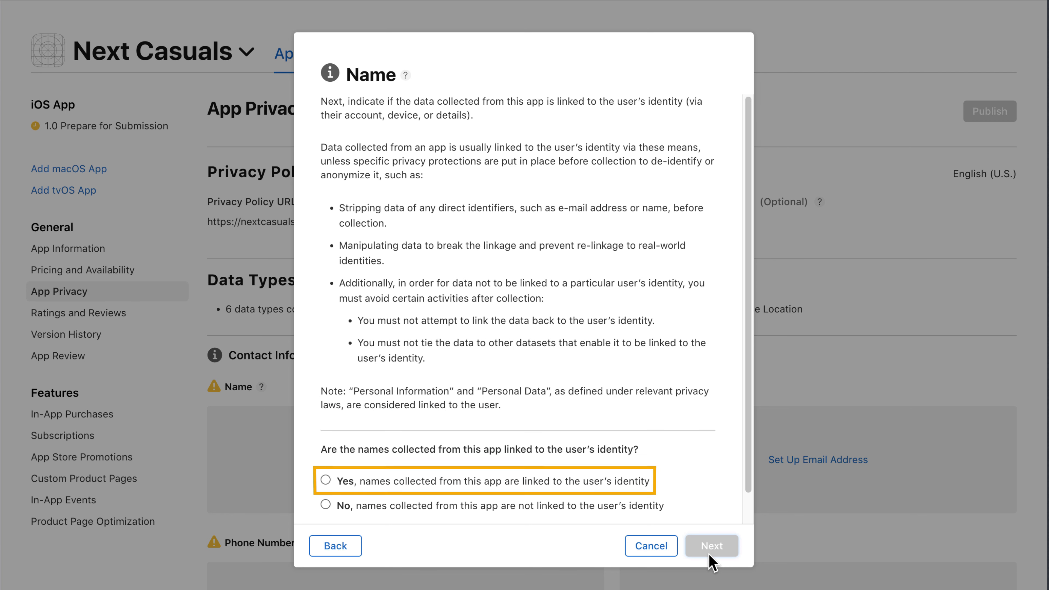
click(326, 481)
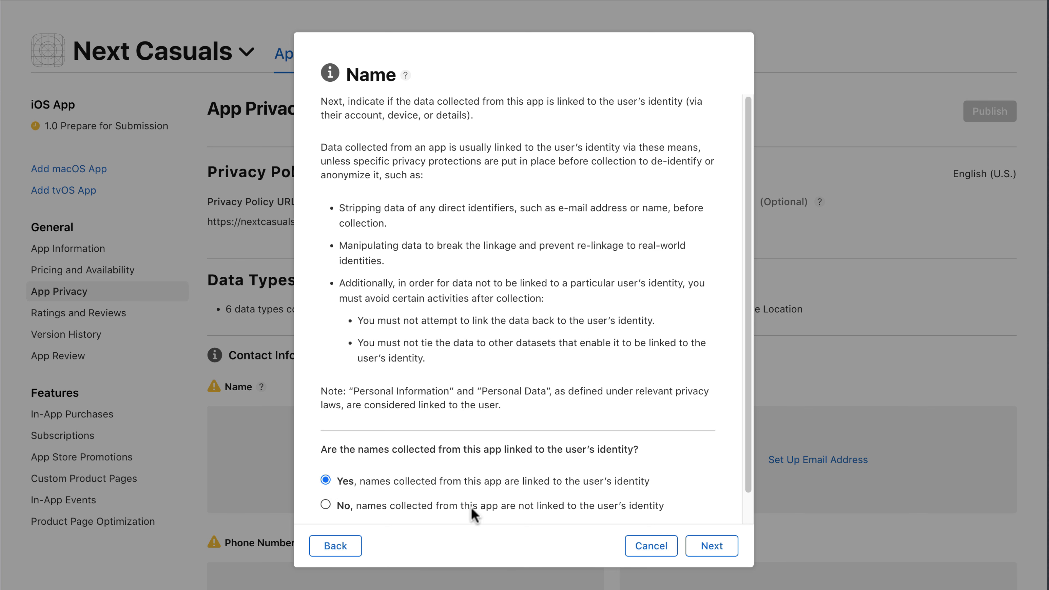
State that names are not used for tracking and save the Name data type
click(707, 551)
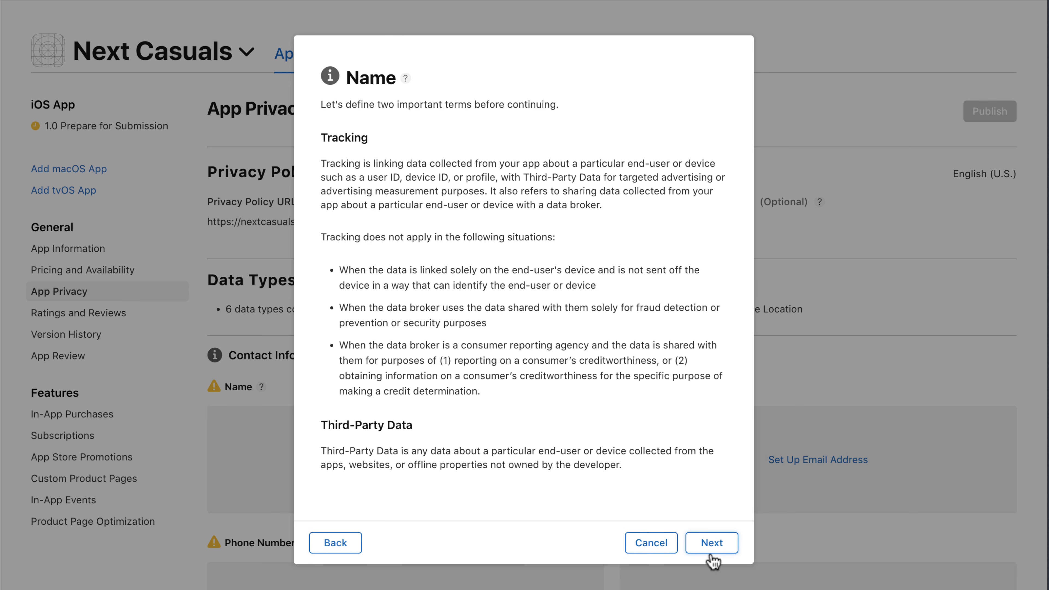
click(711, 544)
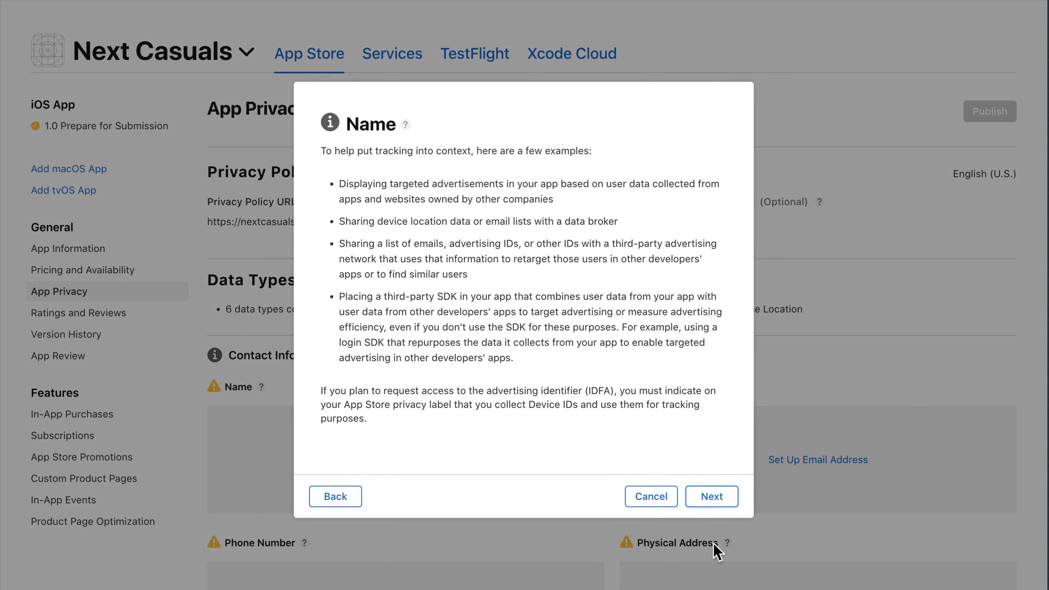
click(713, 498)
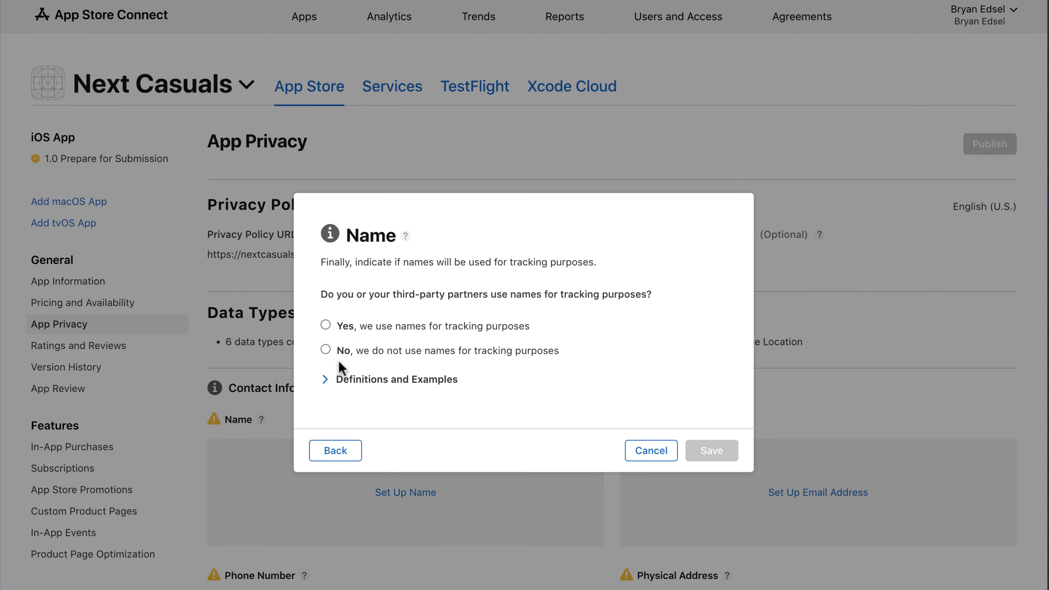
click(326, 317)
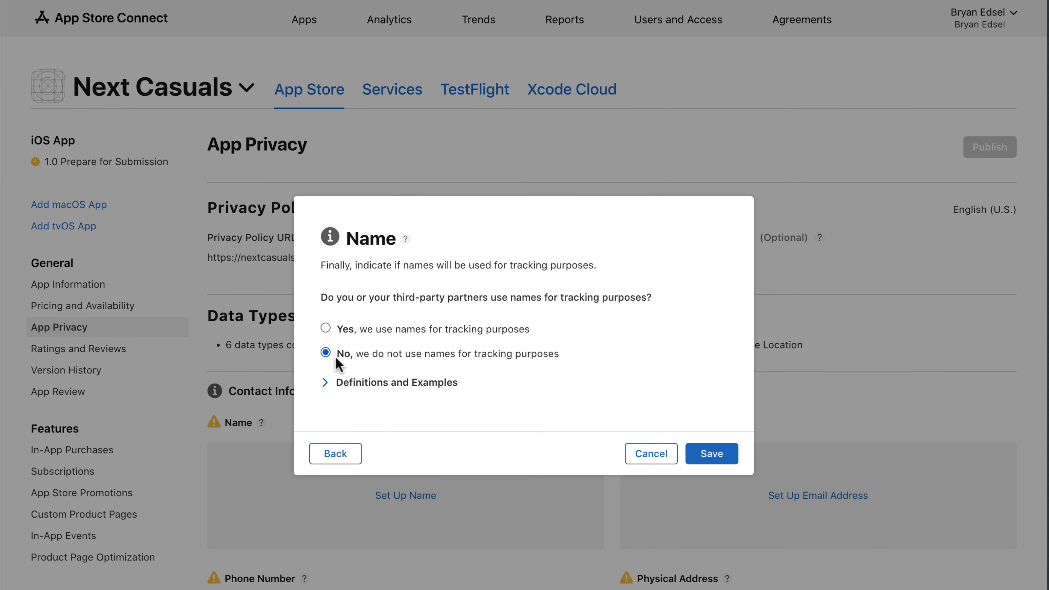
click(713, 455)
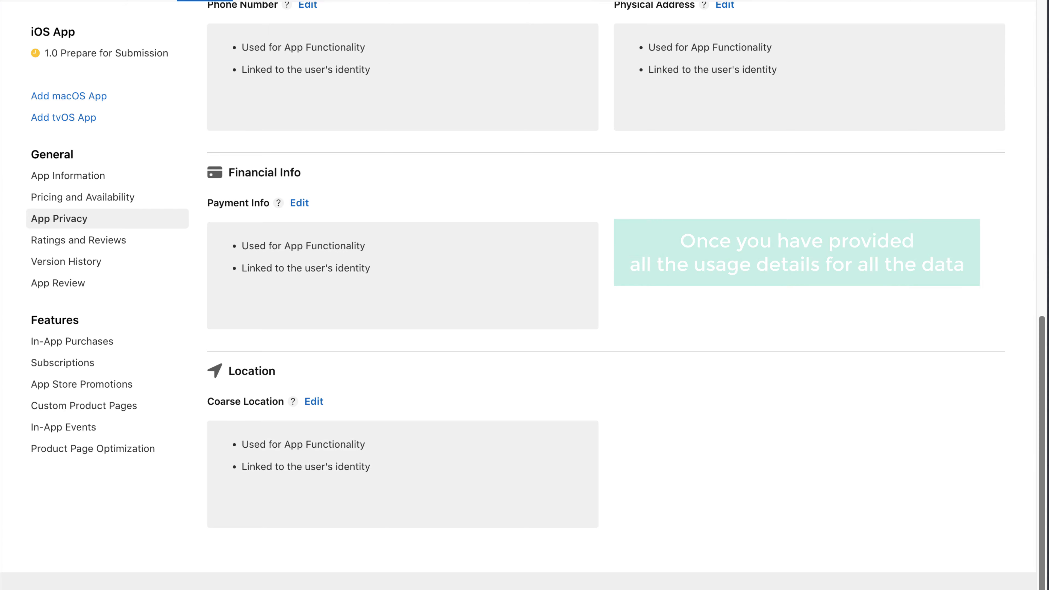
Return to the top of App Privacy and publish the privacy details
scroll(926, 171, up, 15)
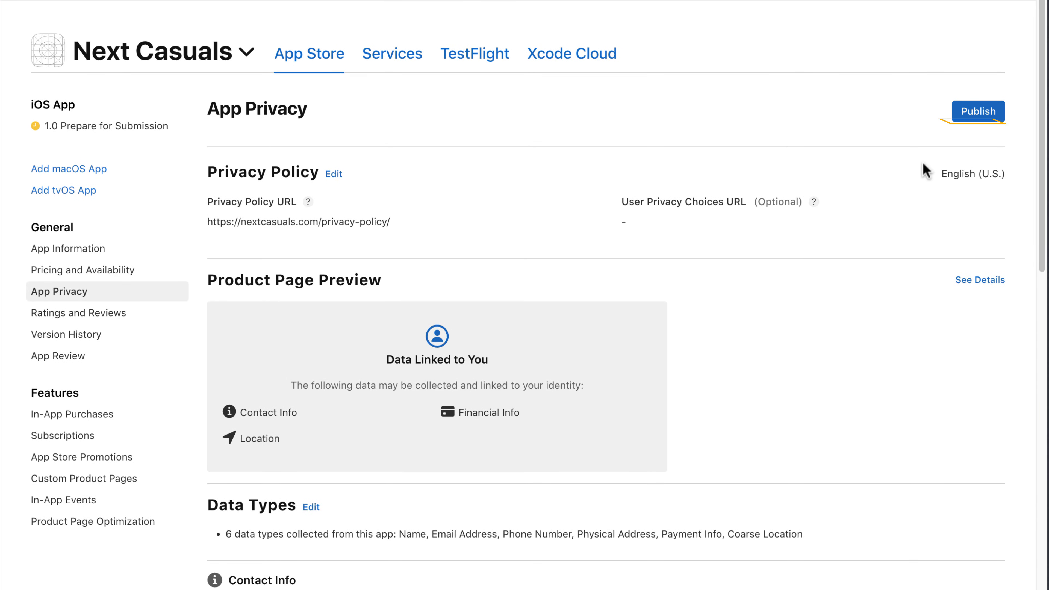
click(976, 116)
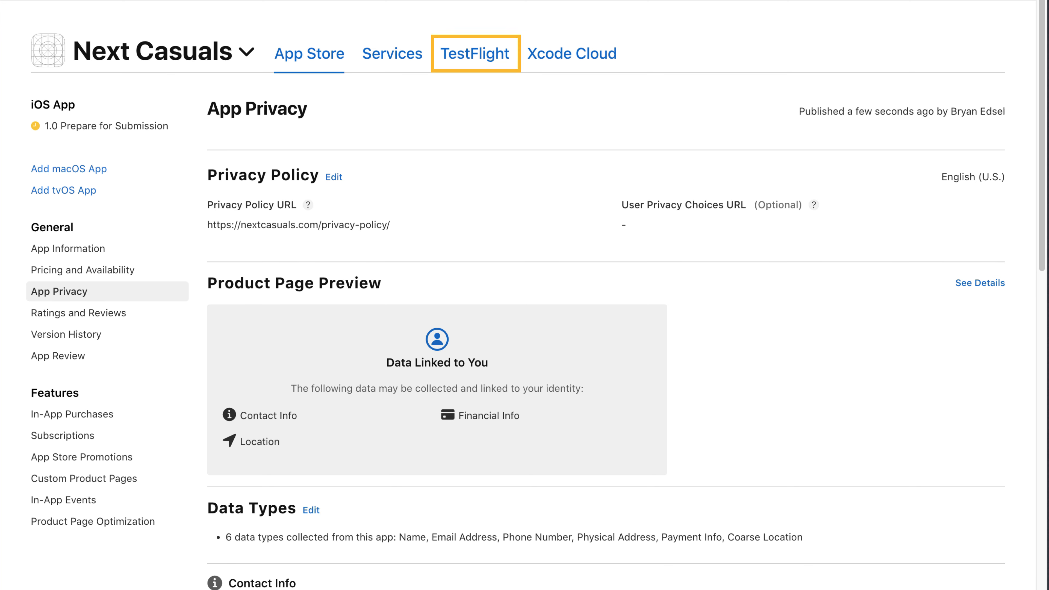
Search the Mac App Store for 'transporter', then install and launch Transporter
click(475, 70)
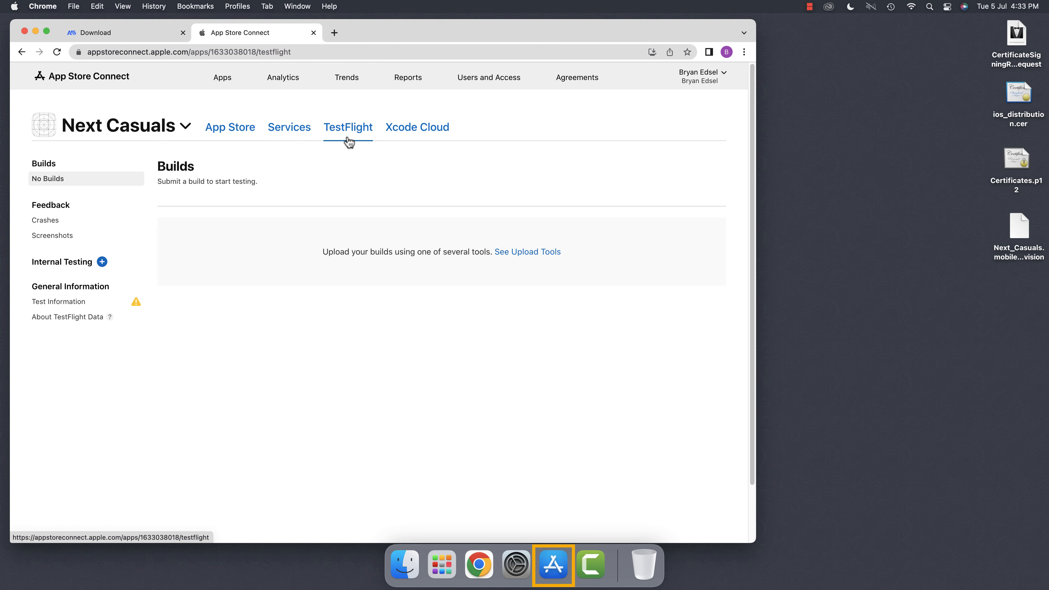
click(555, 565)
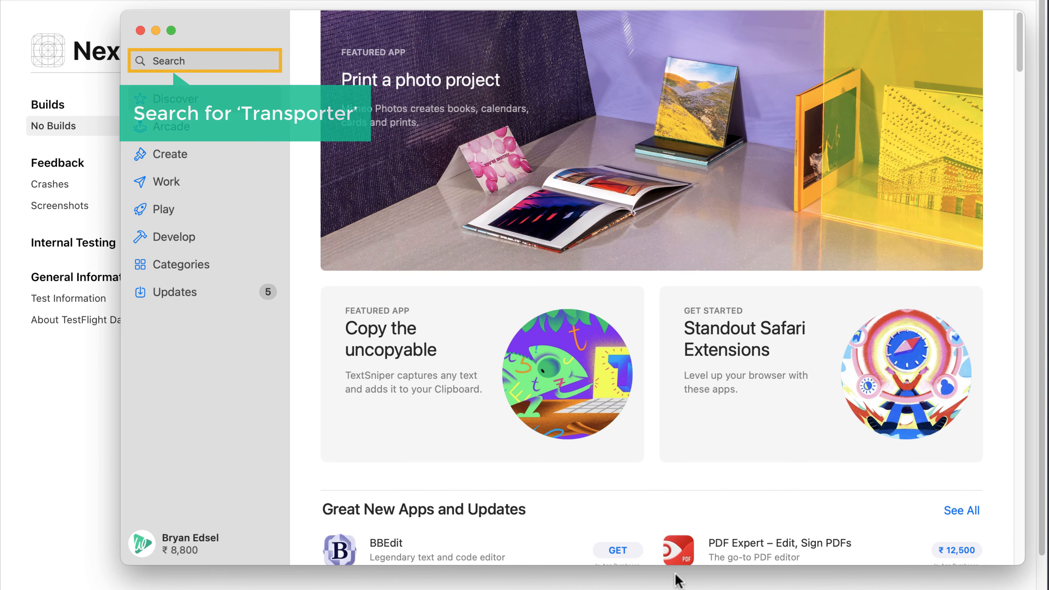
click(205, 63)
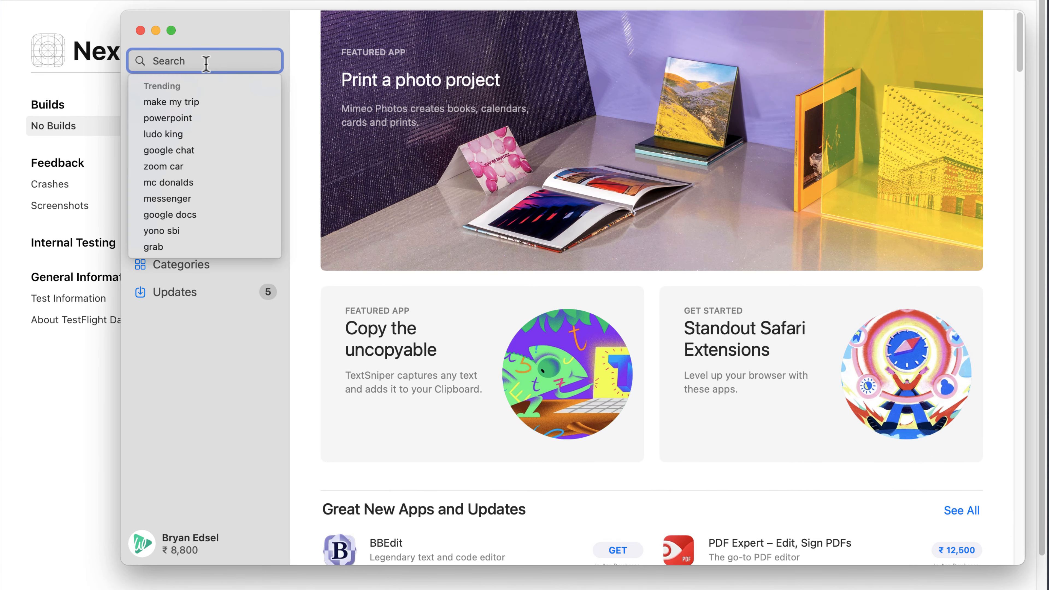
text(transporter)
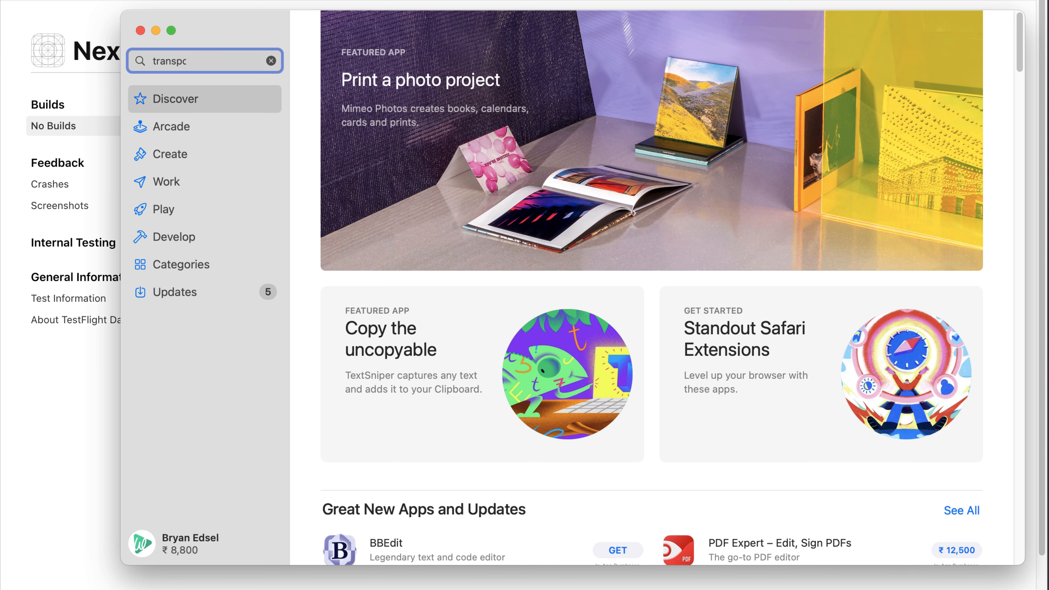
key(Return)
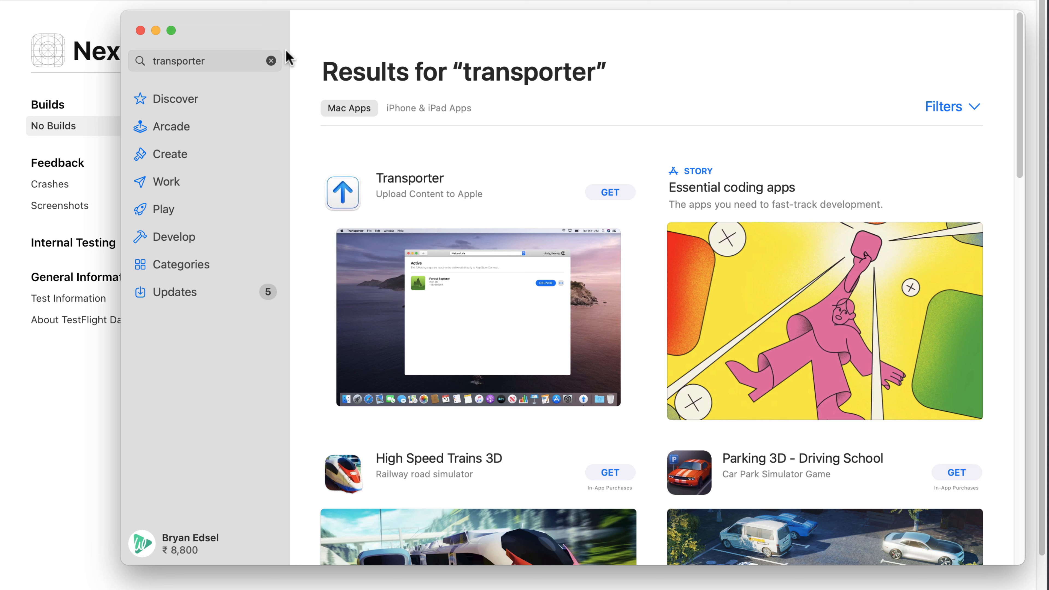
click(610, 192)
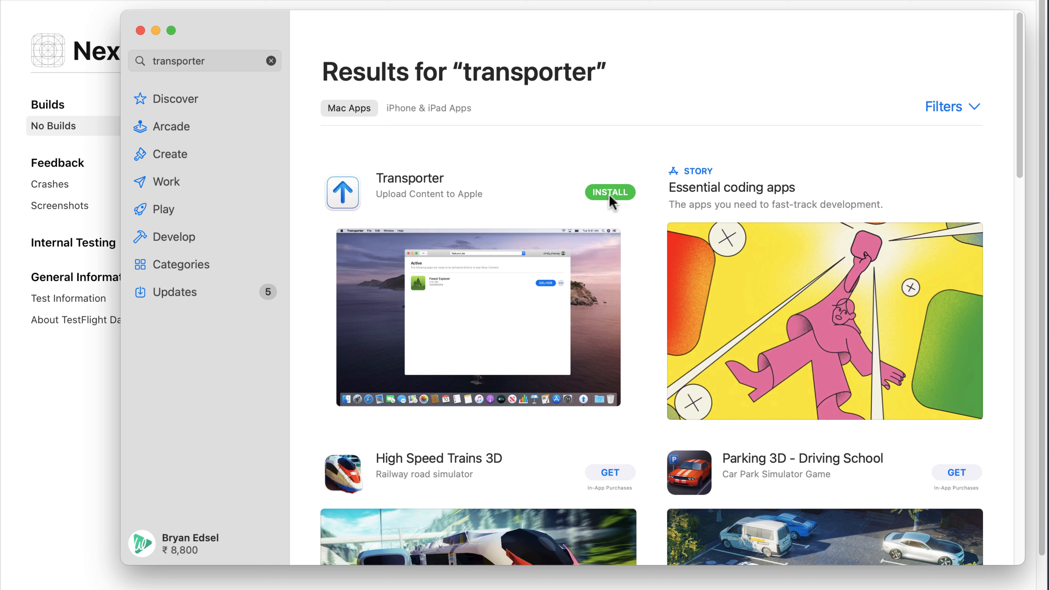
click(609, 195)
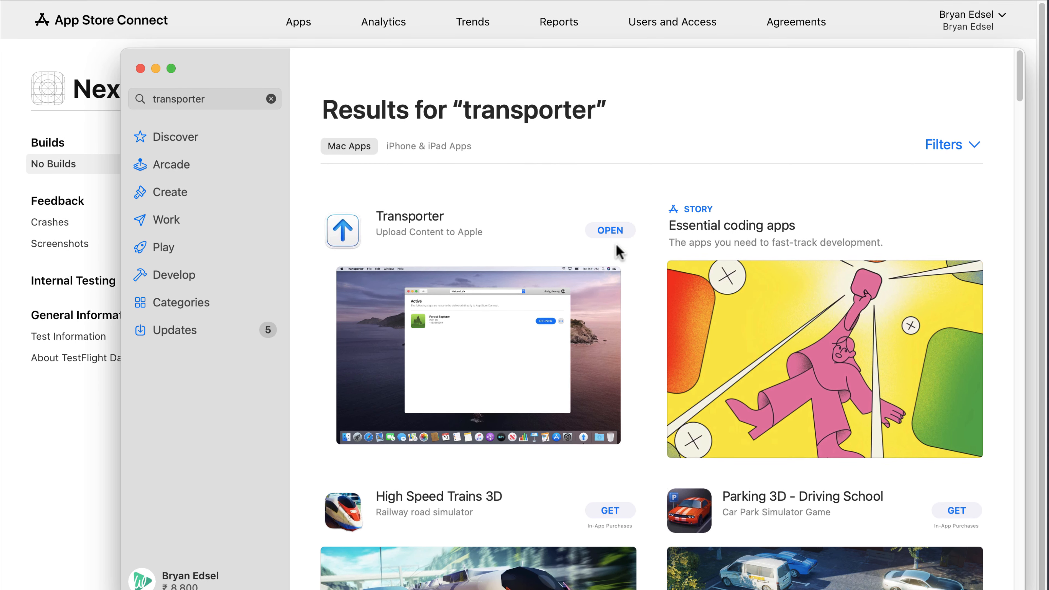
click(610, 192)
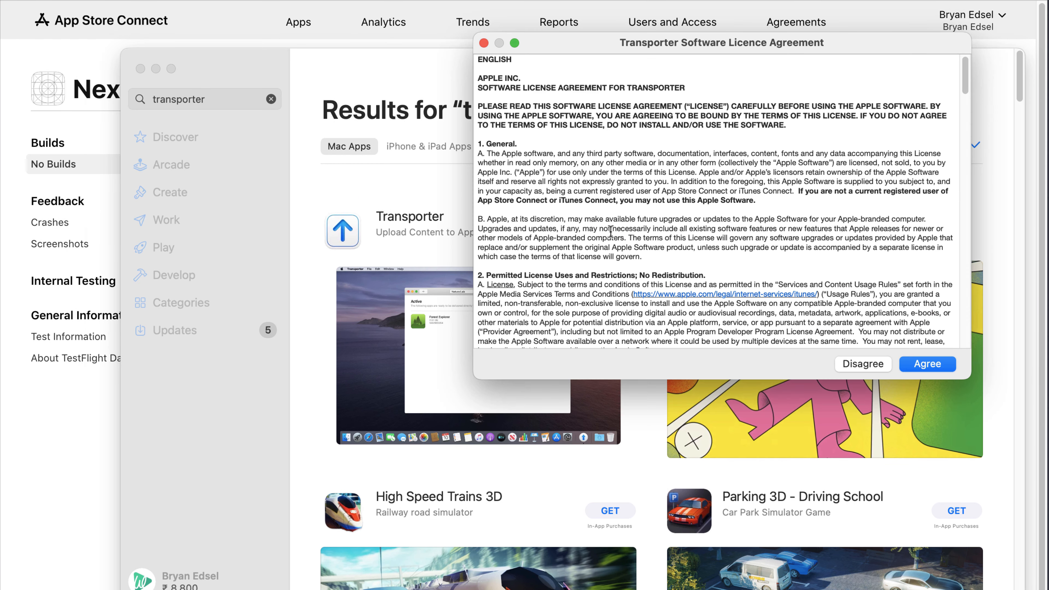
Agree to Transporter's licence and sign in with the prefilled Apple ID and its password
click(920, 370)
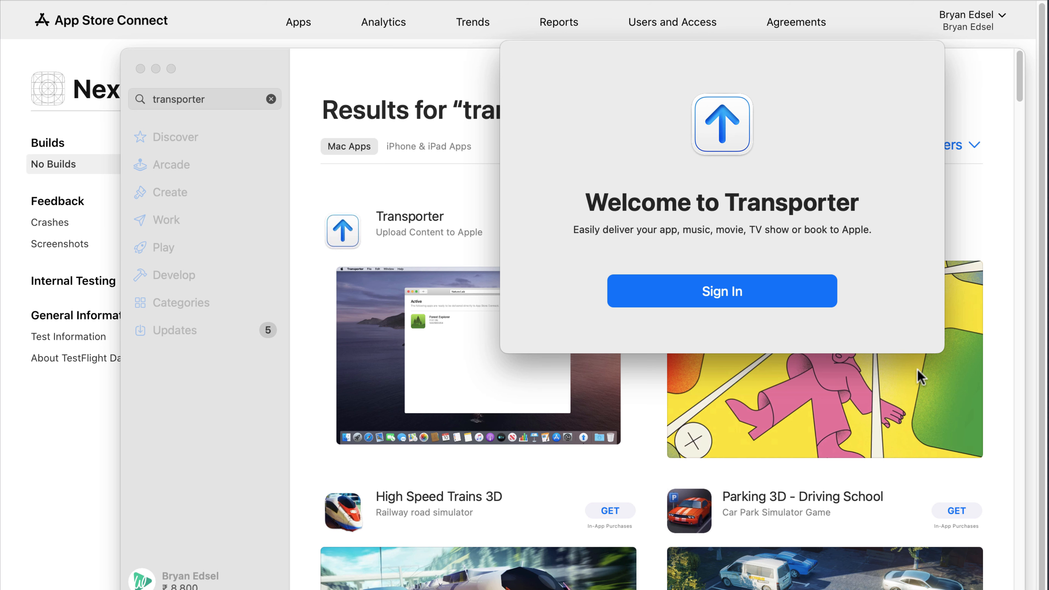
click(726, 297)
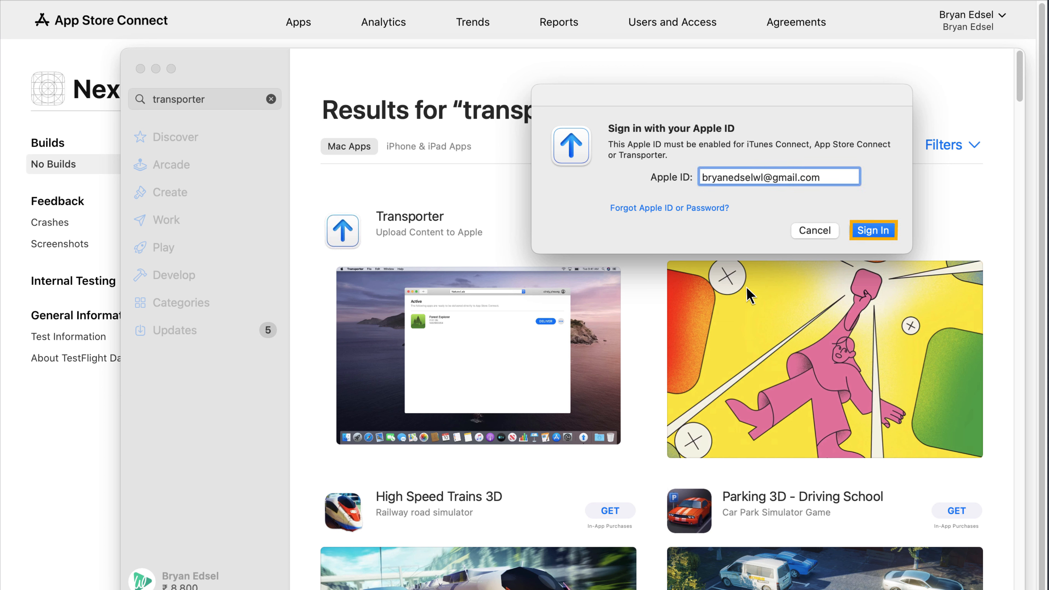
click(874, 231)
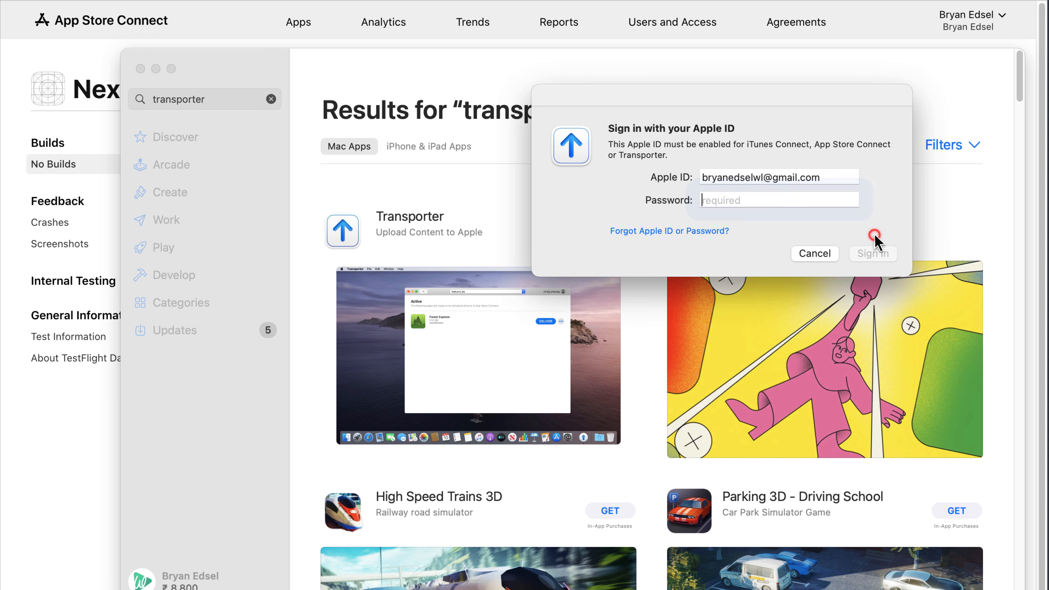
text(•••)
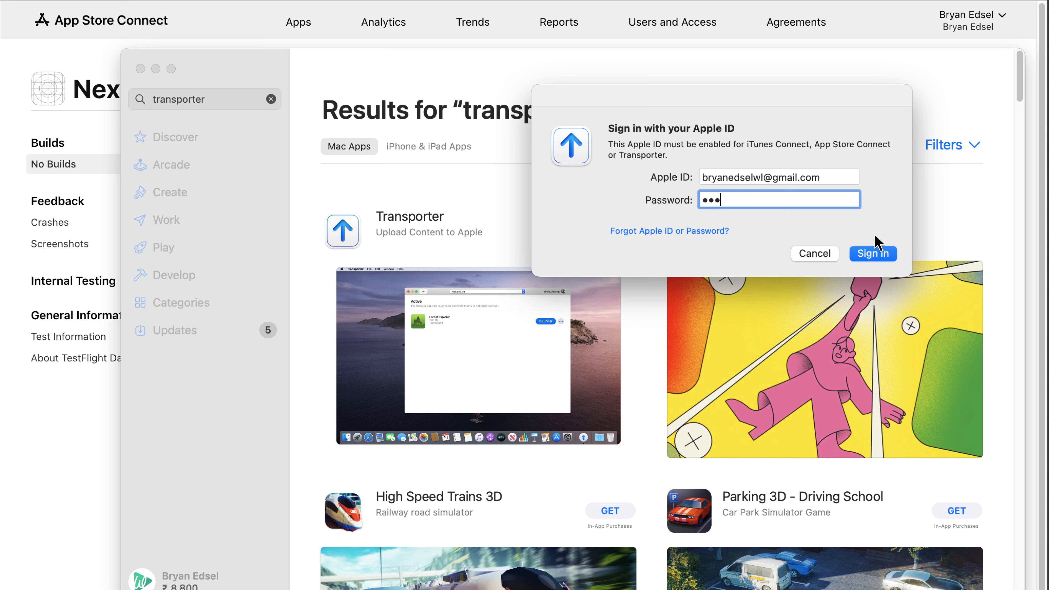
text(•••••)
click(874, 254)
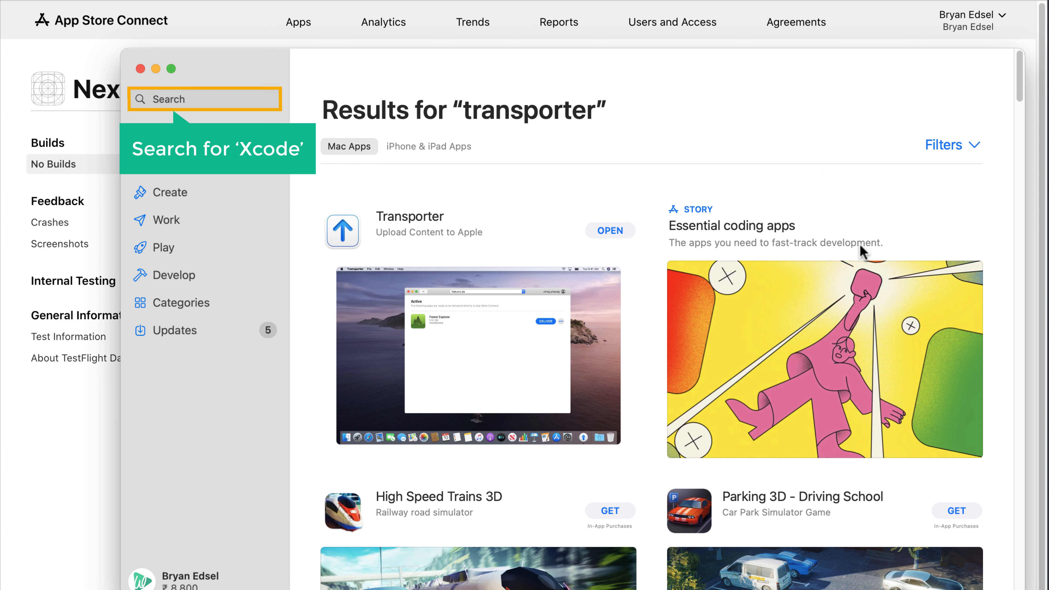
Search the Mac App Store for 'Xcode' and install Xcode
click(216, 102)
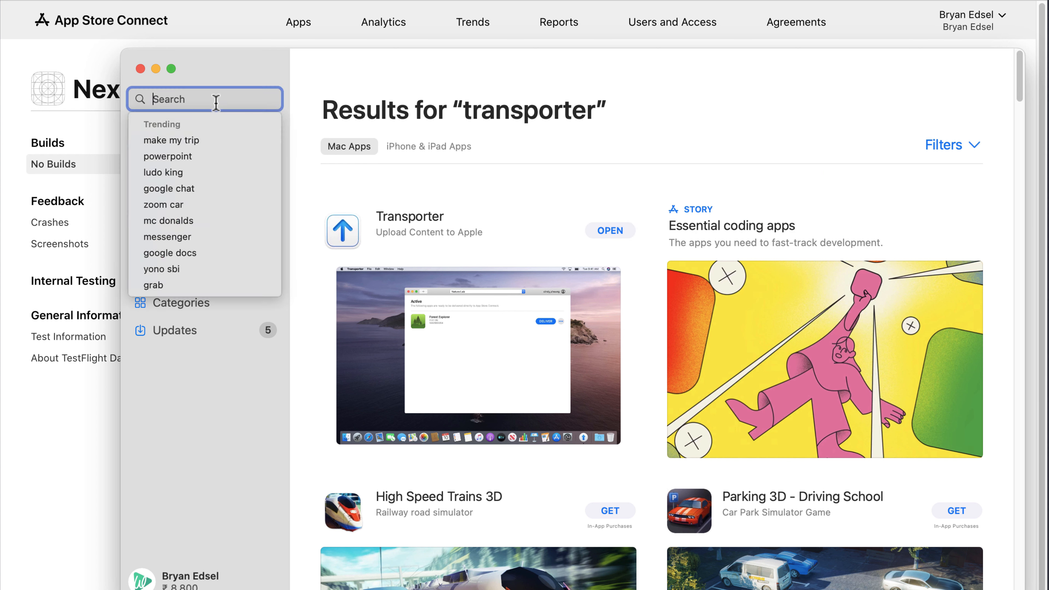
text(Xcode)
key(Return)
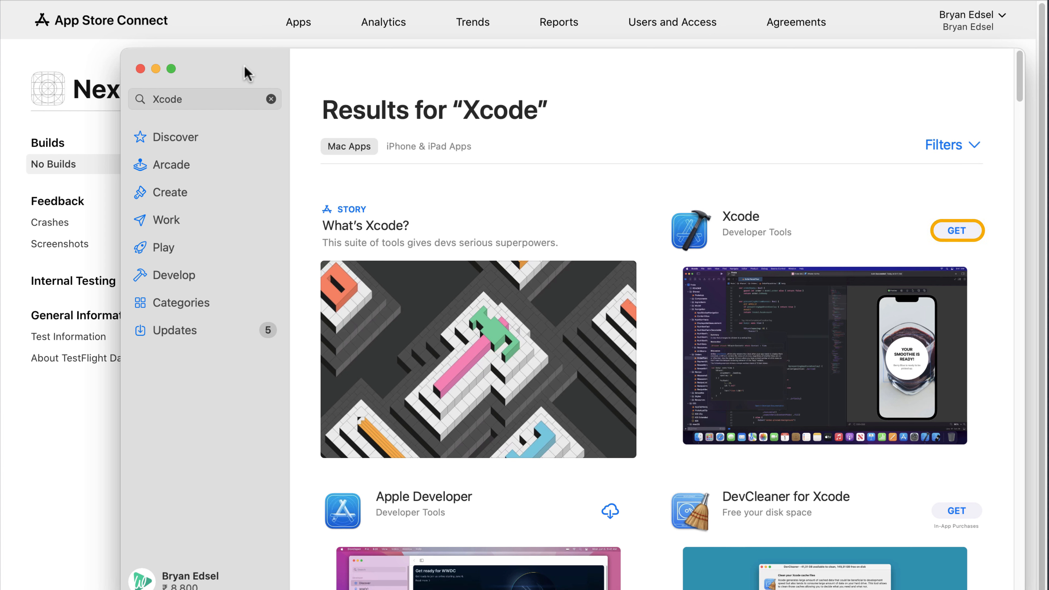
click(955, 234)
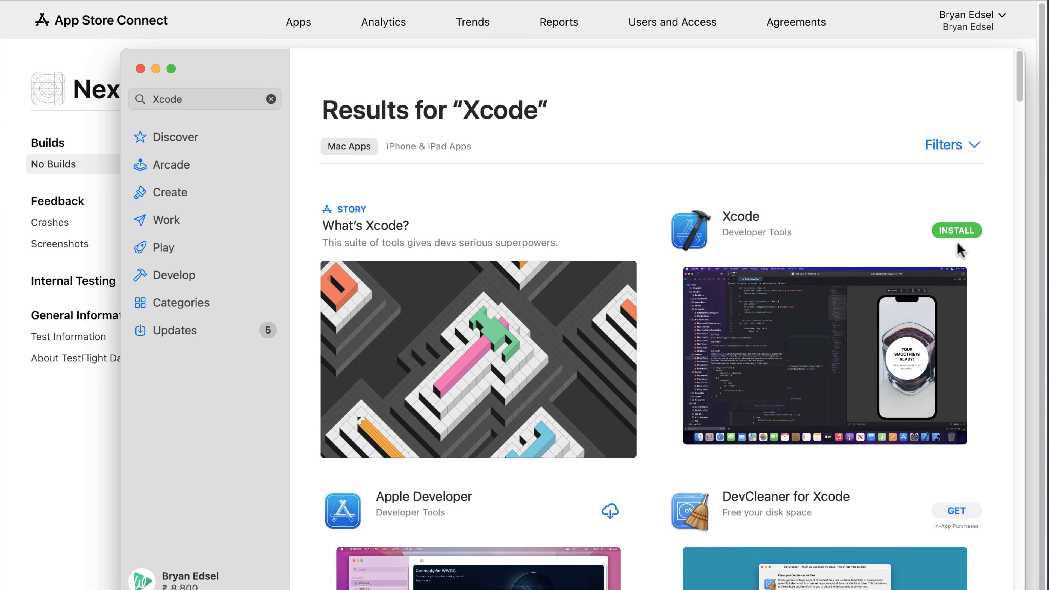
click(958, 233)
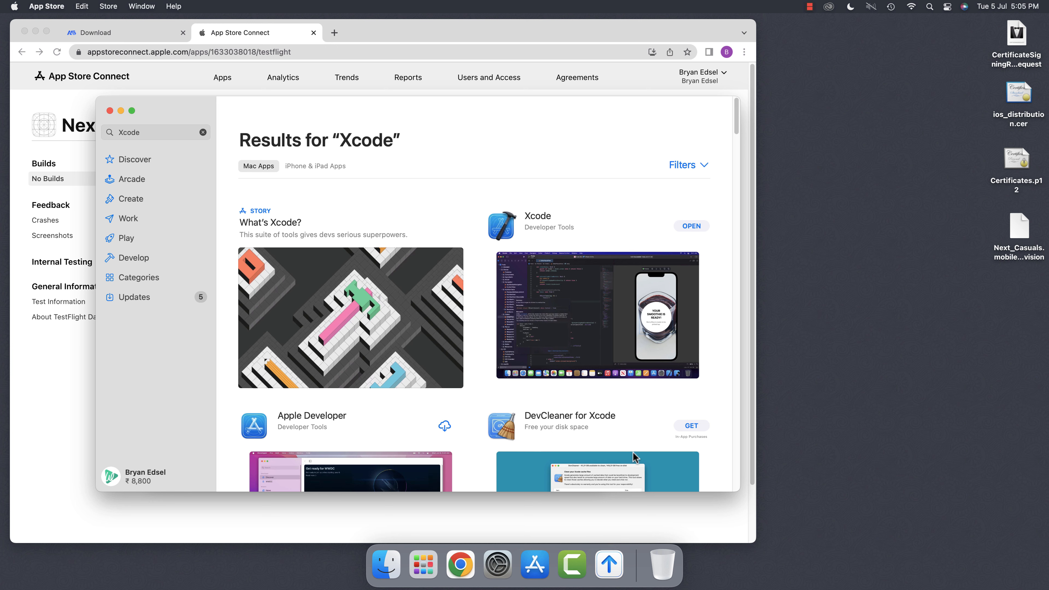
Add ams_ios_189083_live.ipa from Downloads to Transporter as Next Casuals 1.0.0 and start its delivery
click(613, 573)
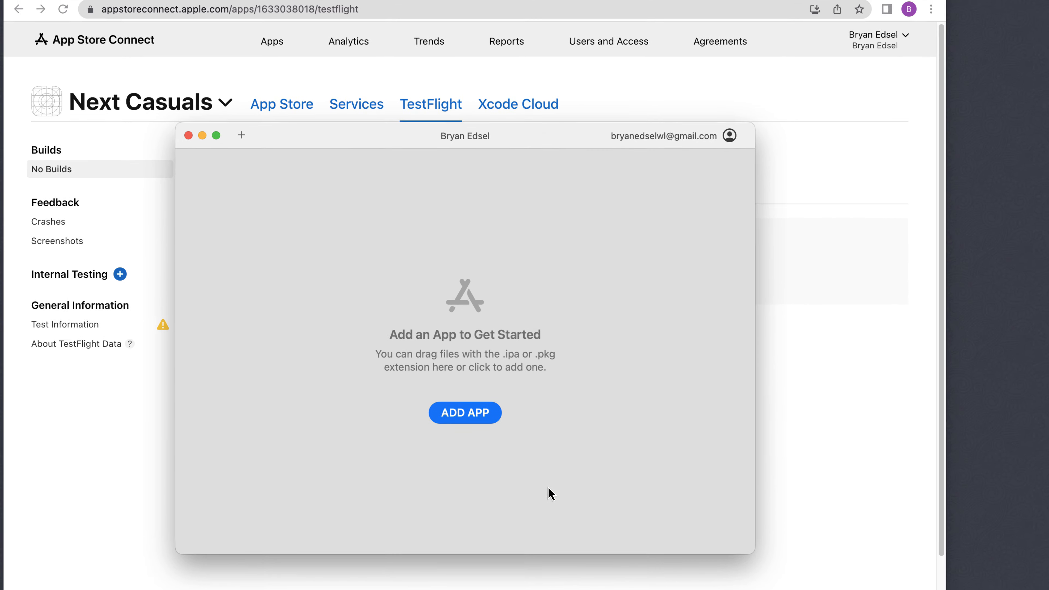
click(375, 371)
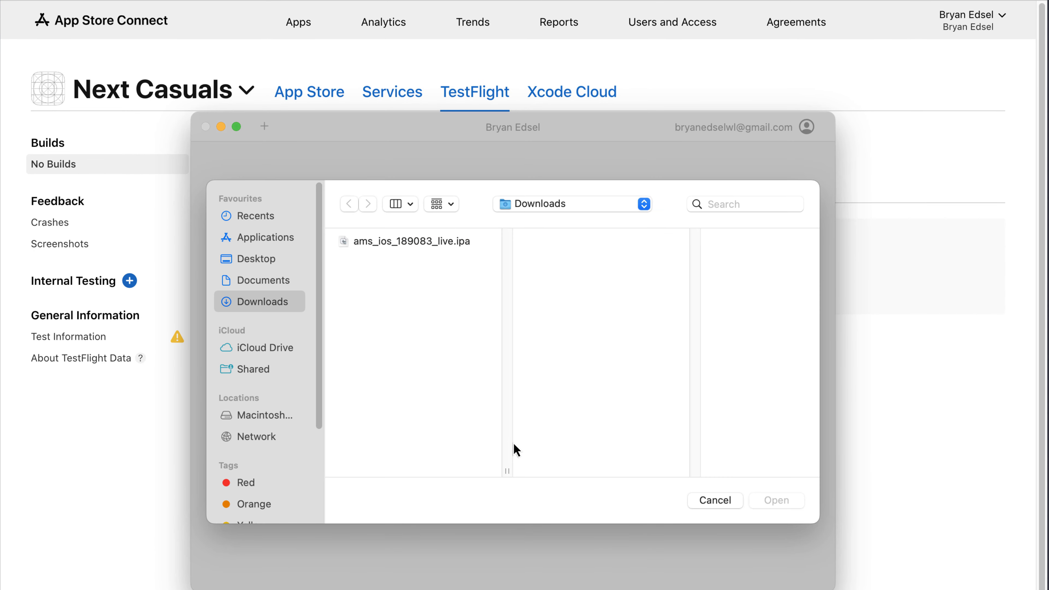
click(394, 244)
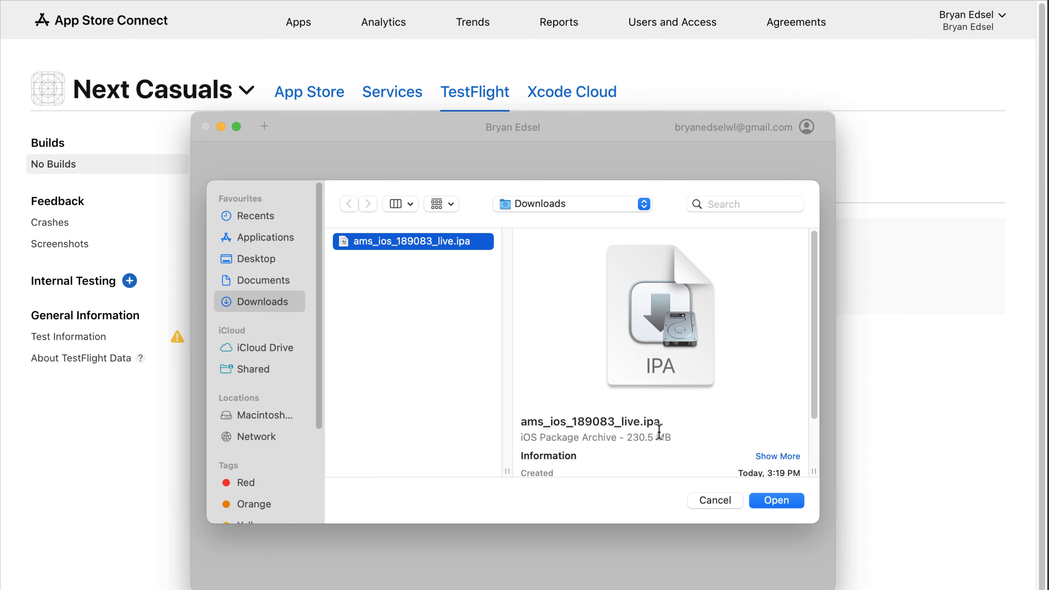
click(774, 502)
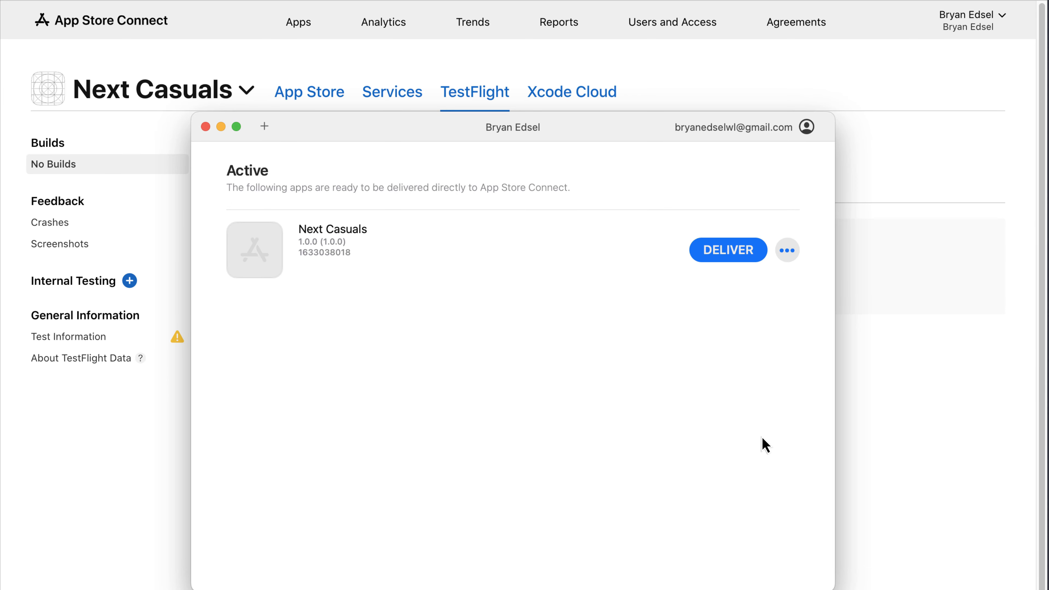
click(728, 257)
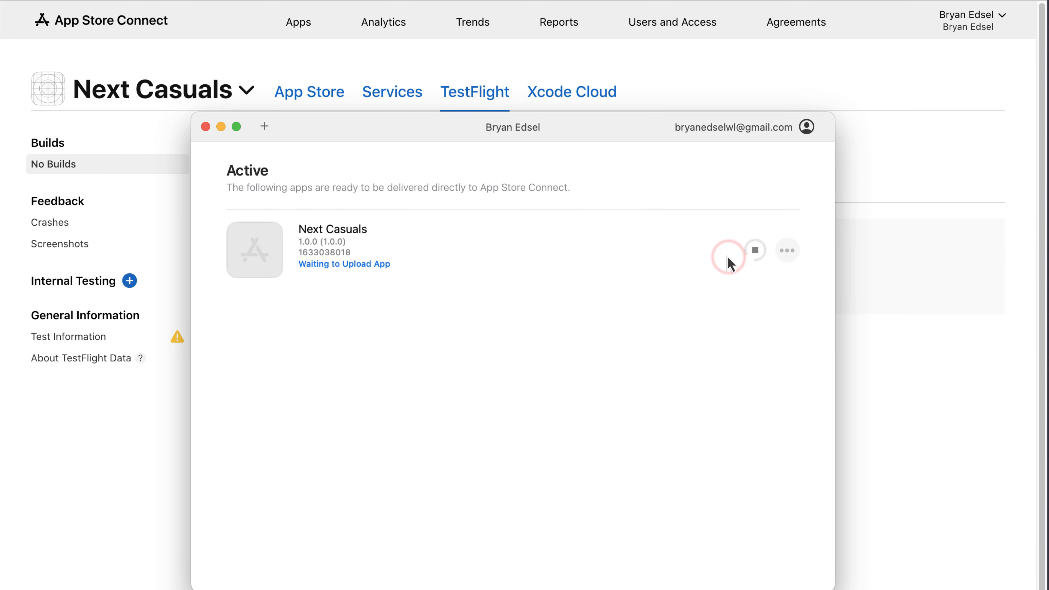
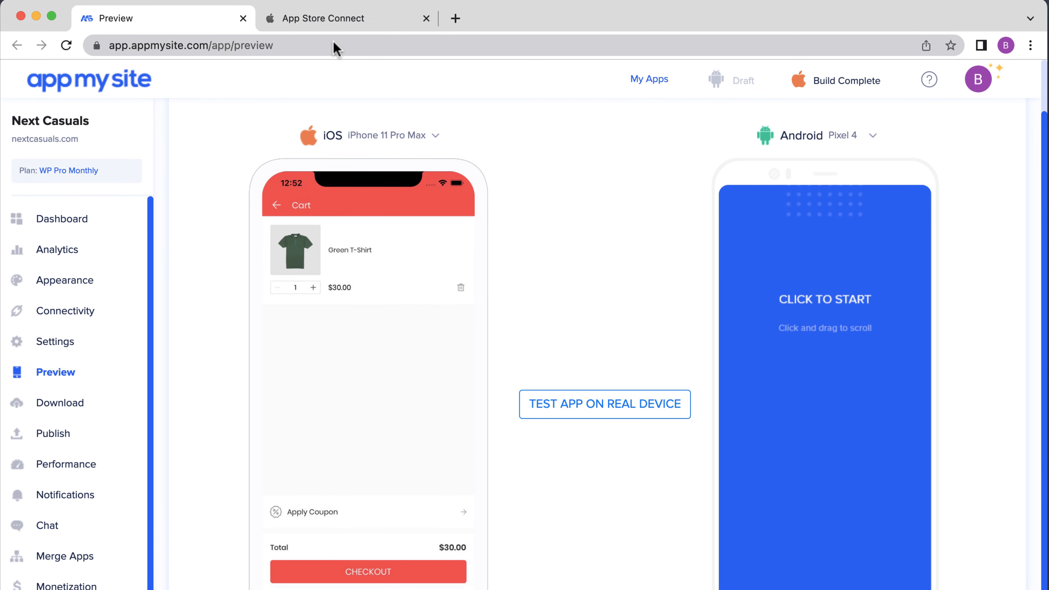
Drag the four screenshots from Downloads into the iPhone 6.5" Display set for iOS App 1.0
click(329, 28)
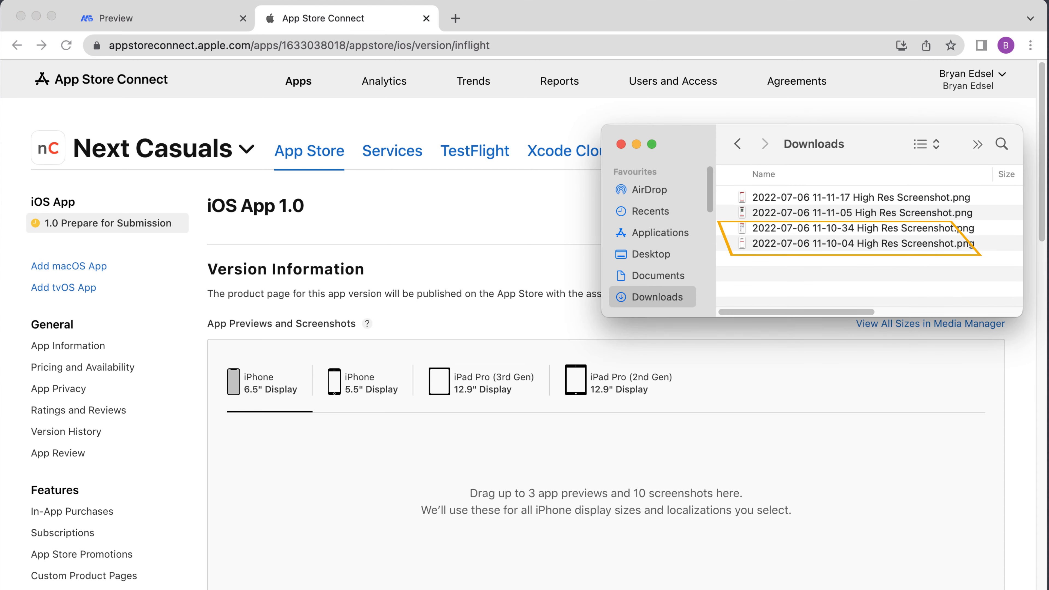
mouse_move(793, 270)
mouse_down()
mouse_move(777, 198)
mouse_move(727, 298)
mouse_move(556, 495)
mouse_up()
drag(555, 435, 560, 438)
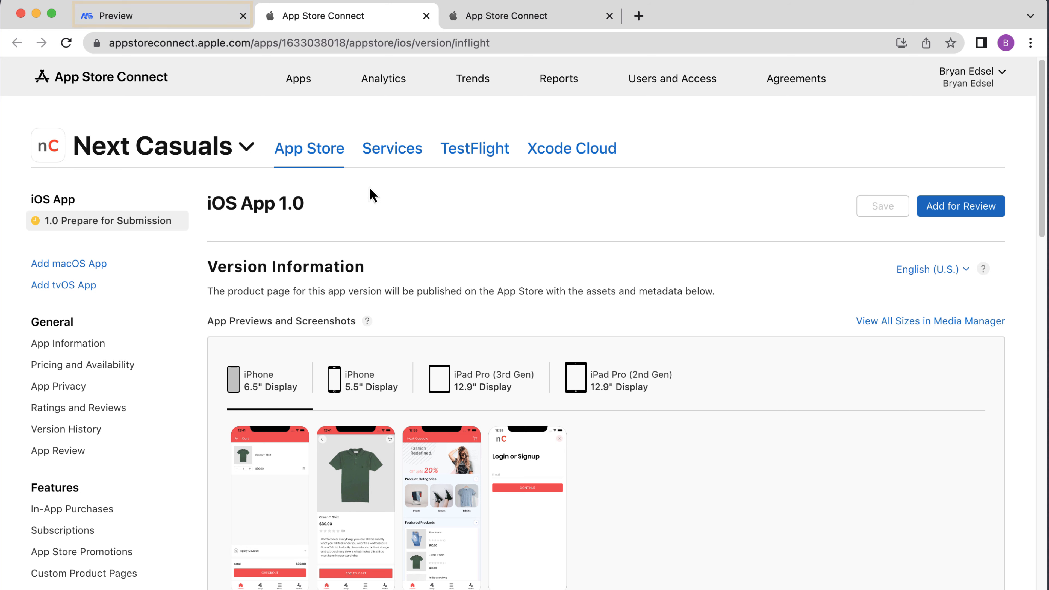
Switch the AppMySite iOS preview device to iPhone 8, then start a new browser tab
click(112, 26)
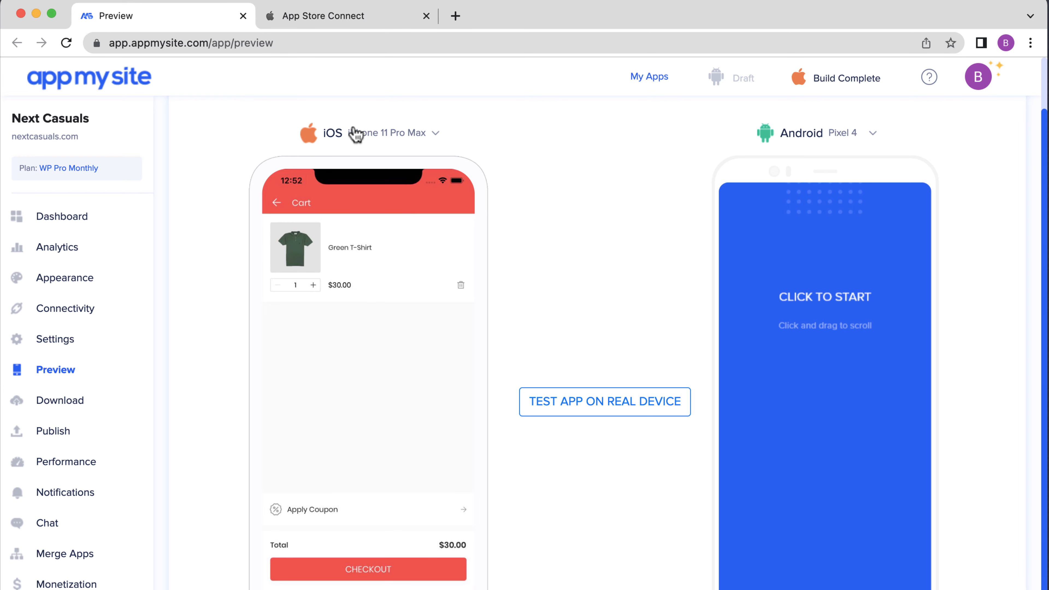
click(361, 134)
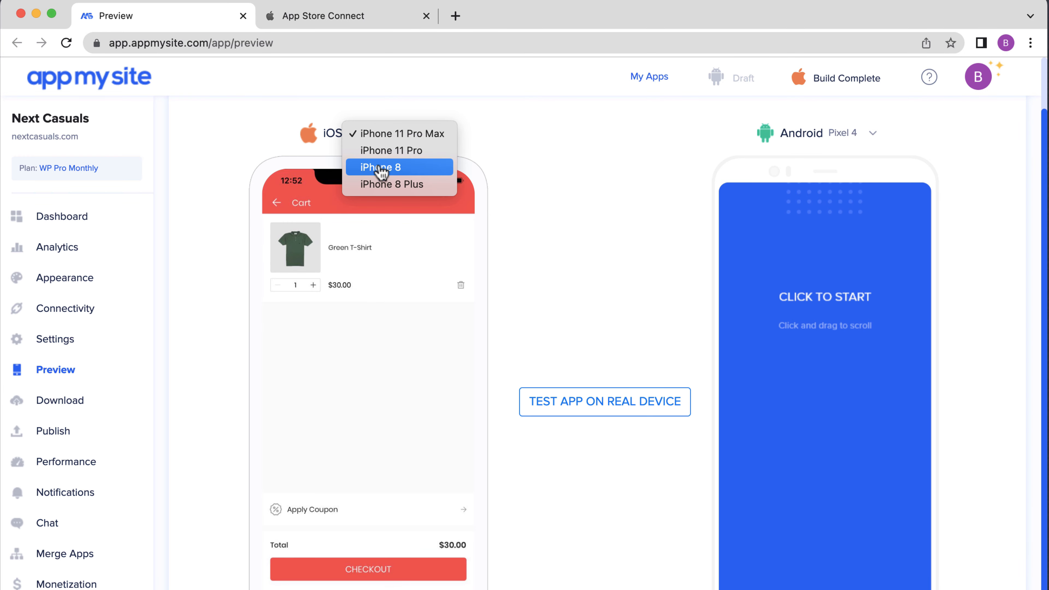
click(382, 173)
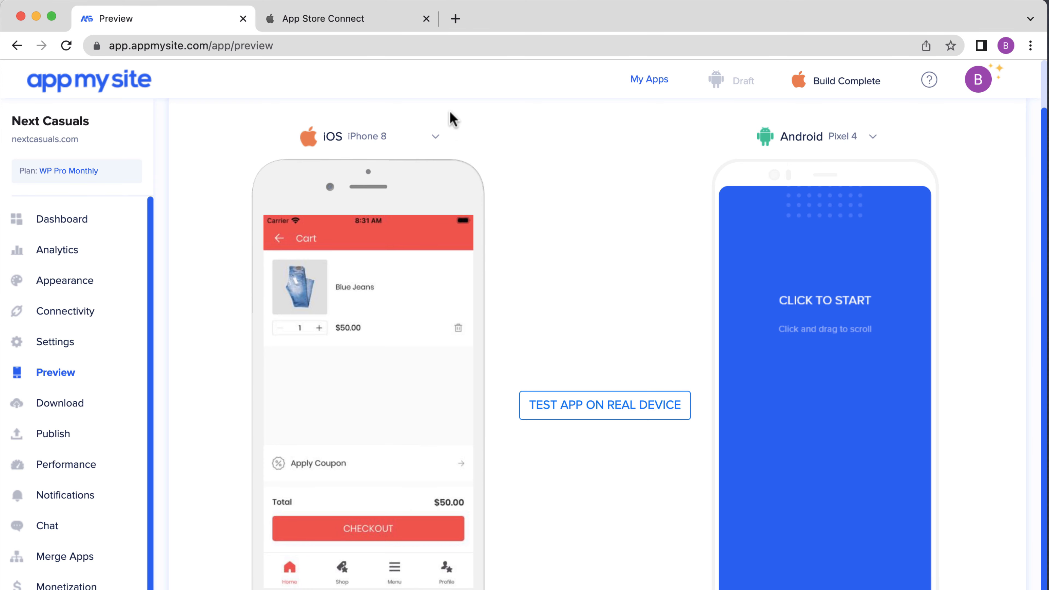
click(455, 19)
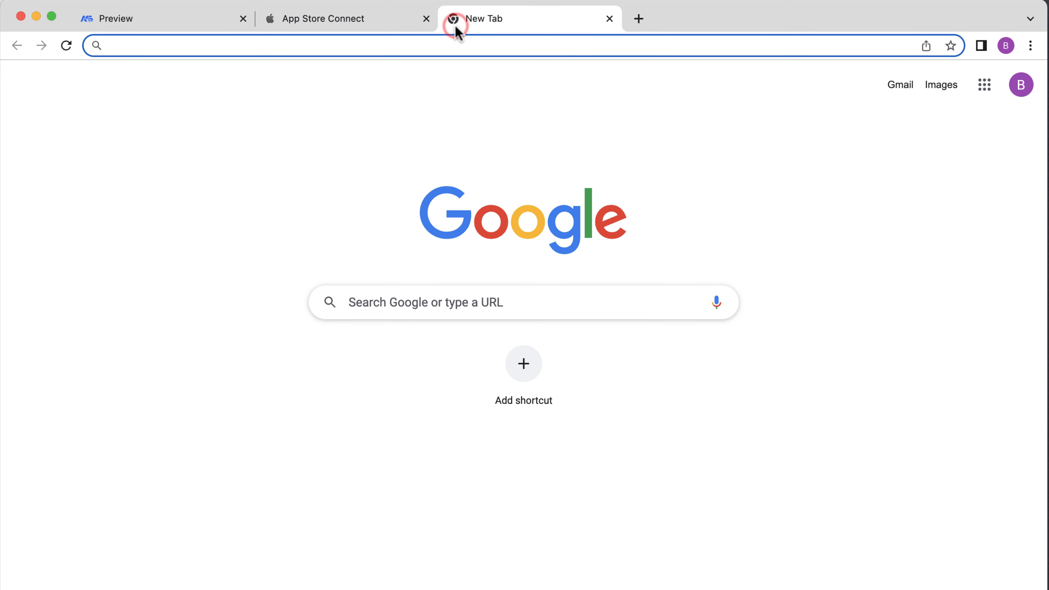
Go to imageresizer.com's Bulk Resize tool and upload the four screenshot PNGs
text(i)
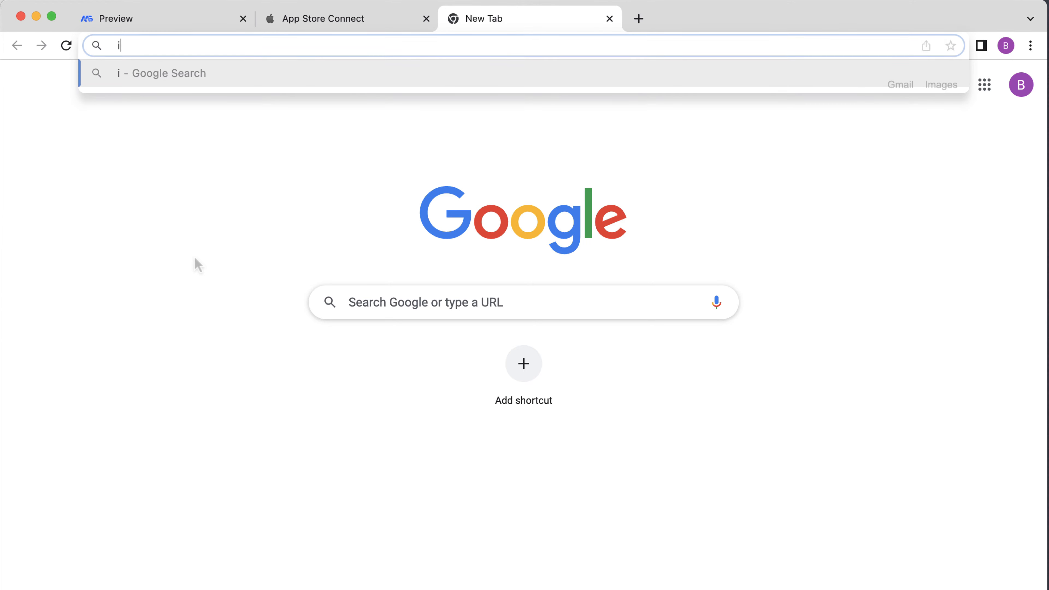
text(mageresizer.com)
key(Return)
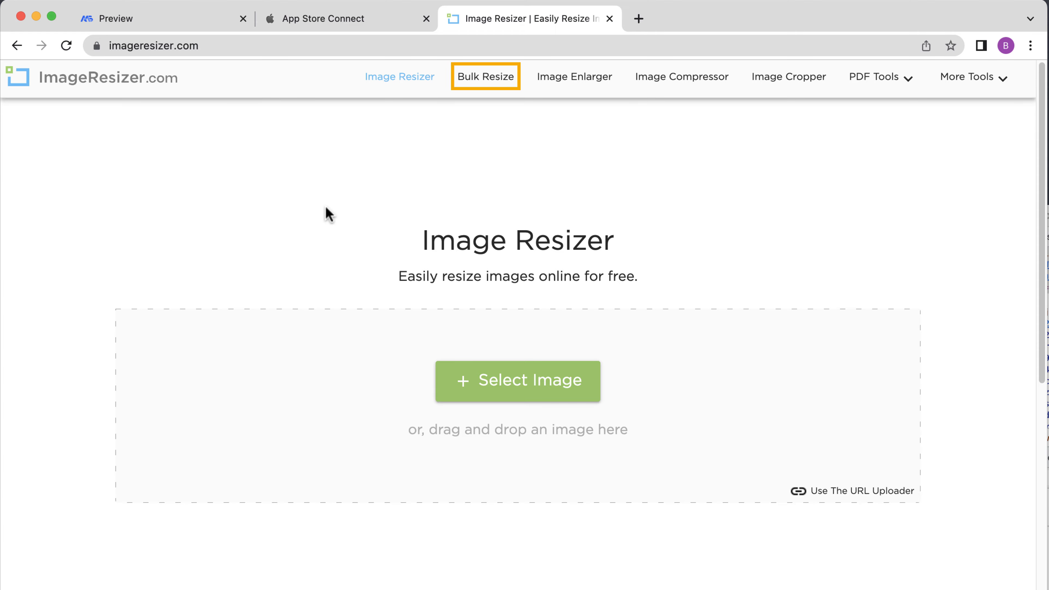
click(483, 83)
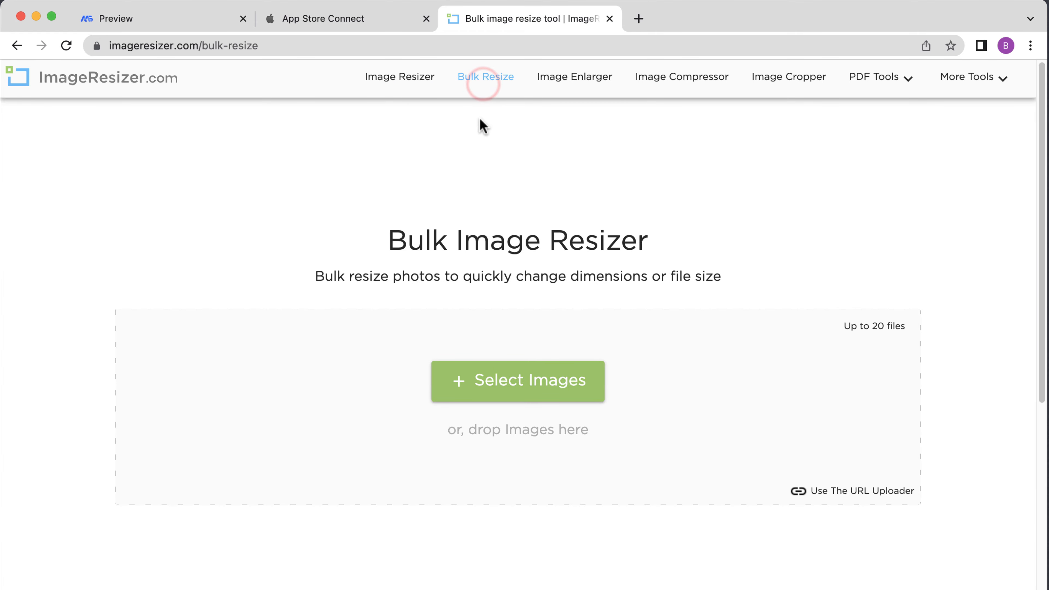
click(520, 393)
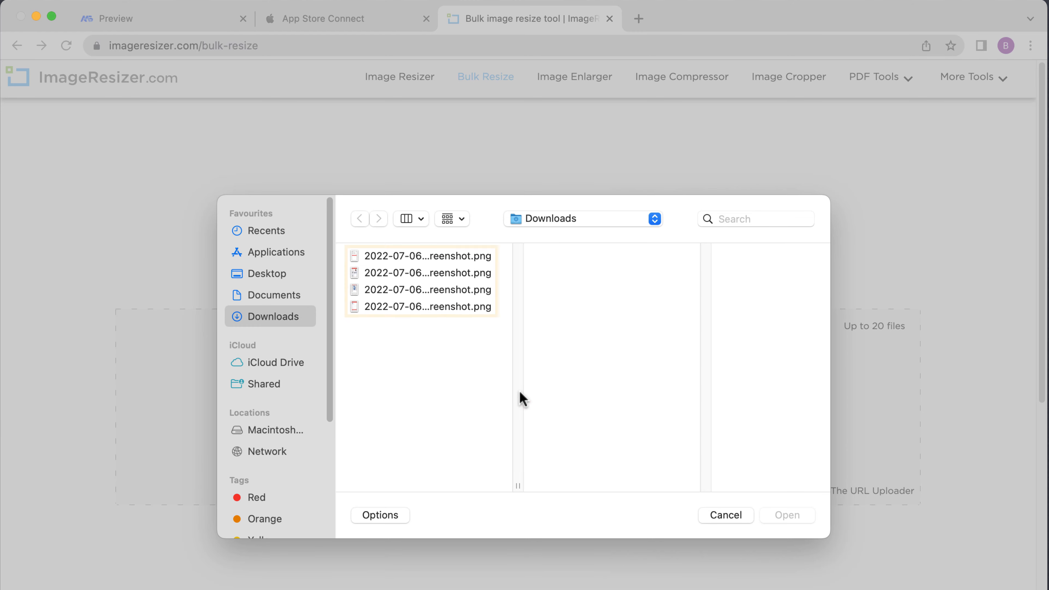
drag(398, 257, 400, 310)
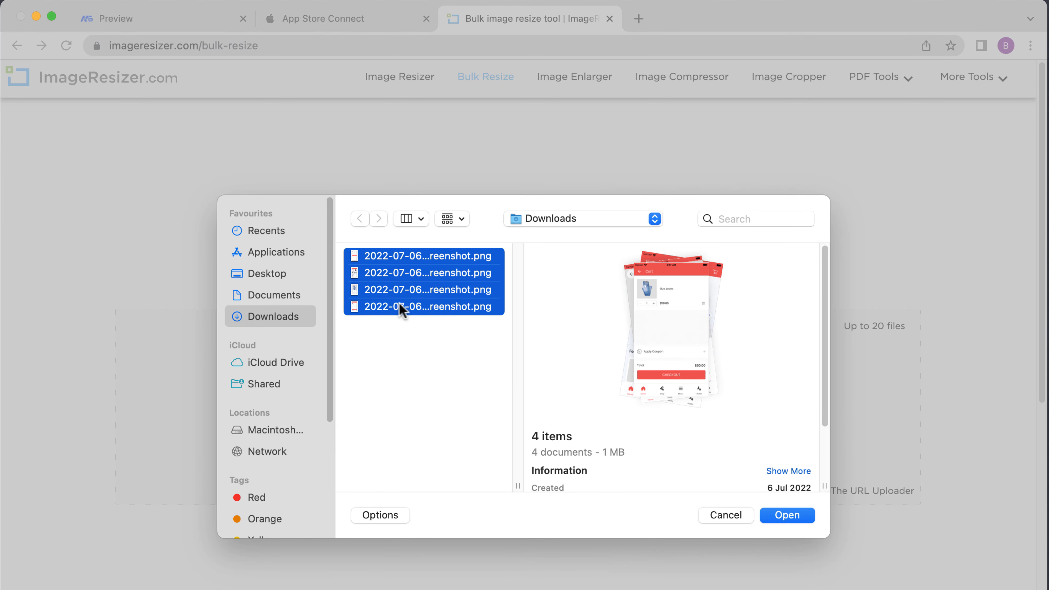
click(787, 516)
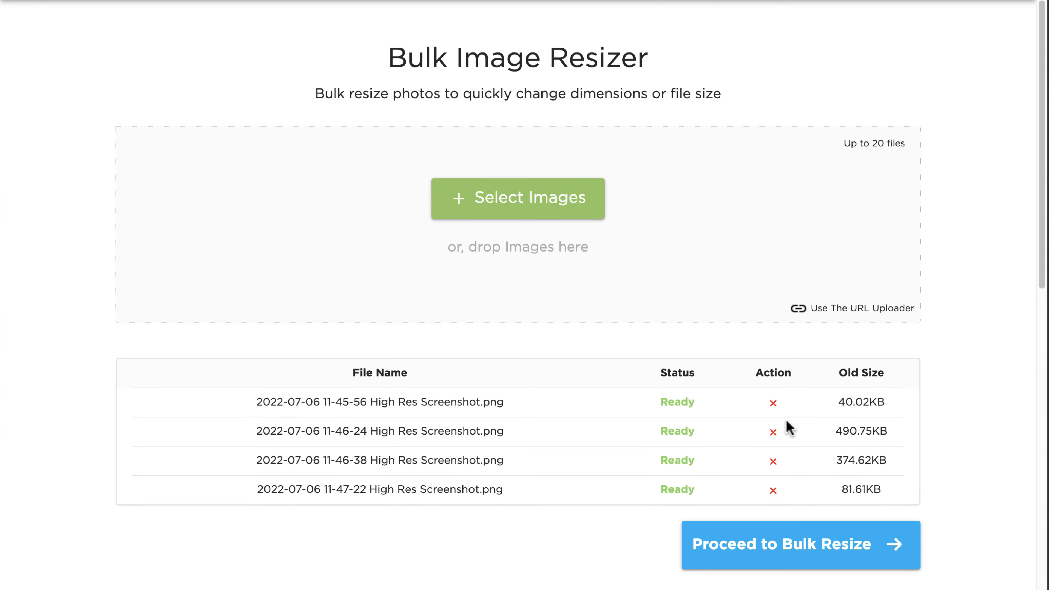
Resize all four images from 750 x 1334 to 1242 x 2208 and download them
click(813, 556)
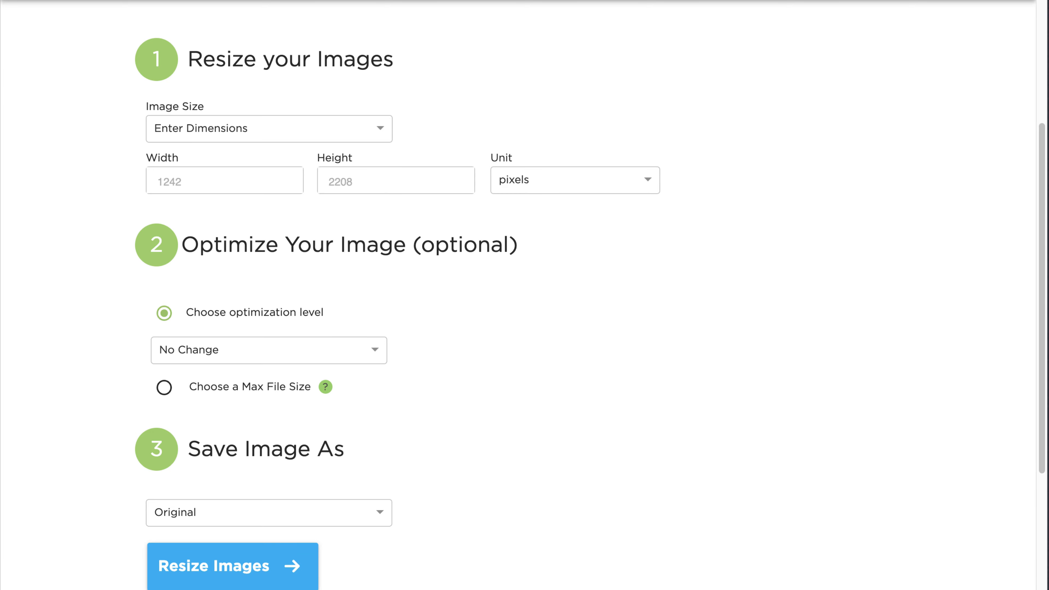
text(8)
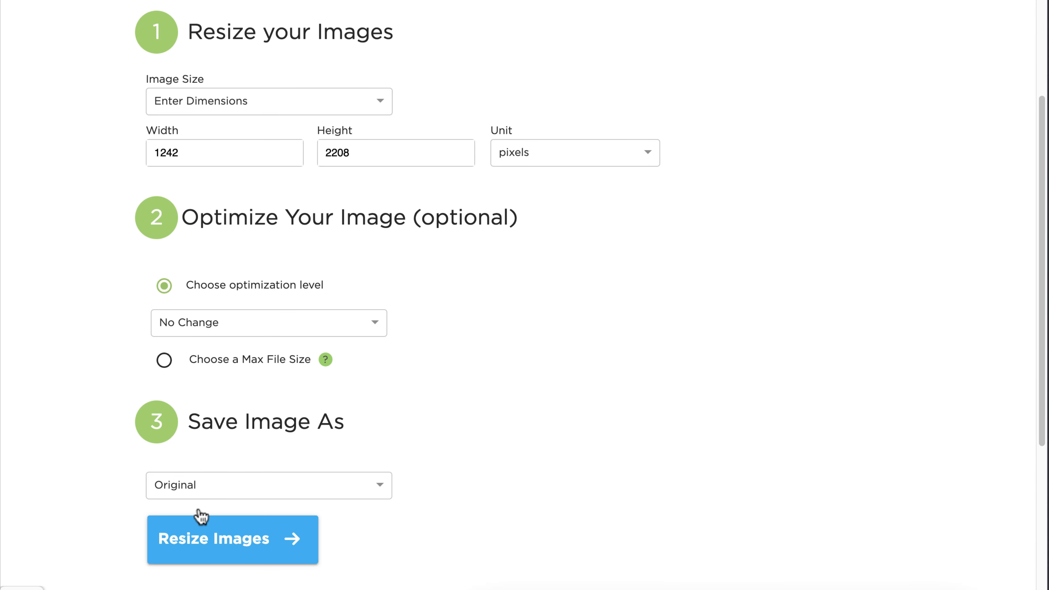
click(227, 555)
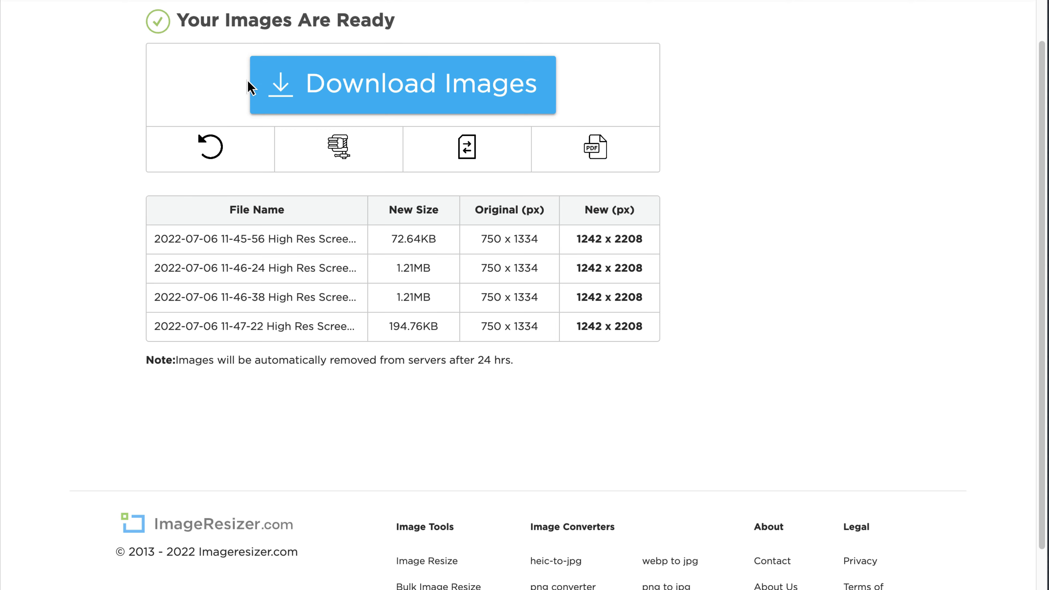
click(418, 106)
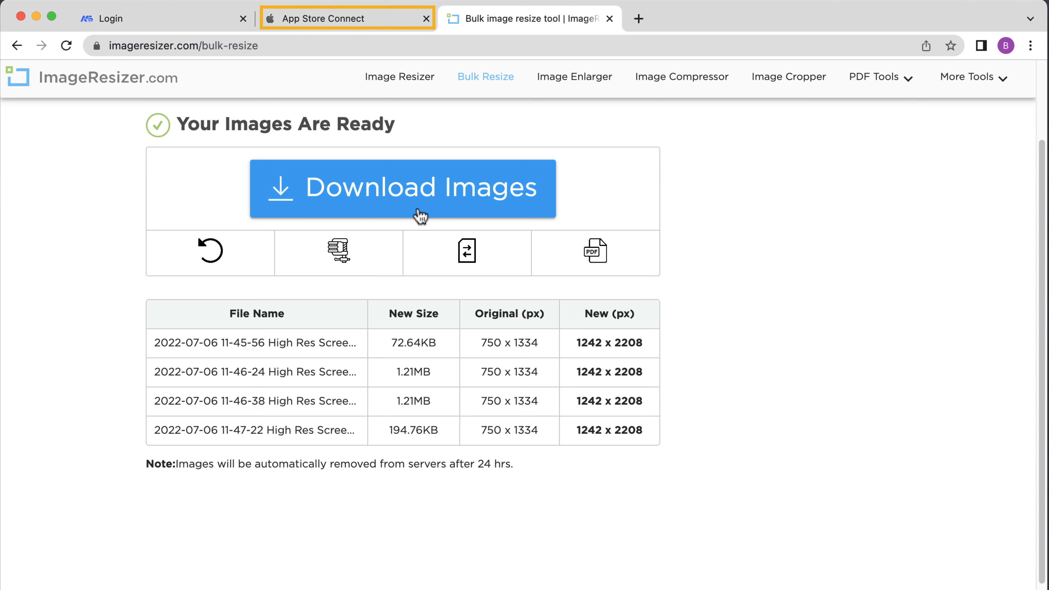
Upload the four resized PNGs from the images folder to the iPhone 5.5" Display set
click(328, 23)
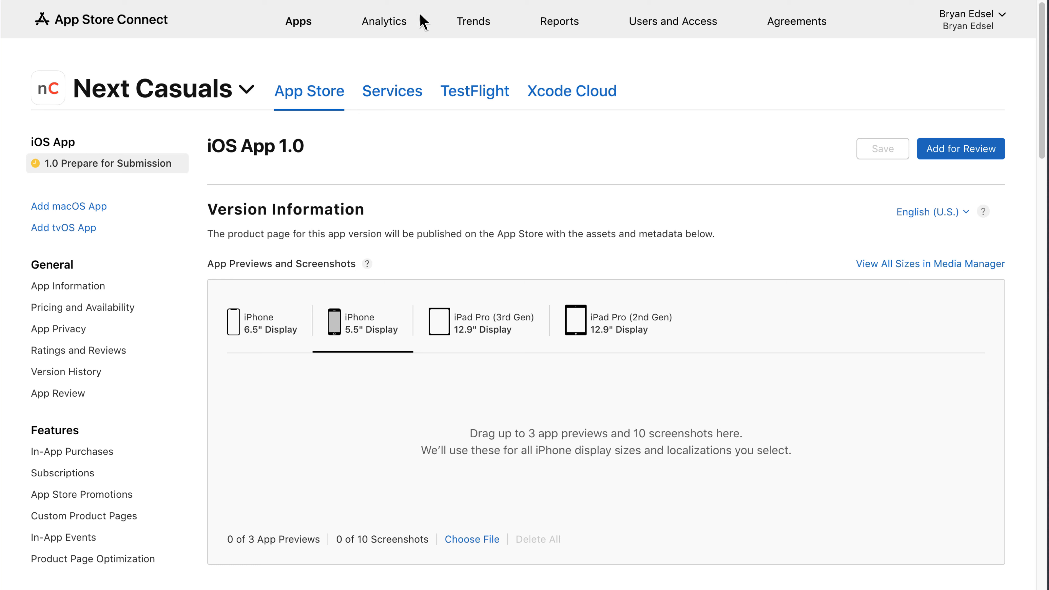
click(476, 542)
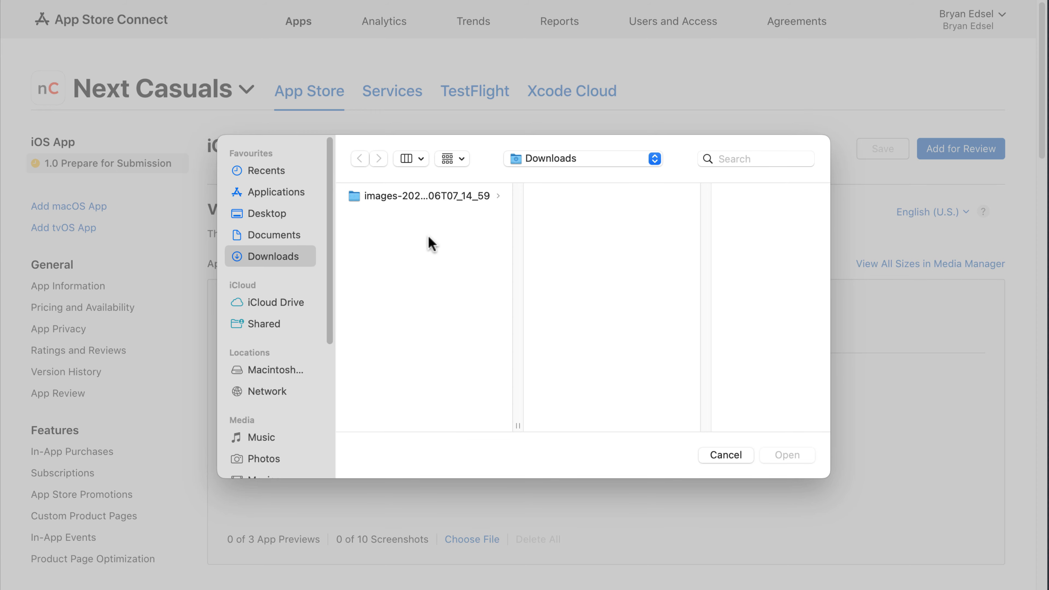
click(421, 203)
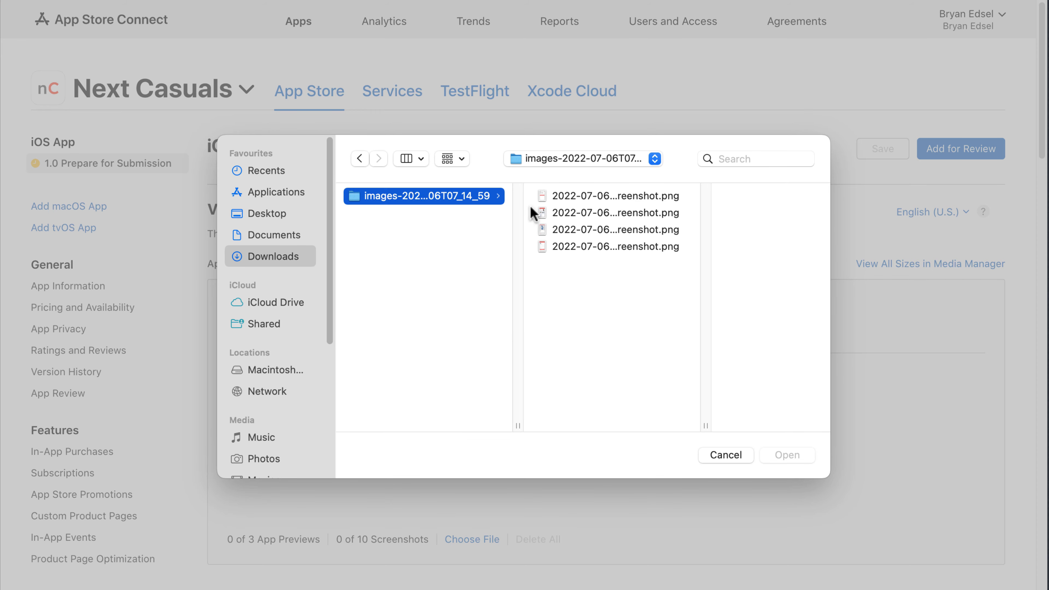
drag(582, 199, 580, 248)
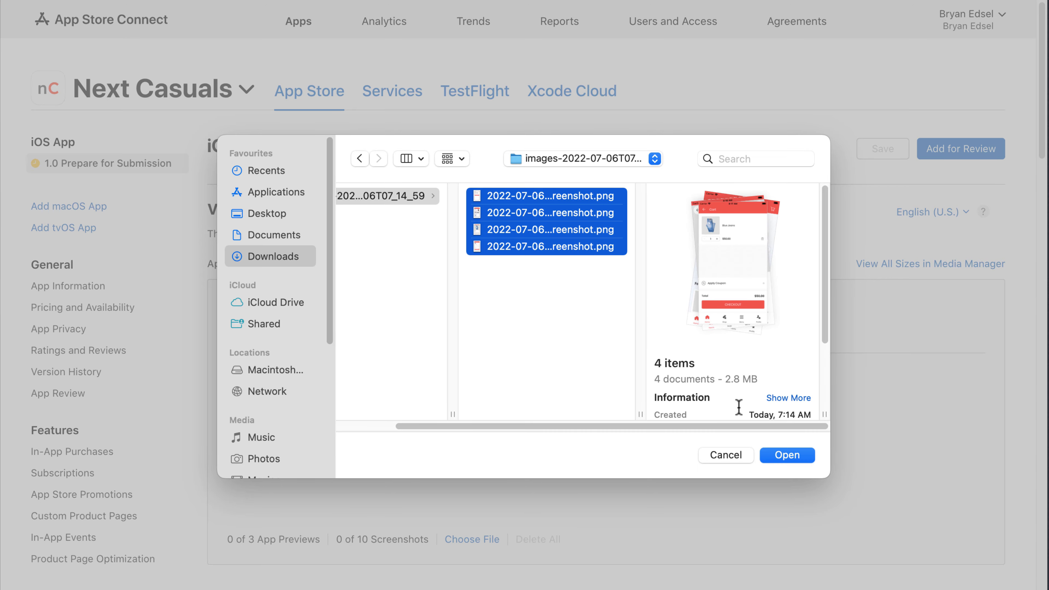
click(786, 455)
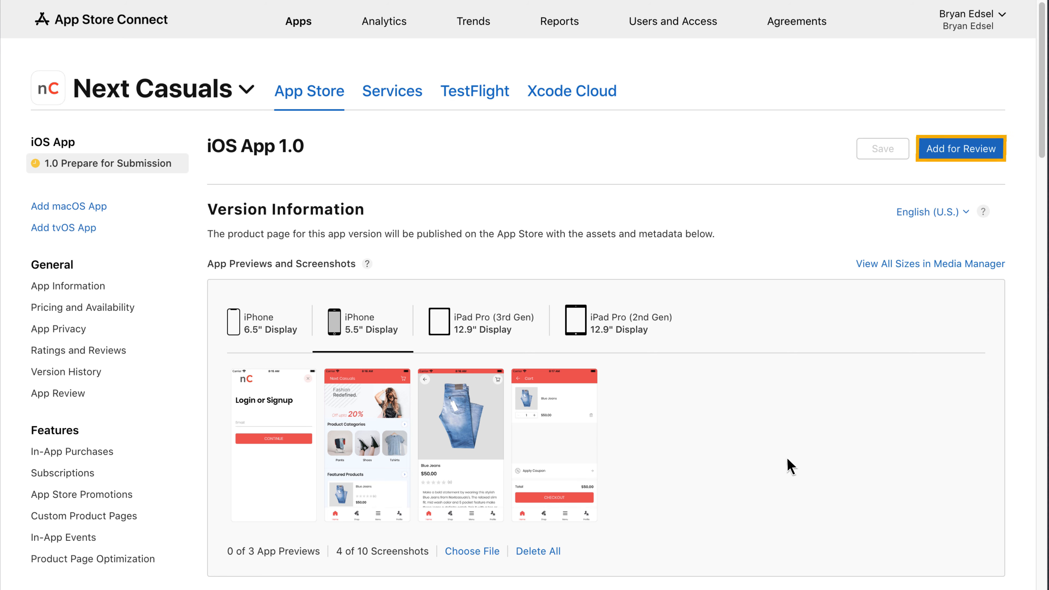
Submit Next Casuals version 1.0 to App Review and confirm the submission
click(956, 155)
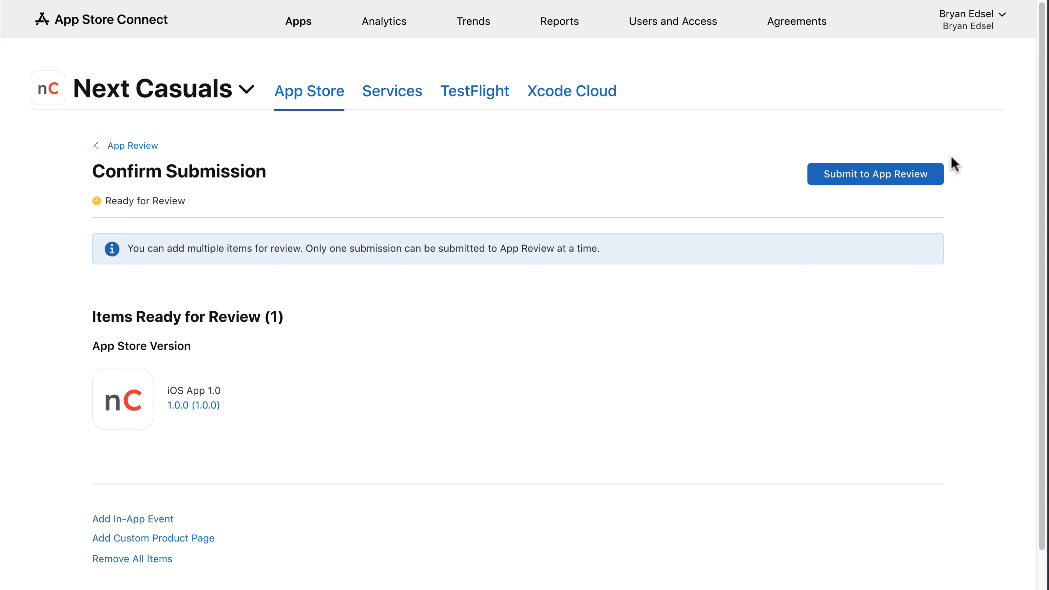
click(871, 176)
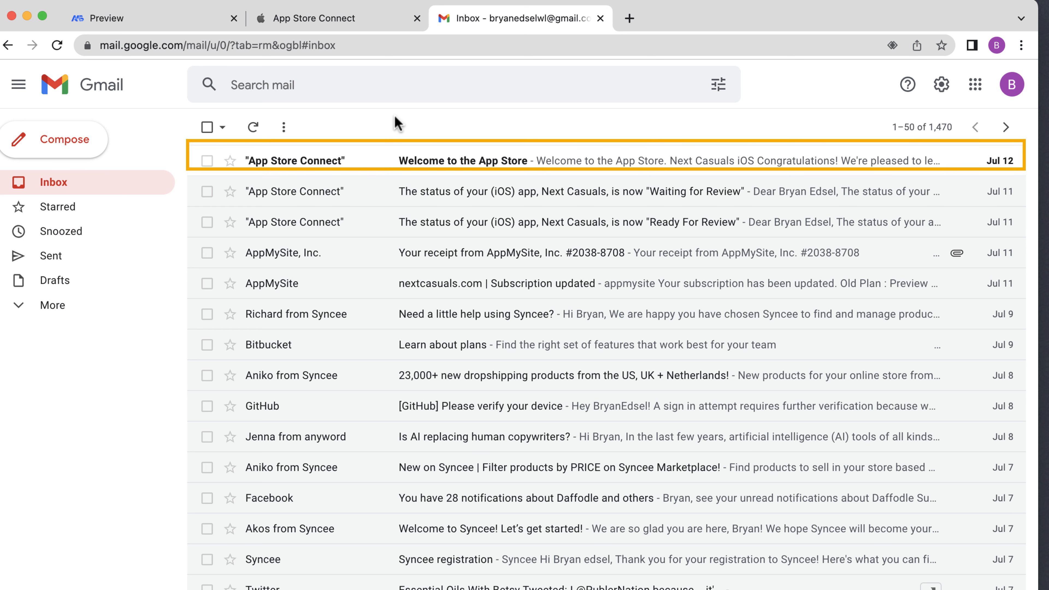
Read the 'Welcome to the App Store' email confirming Next Casuals is approved
click(383, 168)
scroll(620, 330, down, 5)
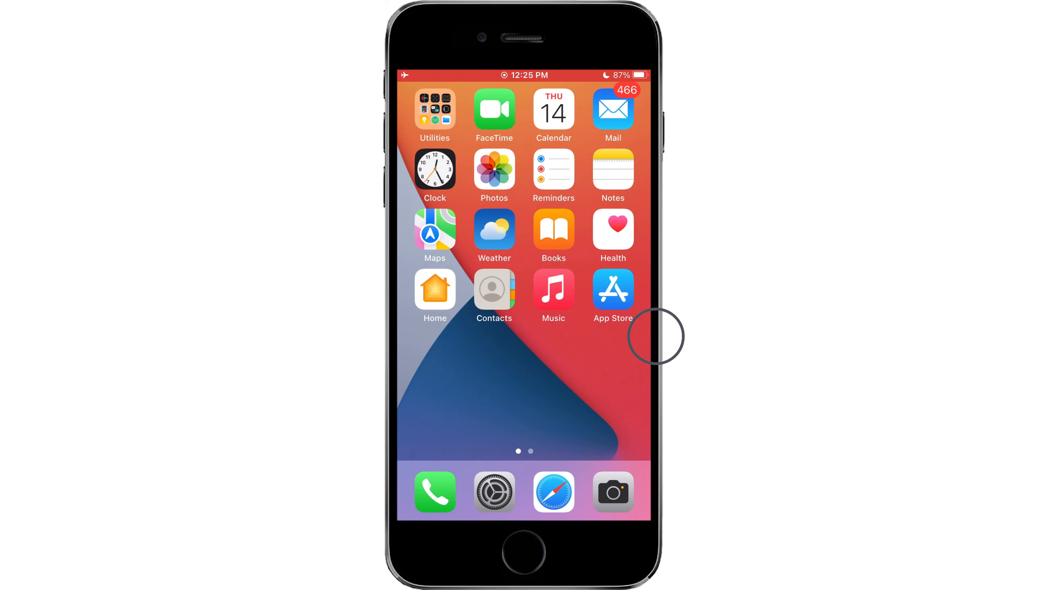
Search the iPhone App Store for 'next casuals', then install and launch the app
click(617, 299)
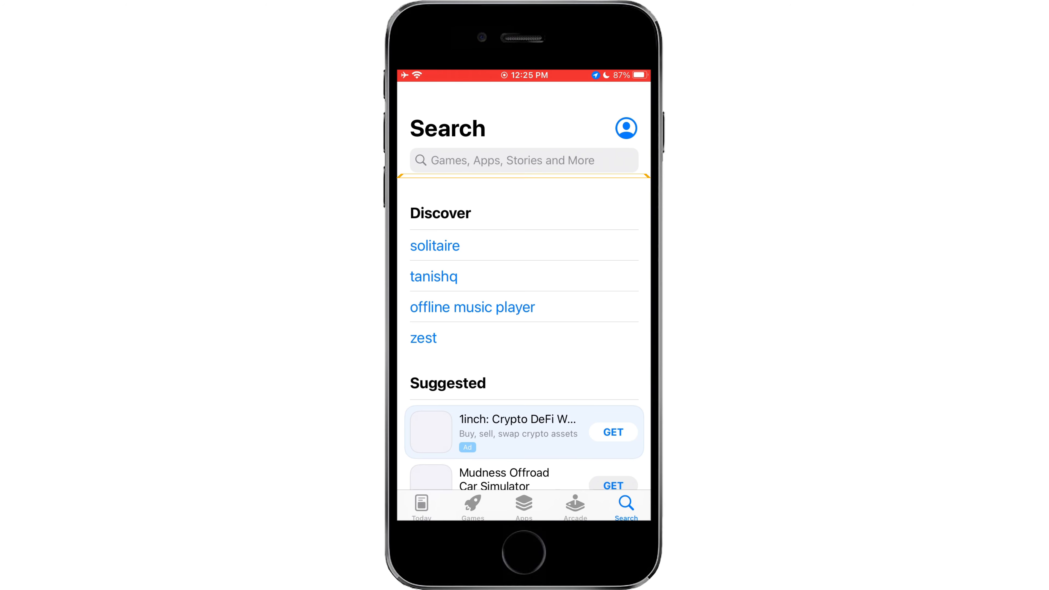
click(523, 160)
text(next casuals)
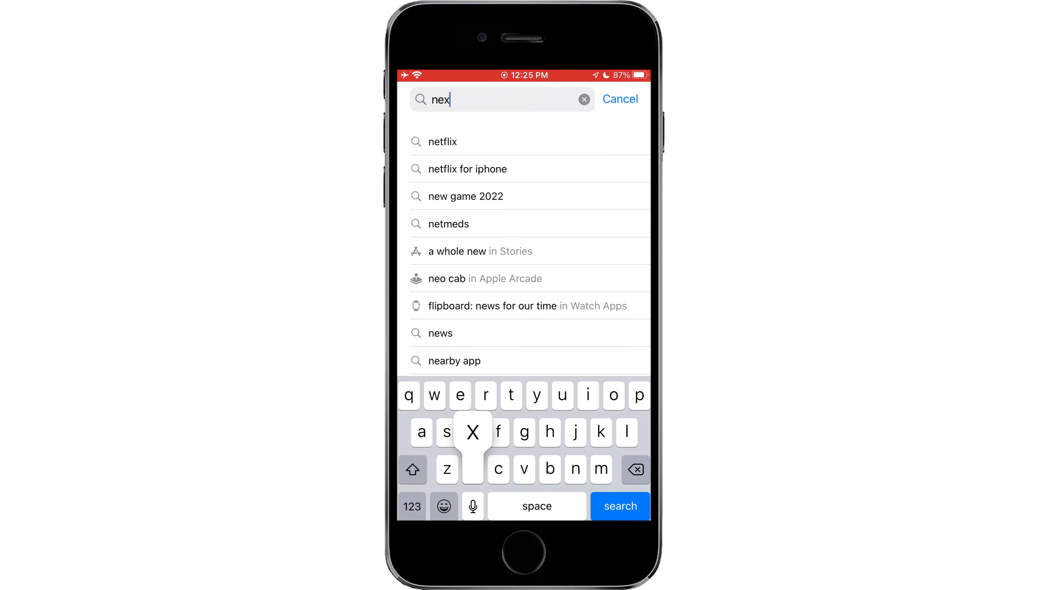
key(Return)
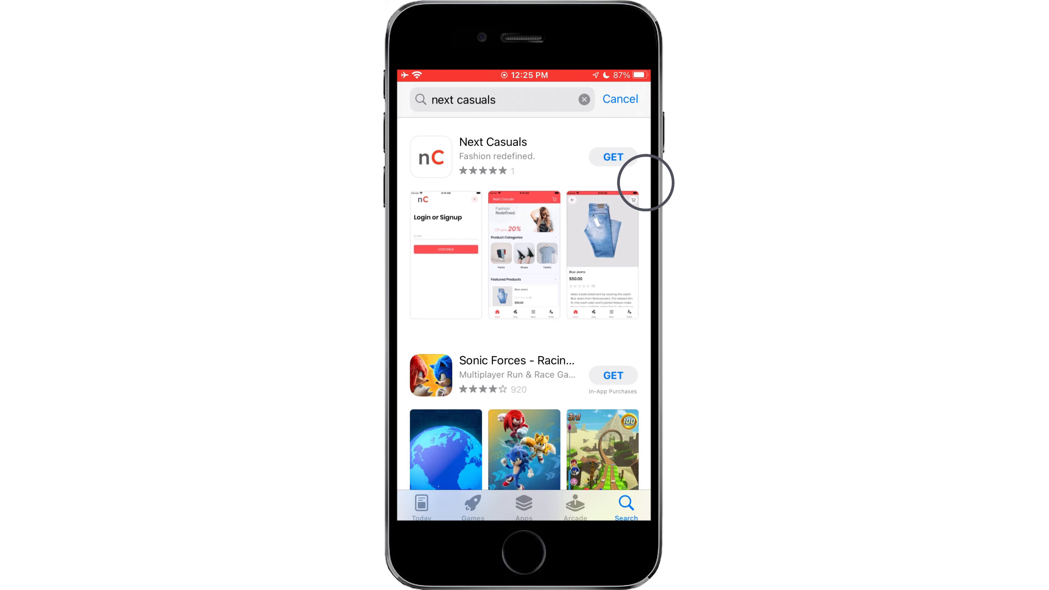
click(615, 157)
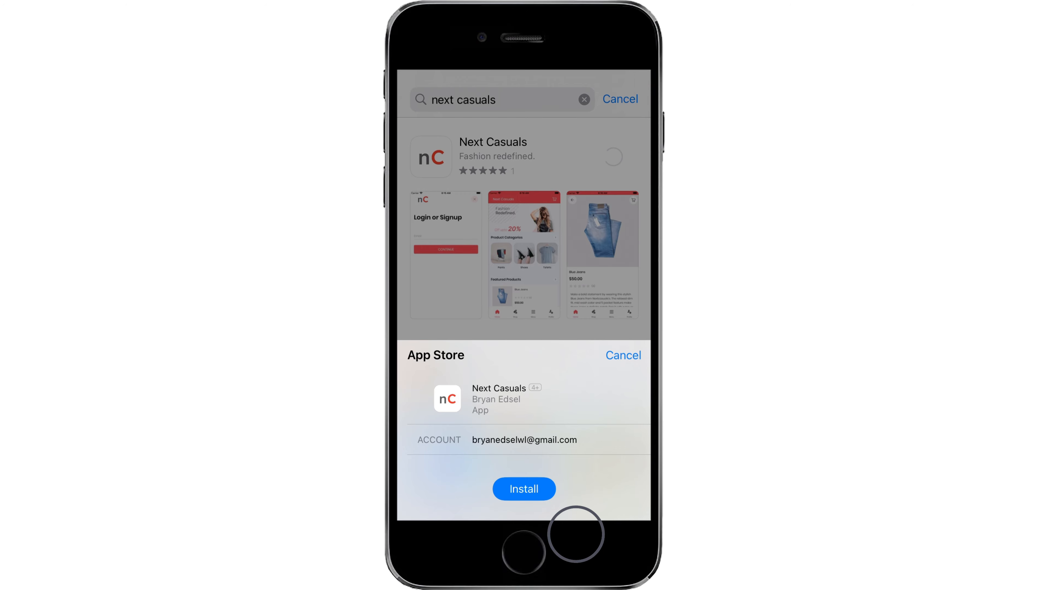
click(533, 494)
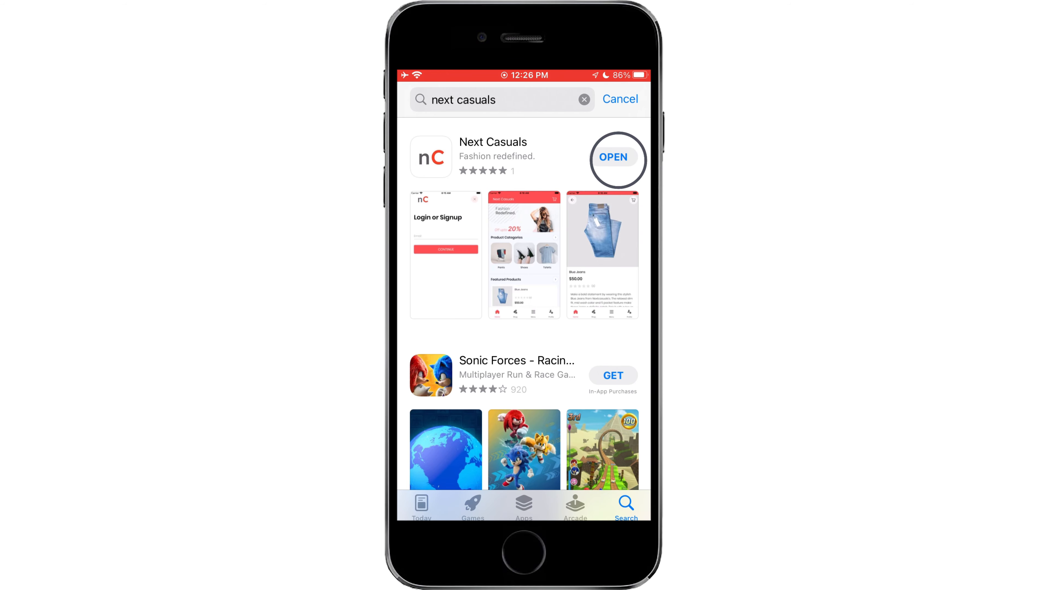
click(613, 157)
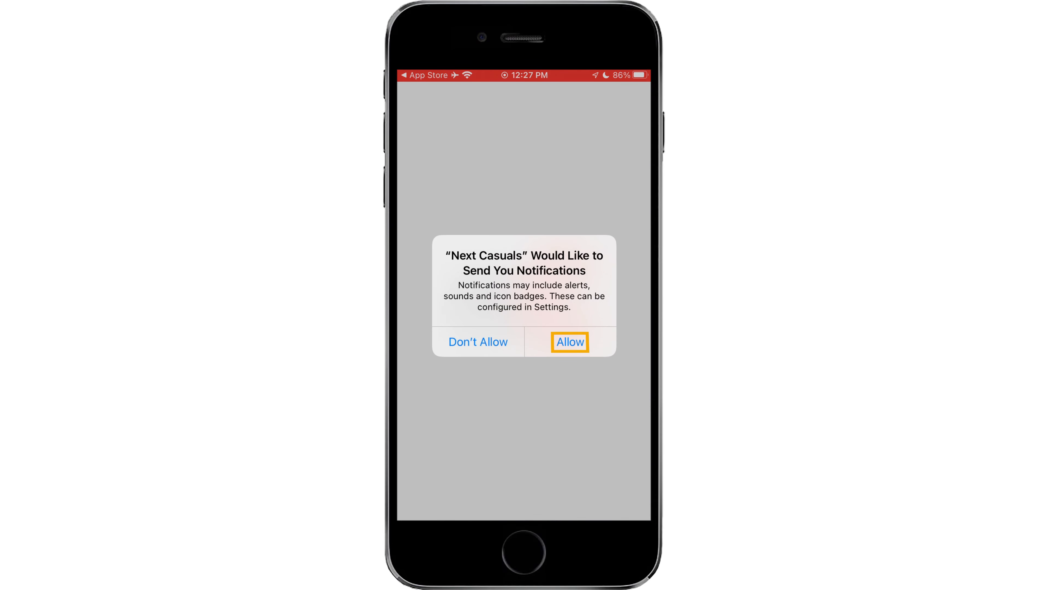
Allow notifications, add the $50.00 Blue Jeans to the cart and go to checkout
click(572, 343)
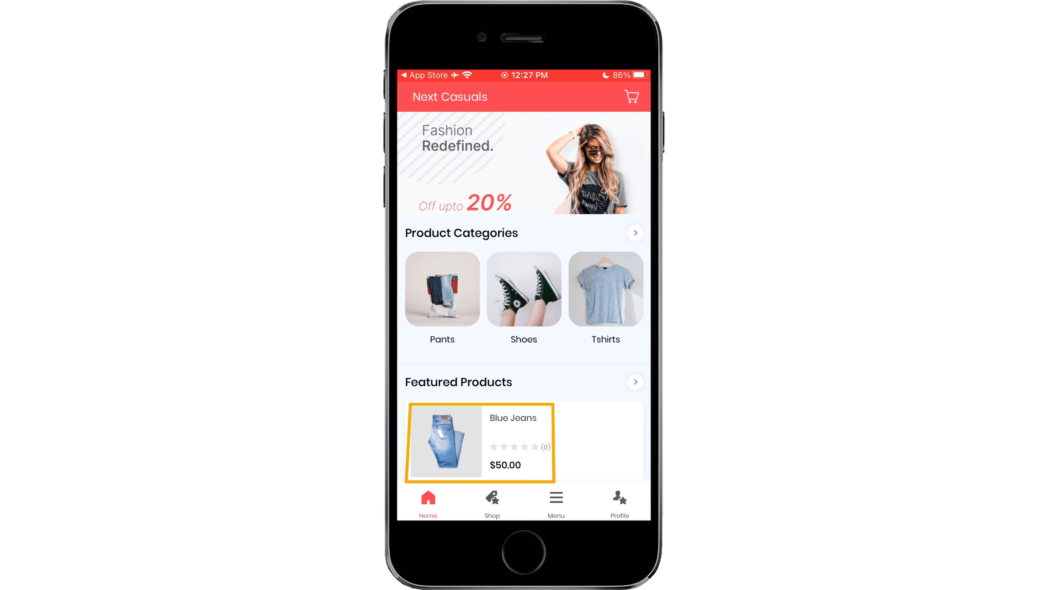
click(523, 441)
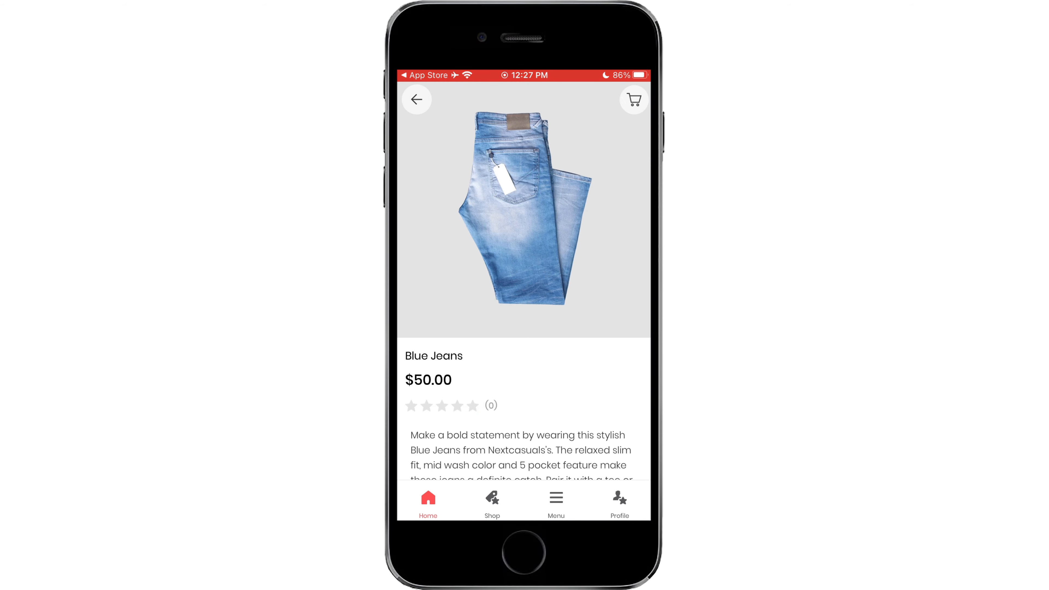
scroll(524, 281, down, 5)
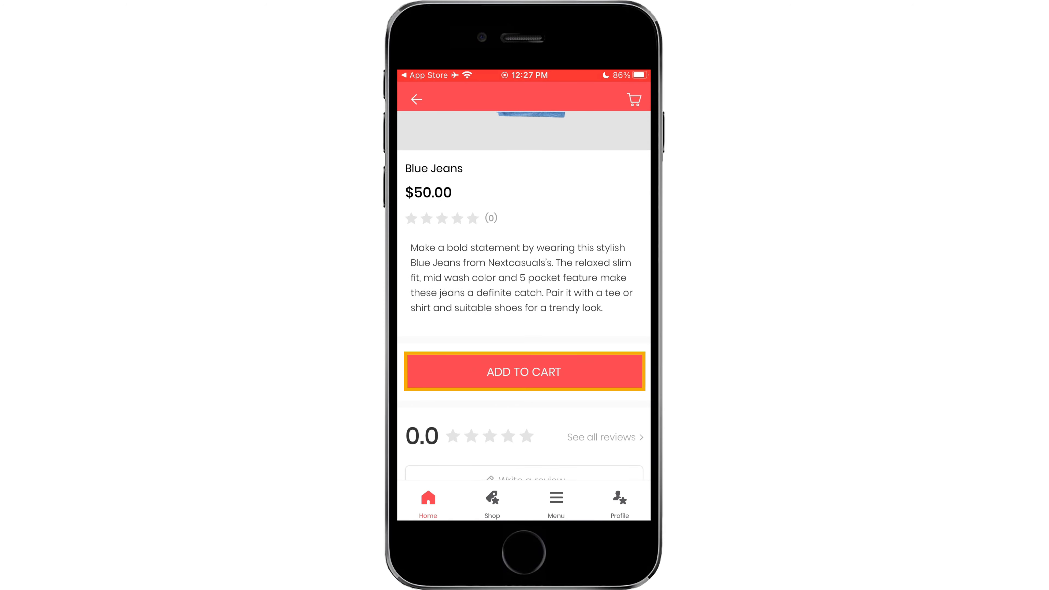
click(528, 370)
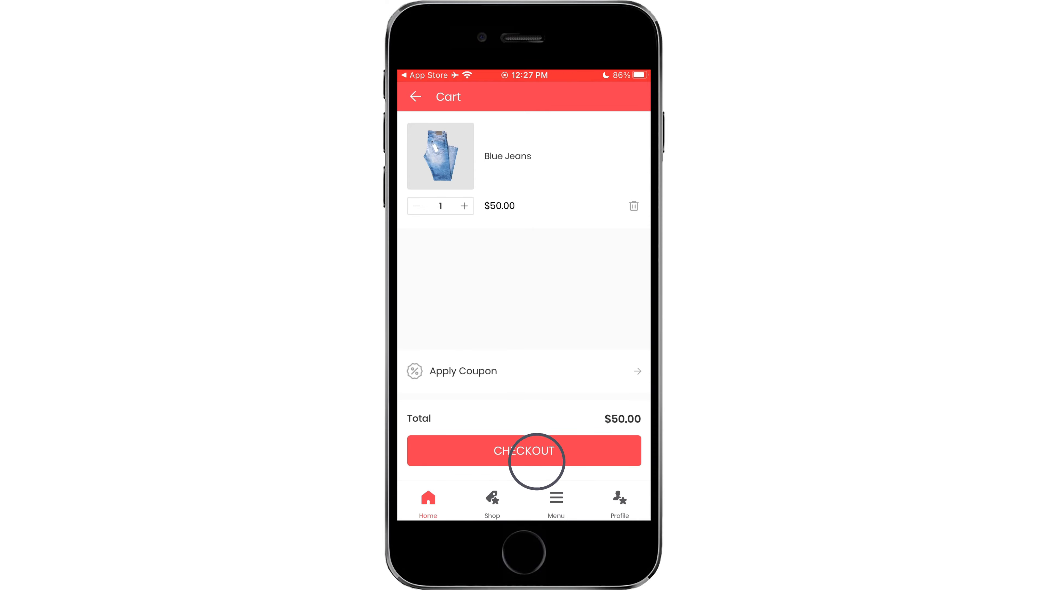
click(525, 449)
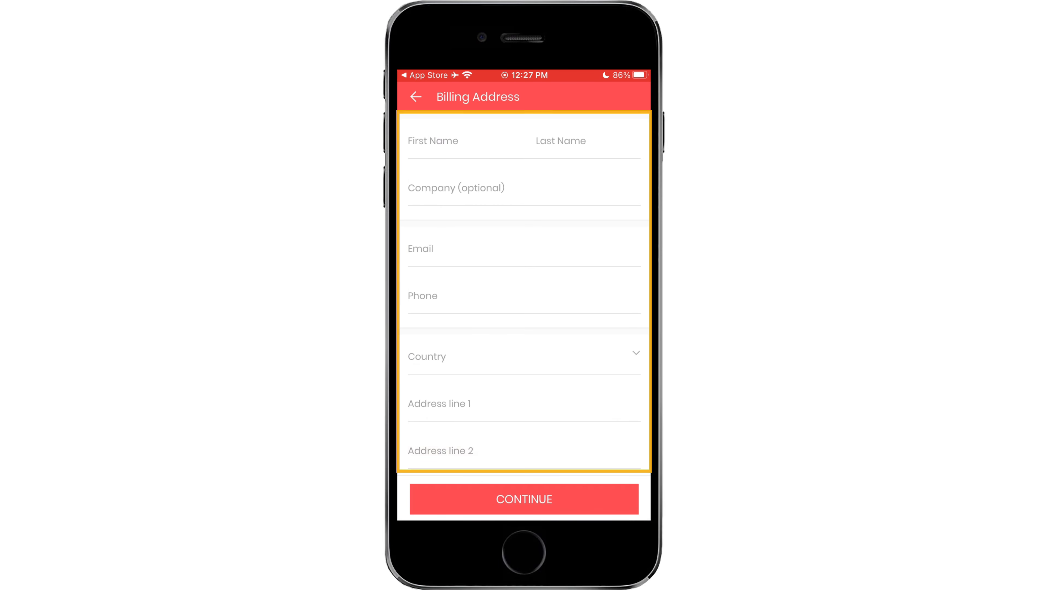
Fill in the billing address with the customer's name and e-mail, then pay cash on delivery
click(433, 141)
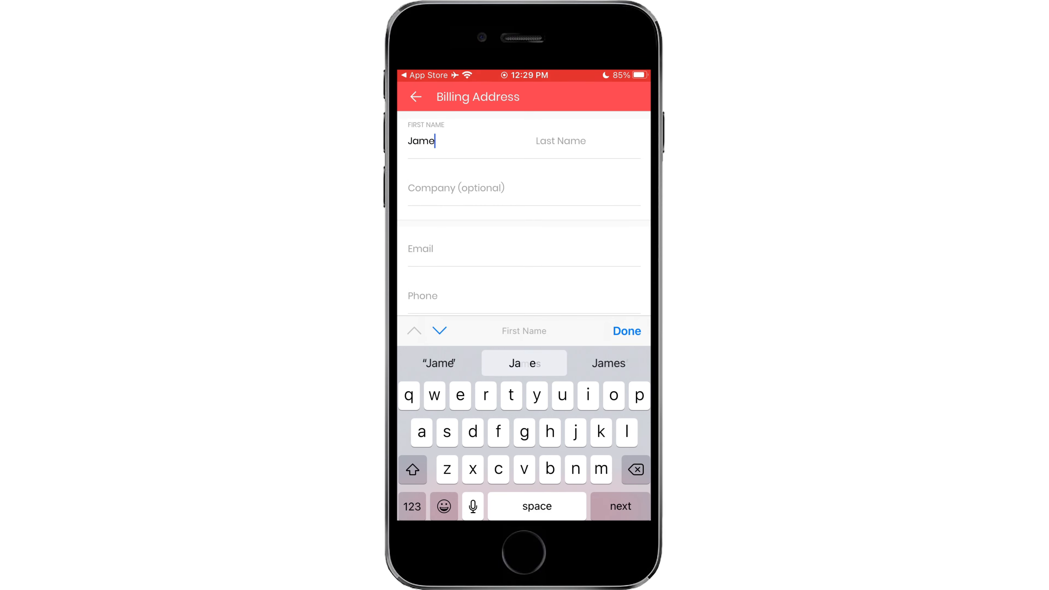
key(Return)
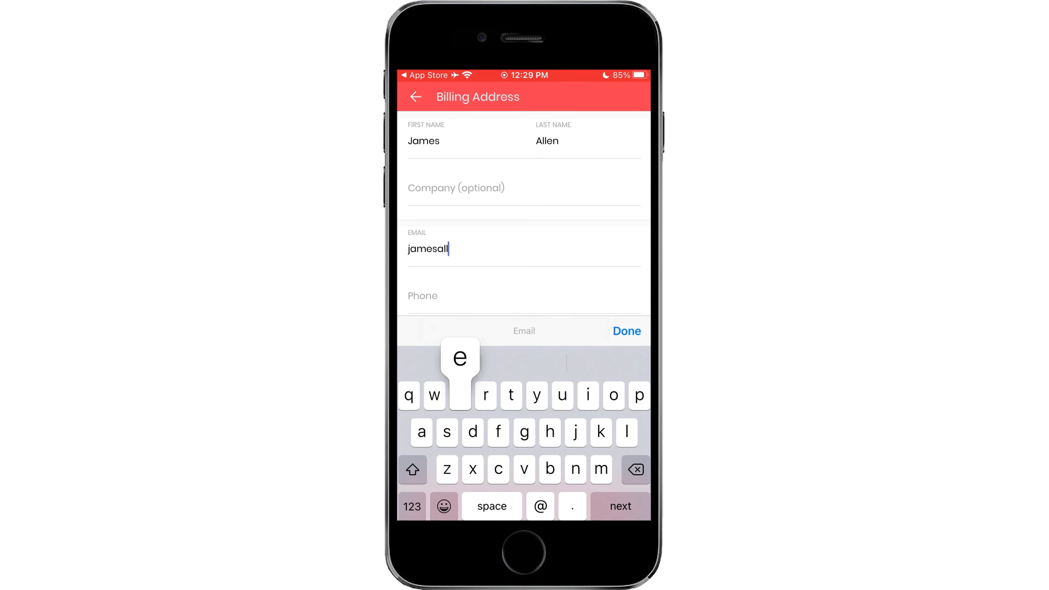
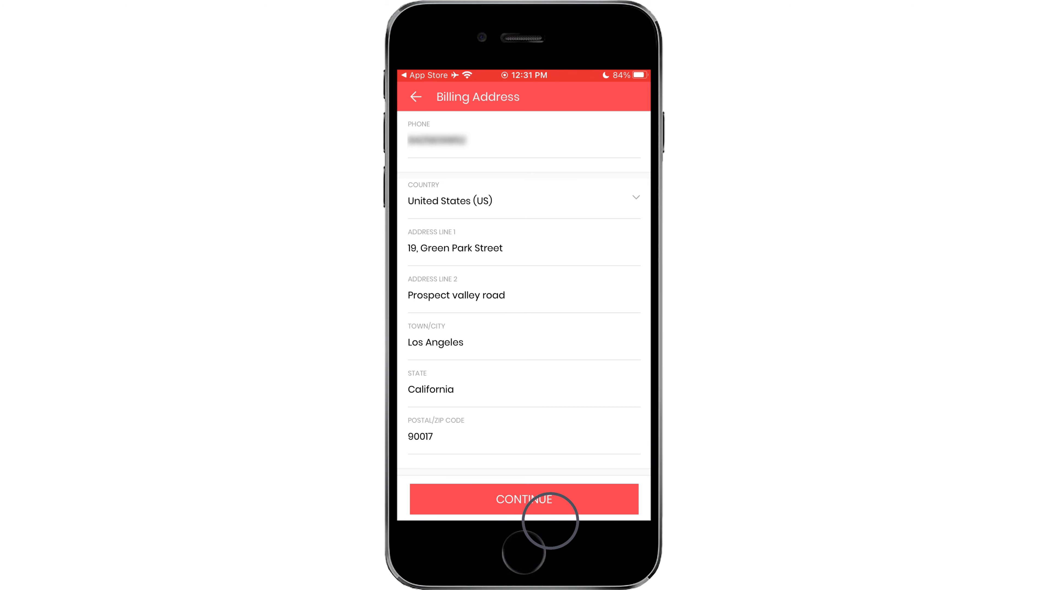
click(525, 499)
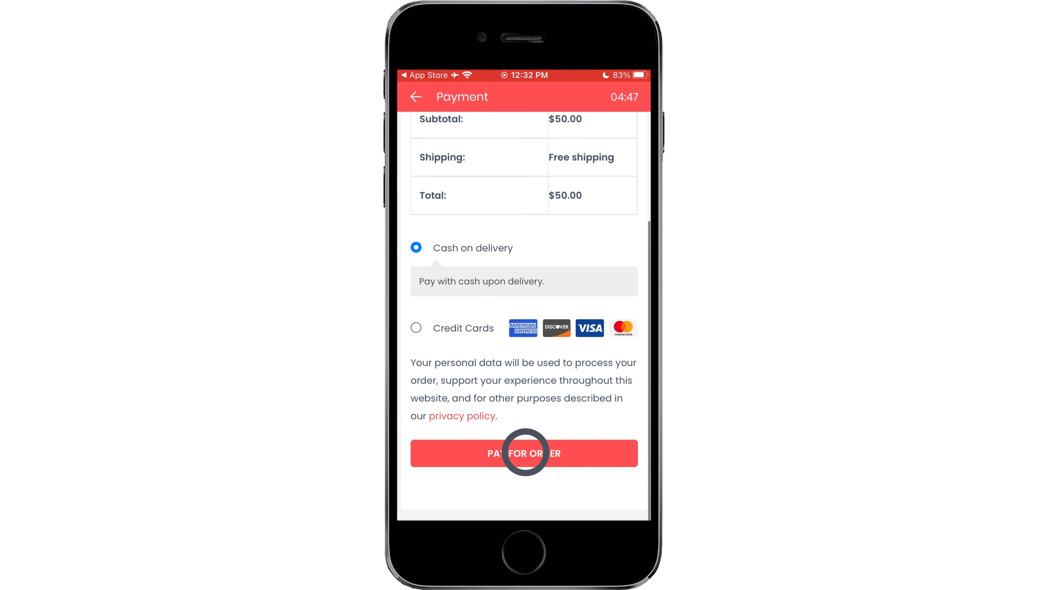
click(525, 454)
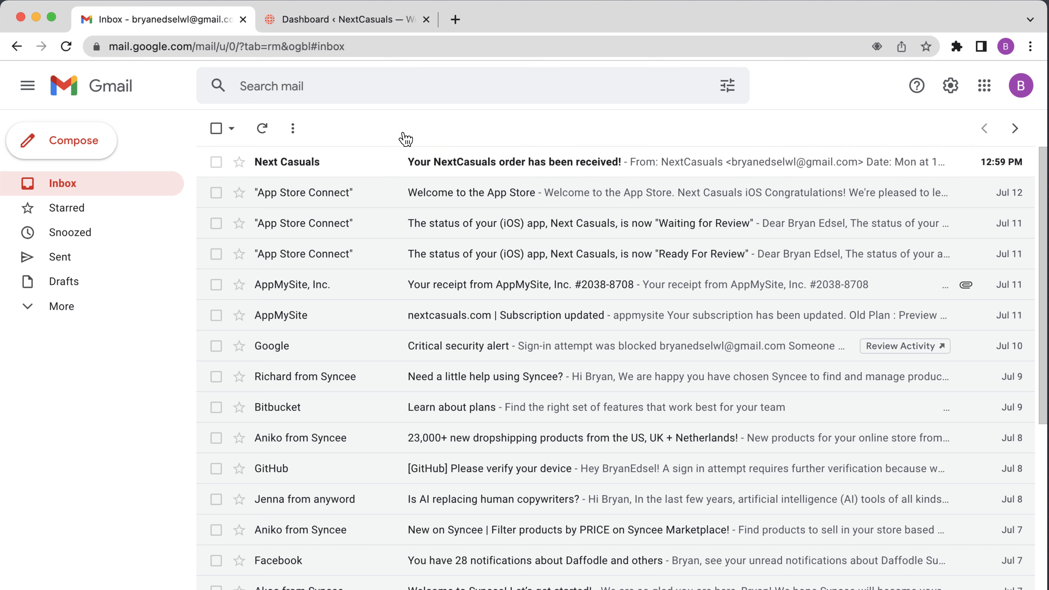
Open the 'Your NextCasuals order has been received!' email, then switch to the WordPress Dashboard tab
click(372, 172)
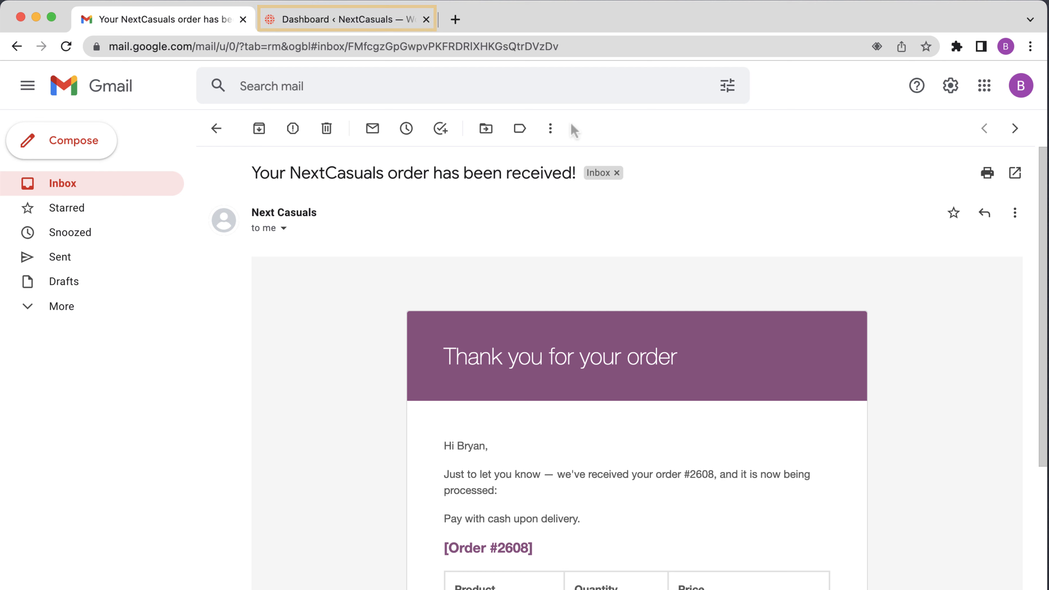
click(344, 30)
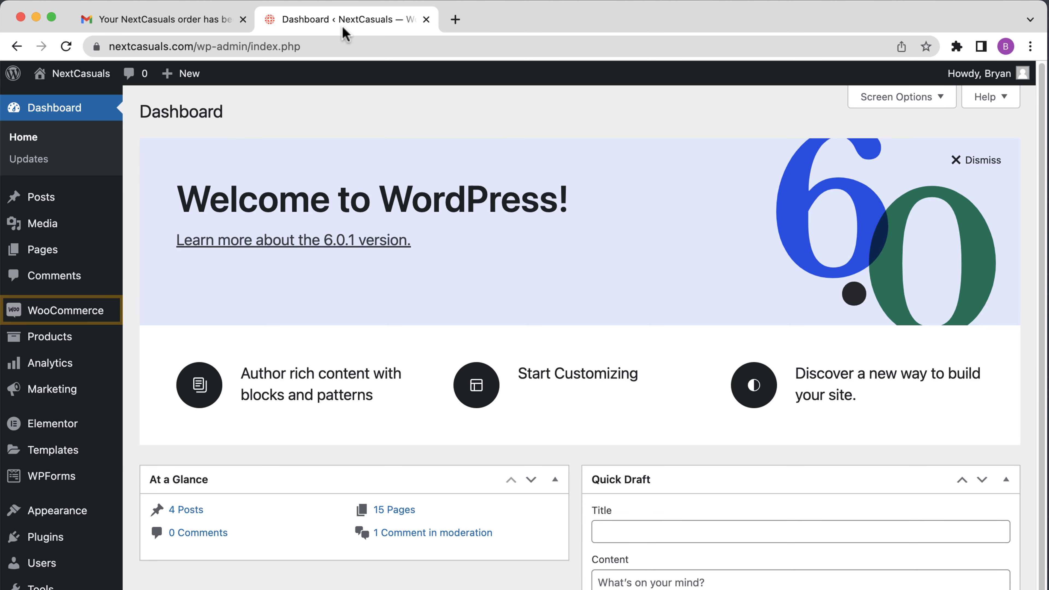
Open the newest WooCommerce order and check its Processing status, Blue Jeans item and $50.00 total
mouse_move(35, 321)
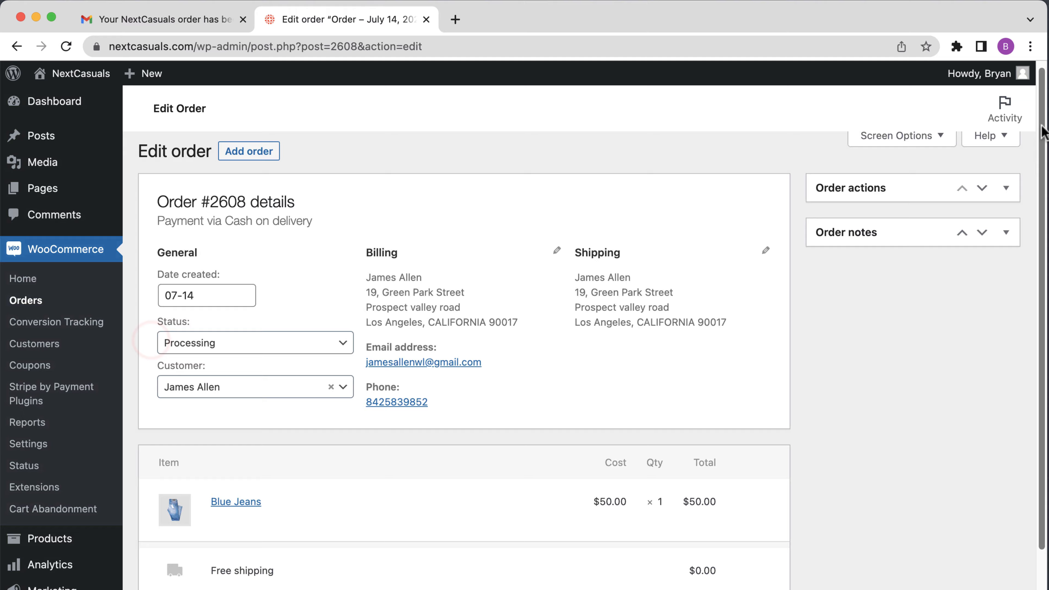
scroll(1045, 324, down, 7)
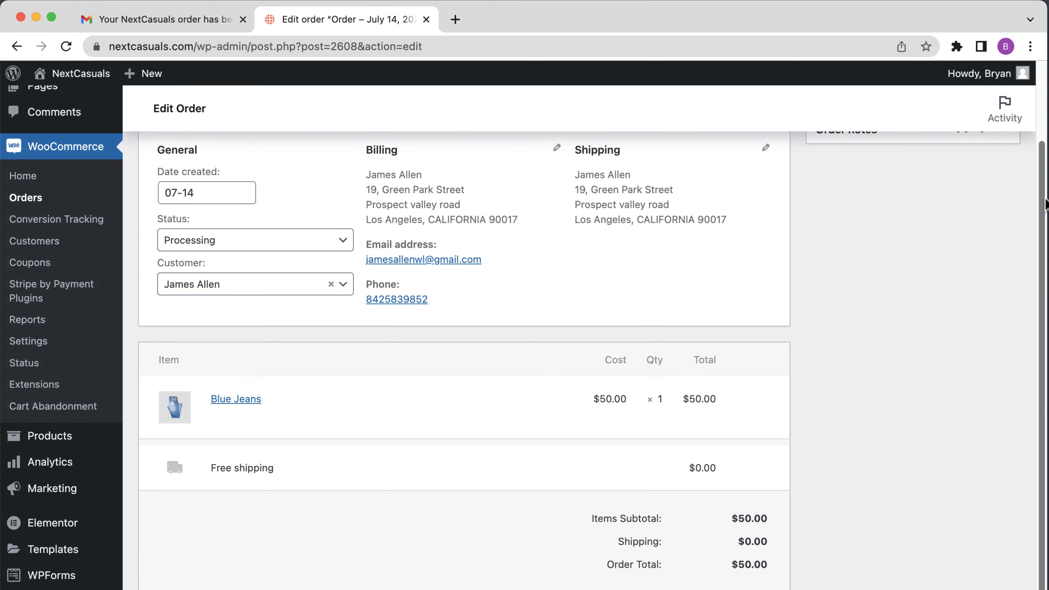